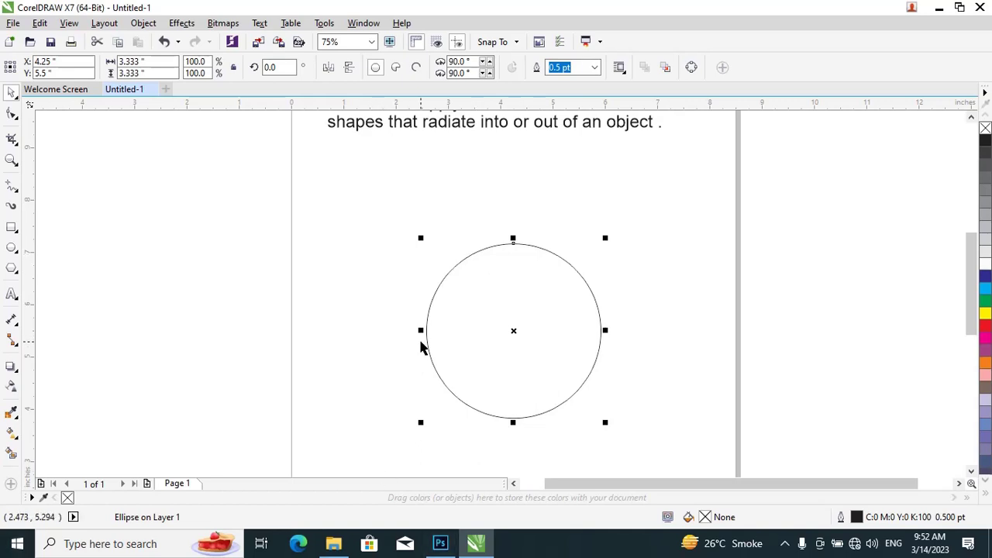
- Try to build concentric rings manually by making progressively smaller copies of the circle about its centre
left_click(687, 315)
left_click_drag(404, 228, 635, 428)
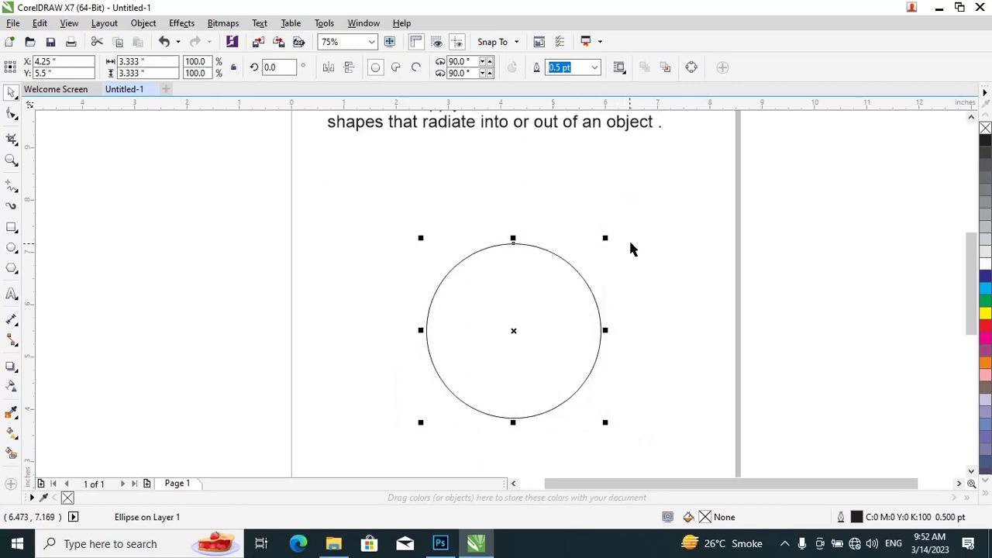
left_click_drag(606, 238, 538, 317)
left_click(647, 290)
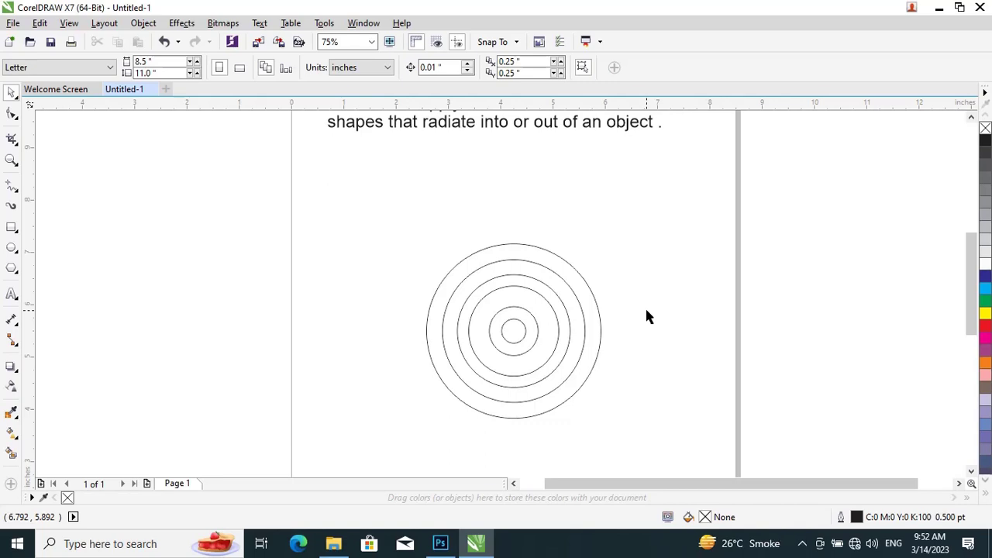
- Undo the smaller concentric copies and delete the last inner circle, leaving only the original 3.333 inch circle
key("ctrl+z")
key("ctrl+z")
key("ctrl+z")
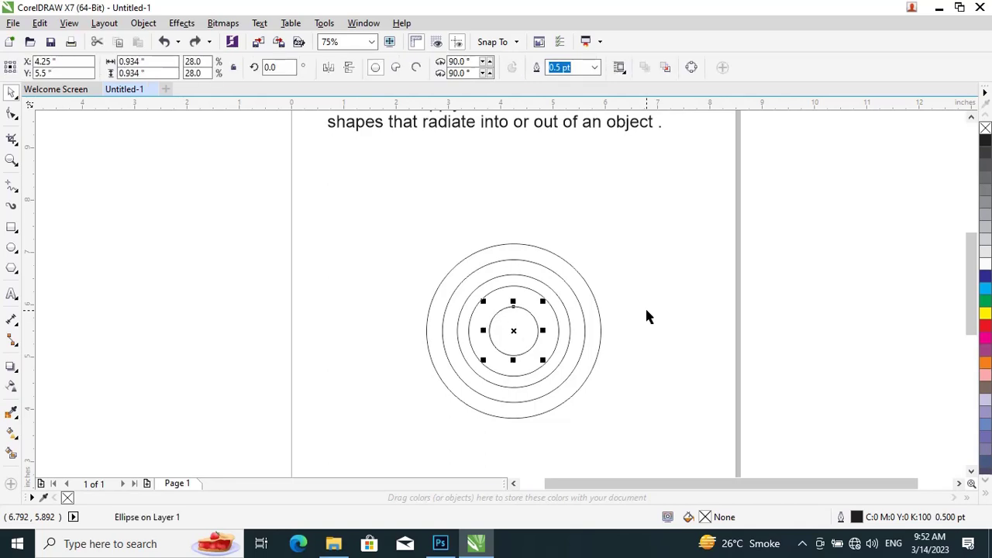
key("ctrl+z")
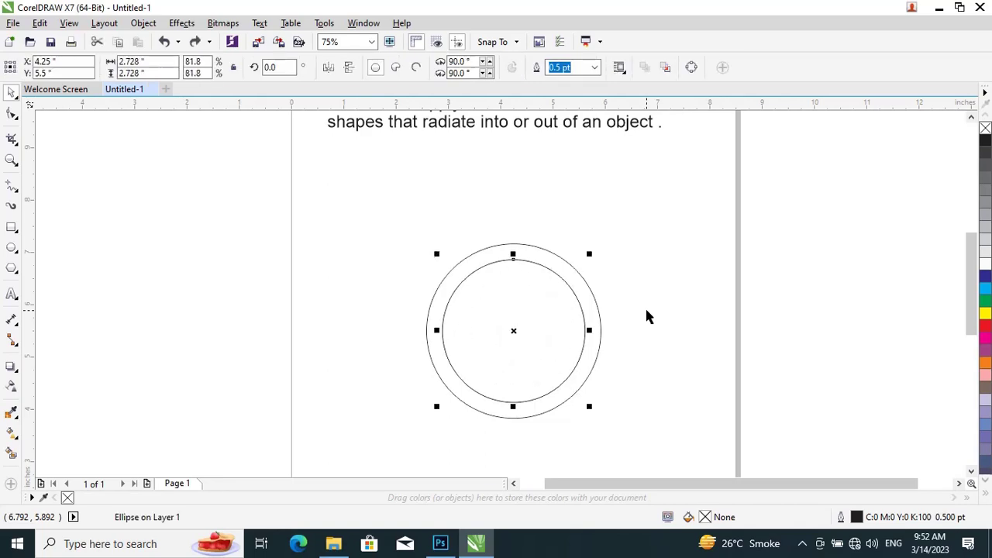
key("Delete")
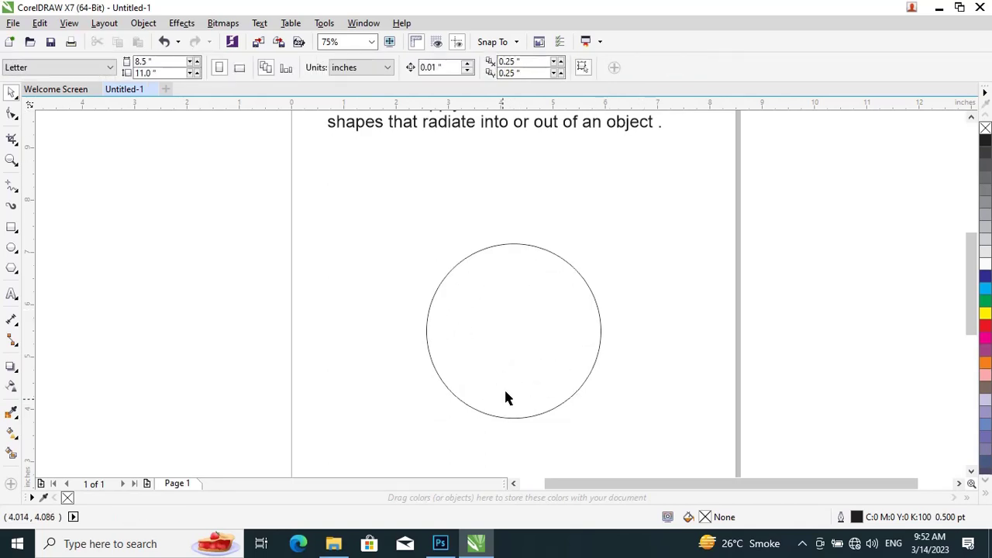
- Apply an inside Contour to the circle with an offset of about 0.24 inches
left_click(512, 362)
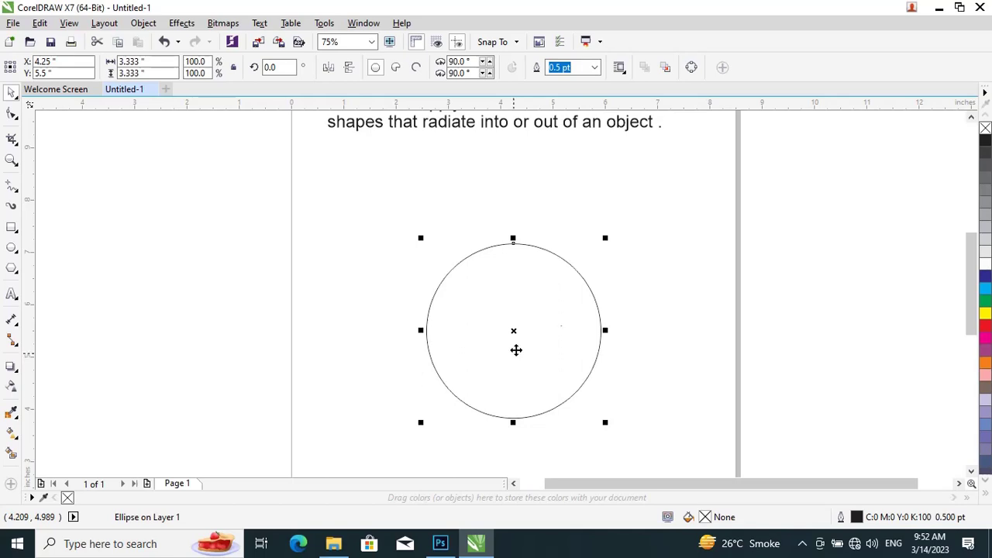
left_click(693, 313)
left_click(580, 326)
scroll(518, 271, "down", 1)
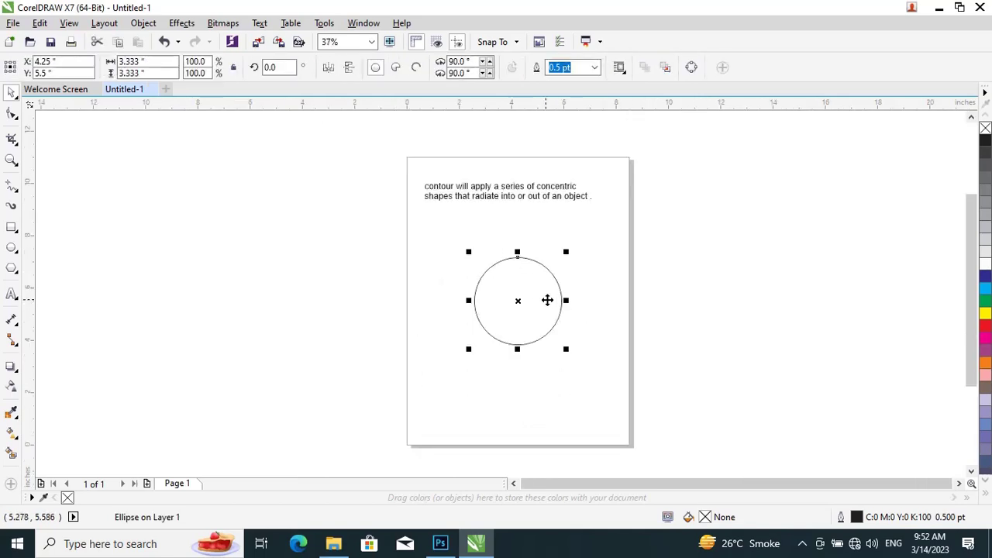
scroll(547, 300, "up", 1)
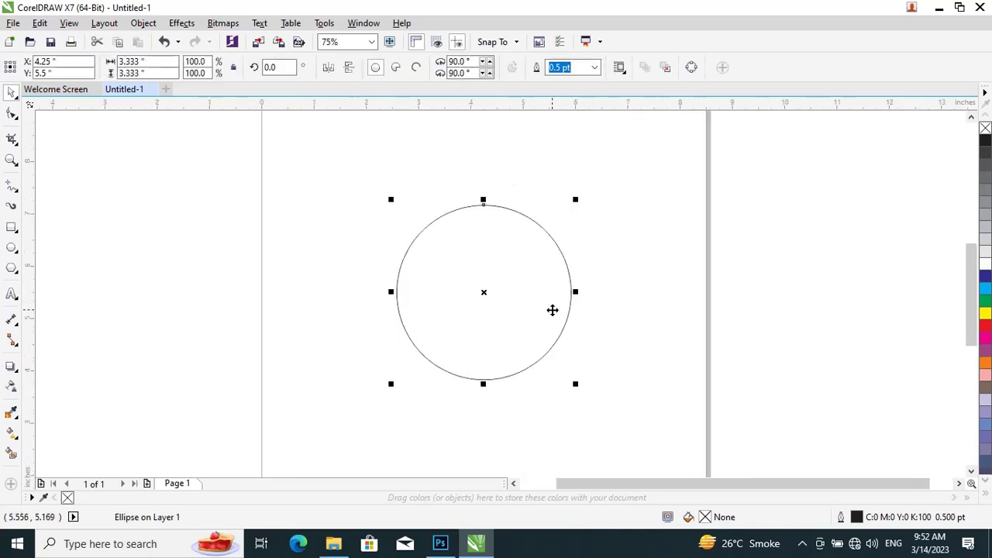
left_click(13, 368)
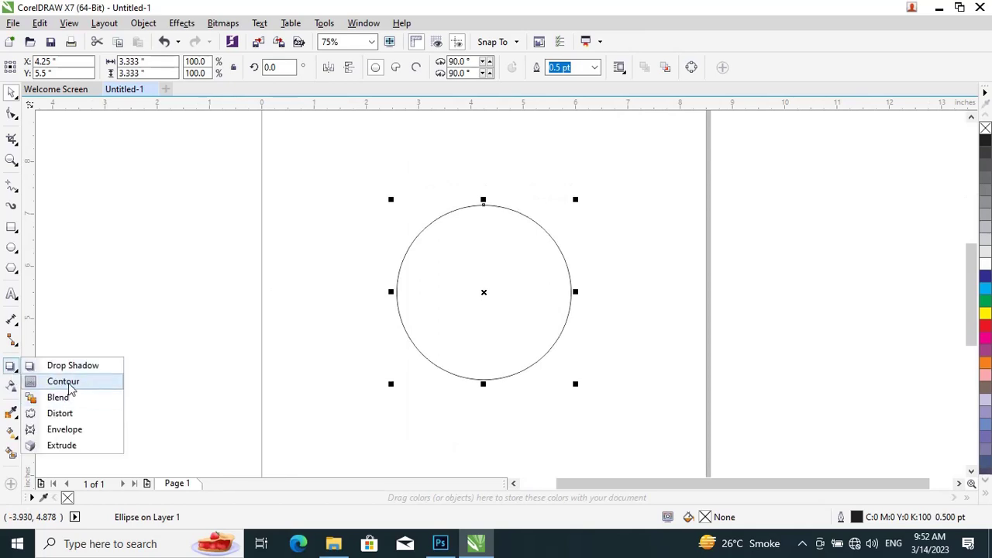
left_click(69, 383)
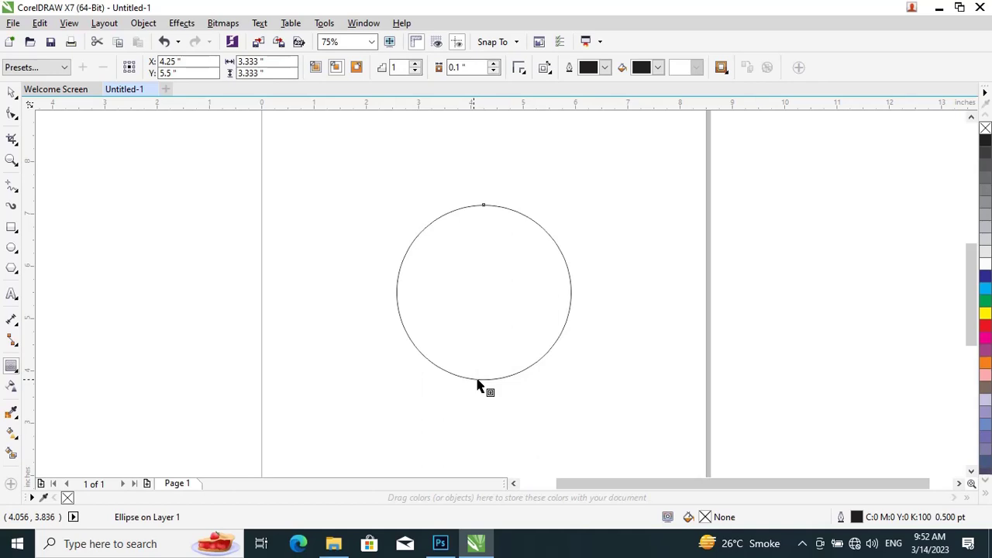
left_click_drag(479, 383, 483, 369)
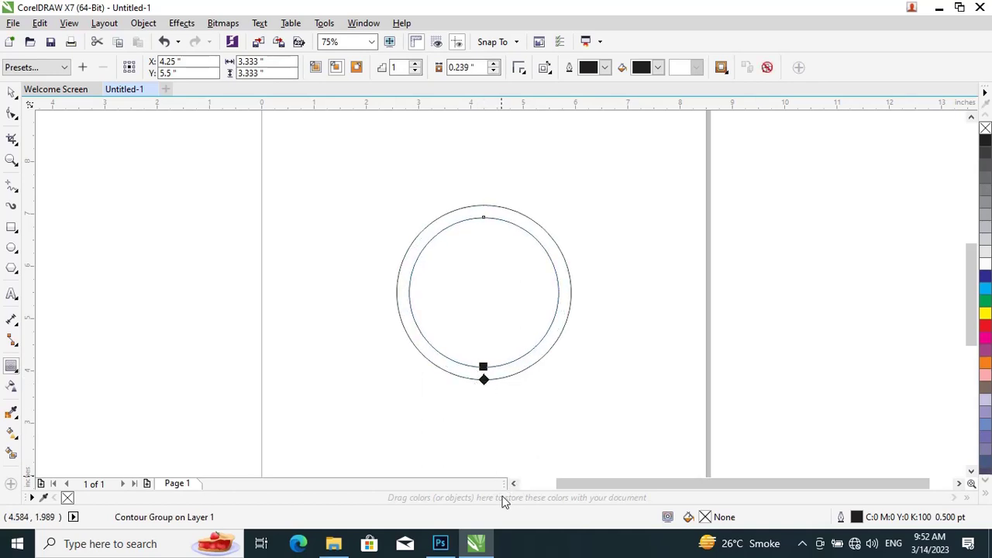
- Increase the circle's contour steps to 6
left_click(417, 66)
left_click(417, 66)
left_click(417, 66)
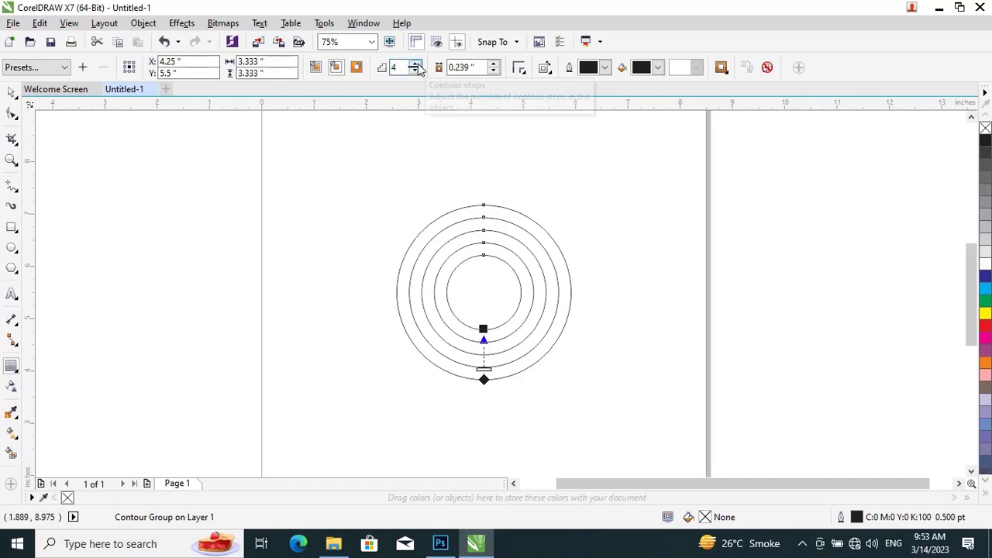
left_click(417, 66)
left_click(416, 65)
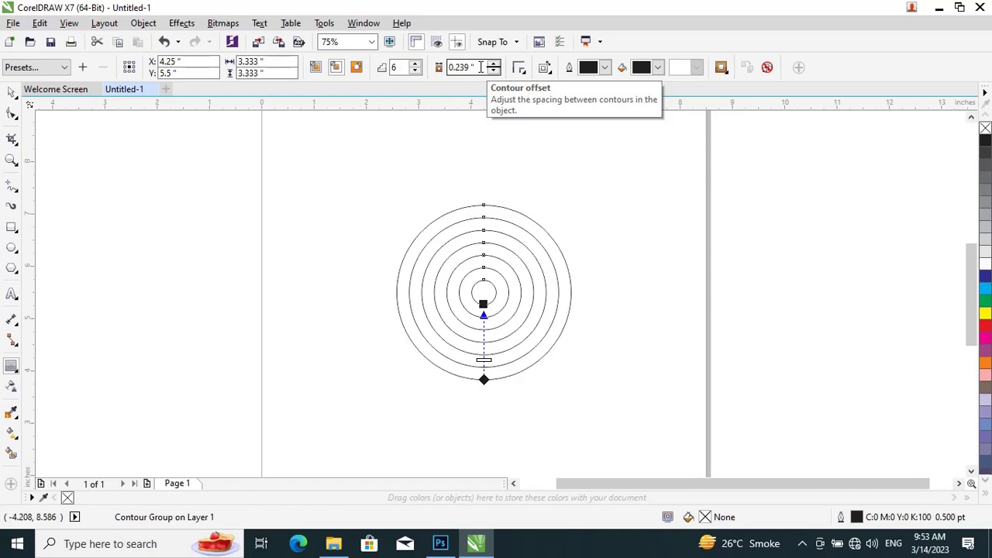
- Select the contoured circle and fill it with purple (C:20 M:80 Y:0 K:20)
left_click(13, 93)
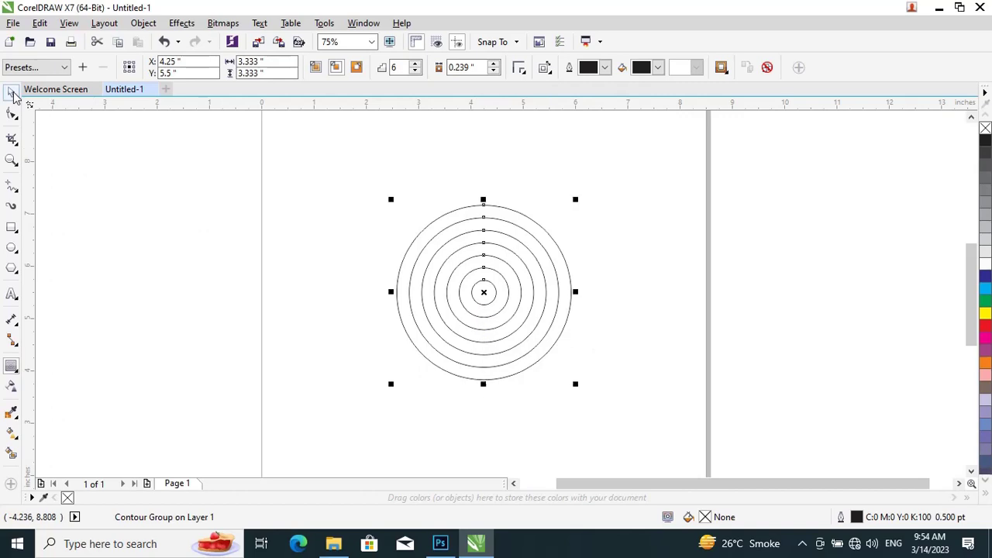
left_click(465, 328)
left_click(483, 343)
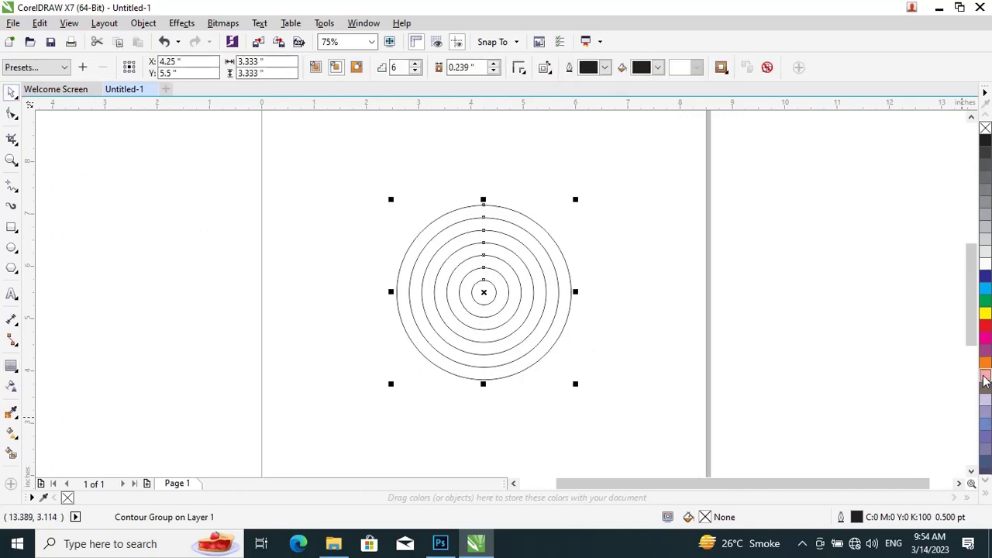
left_click(986, 350)
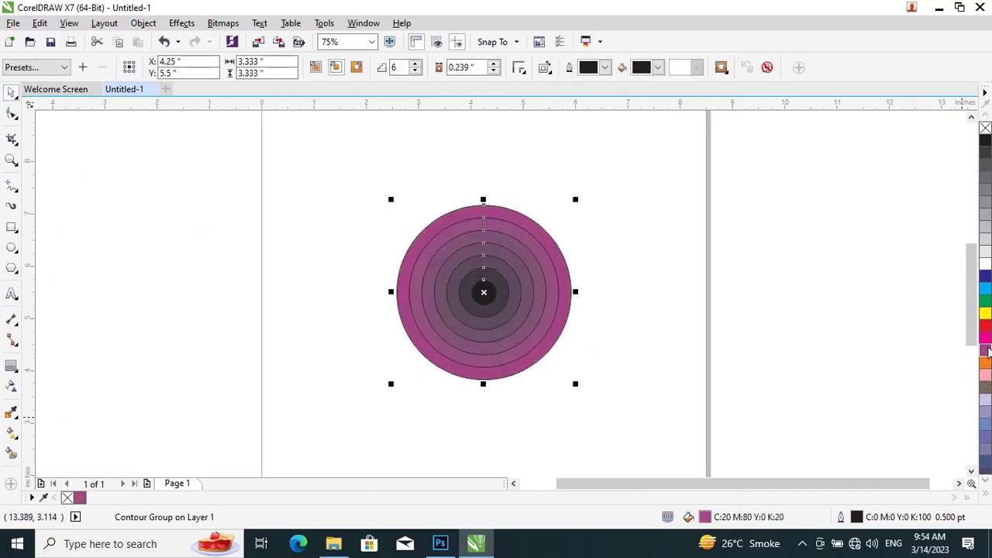
- Set the contour's fill colour to green and its outline colour to orange
left_click(658, 68)
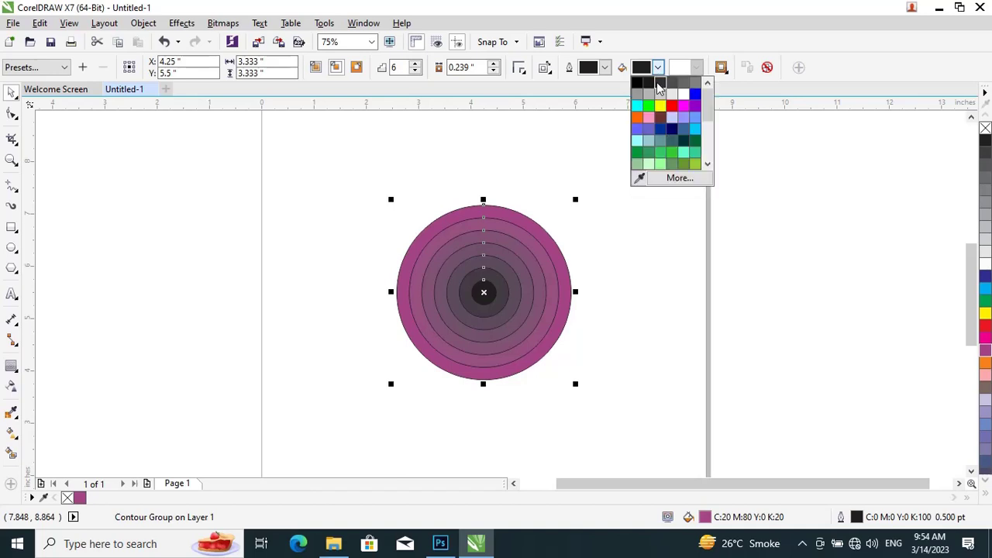
left_click(637, 155)
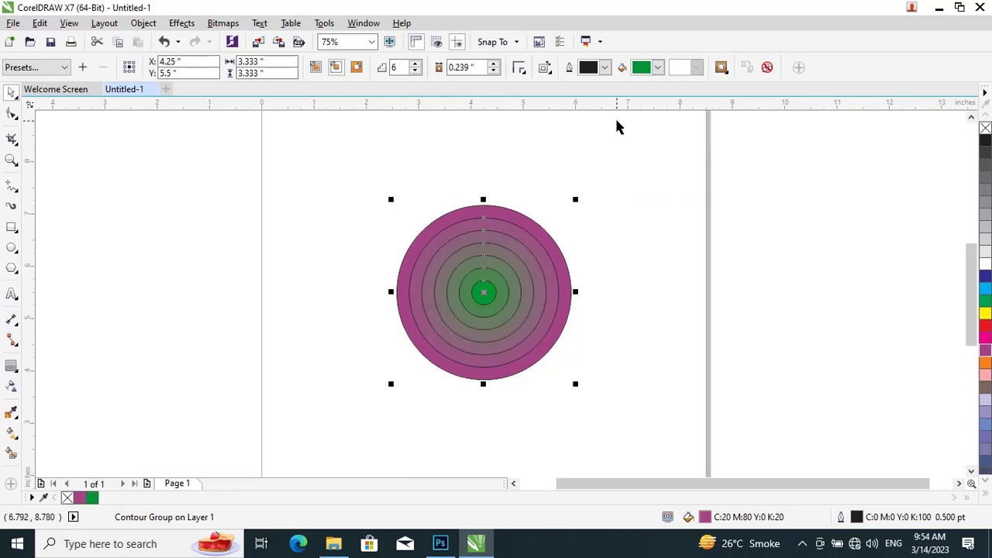
left_click(605, 69)
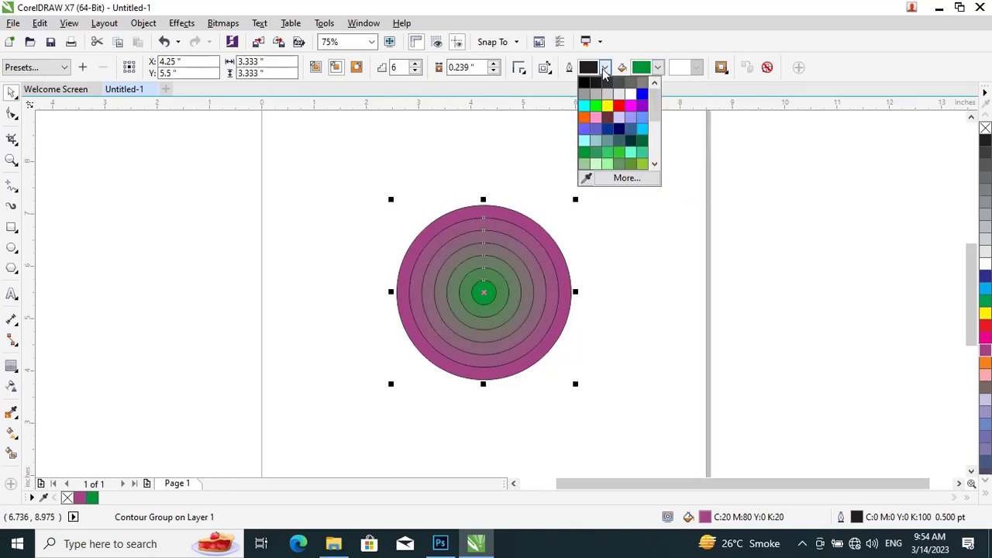
left_click(587, 118)
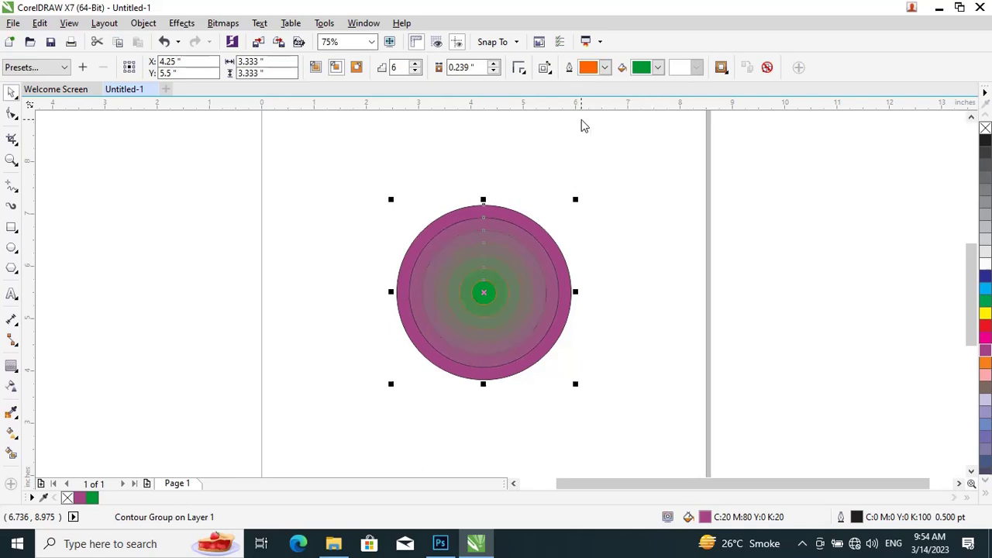
- Set the contour's outline colour to light cyan and its fill colour to bright pink
left_click(604, 68)
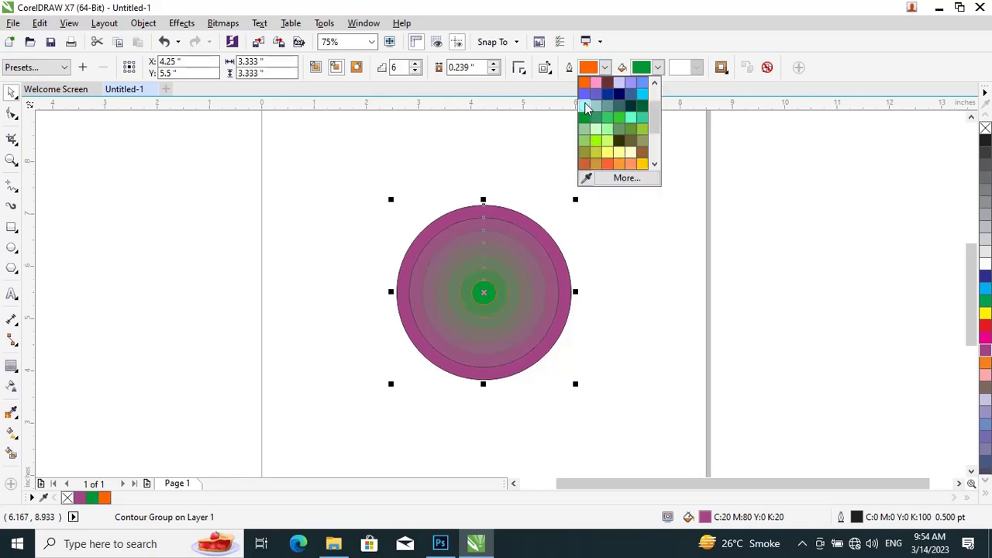
left_click(585, 105)
scroll(470, 255, "up", 2)
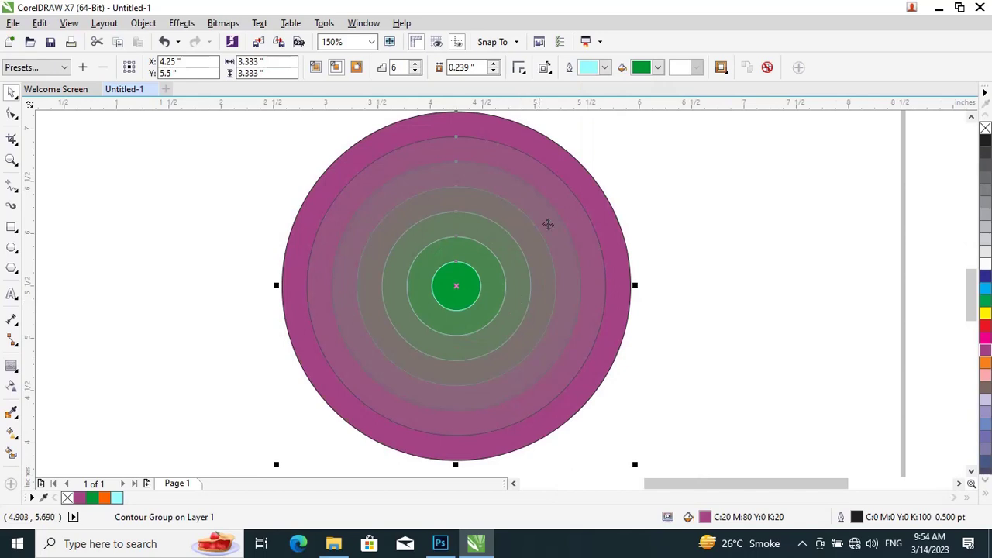
left_click(657, 67)
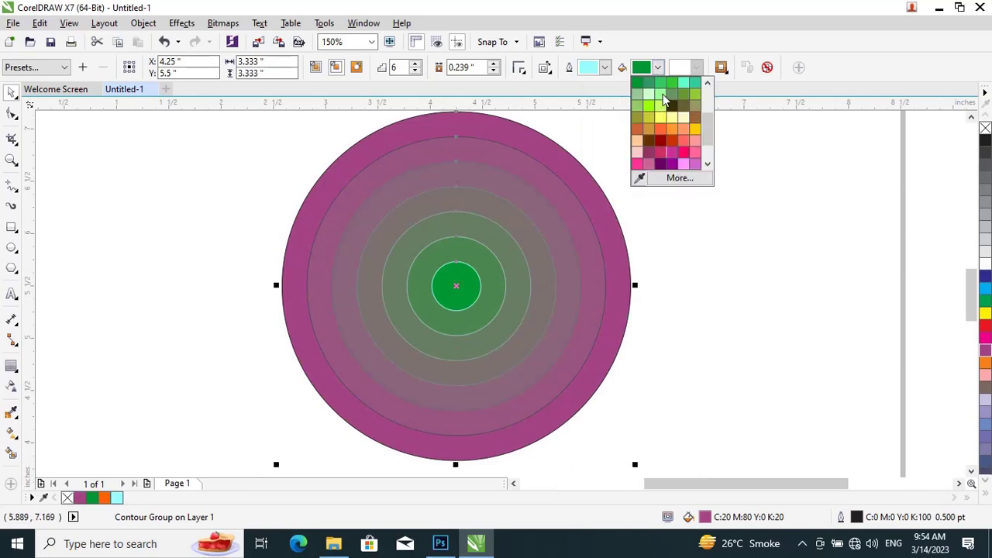
left_click(685, 155)
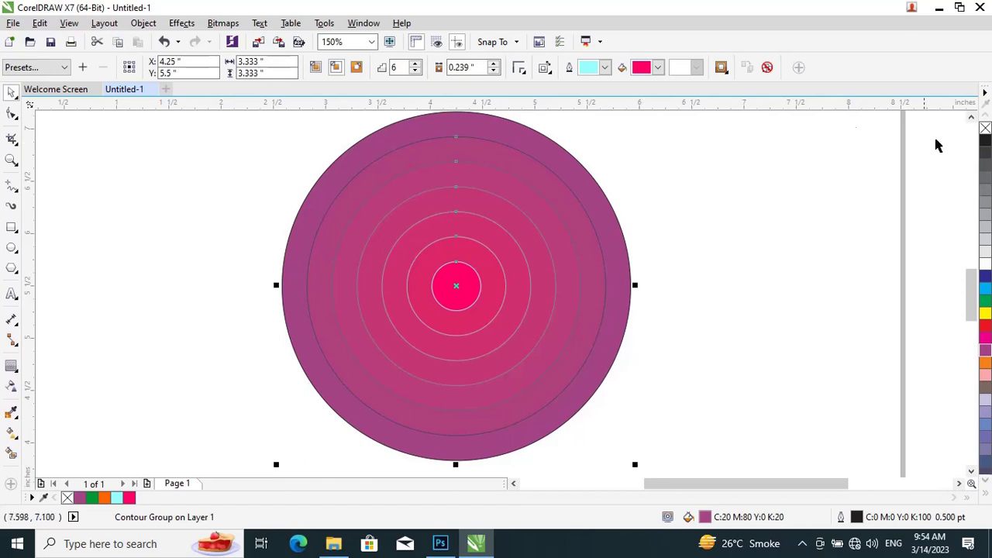
- Try removing the outline from the contoured circle, and undo the removal
right_click(986, 128)
left_click(782, 193)
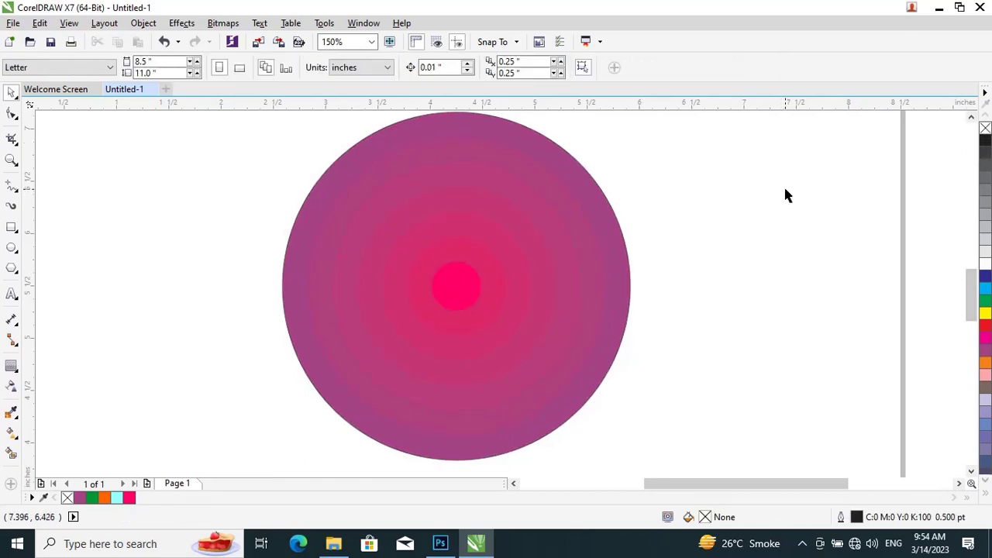
key("ctrl+z")
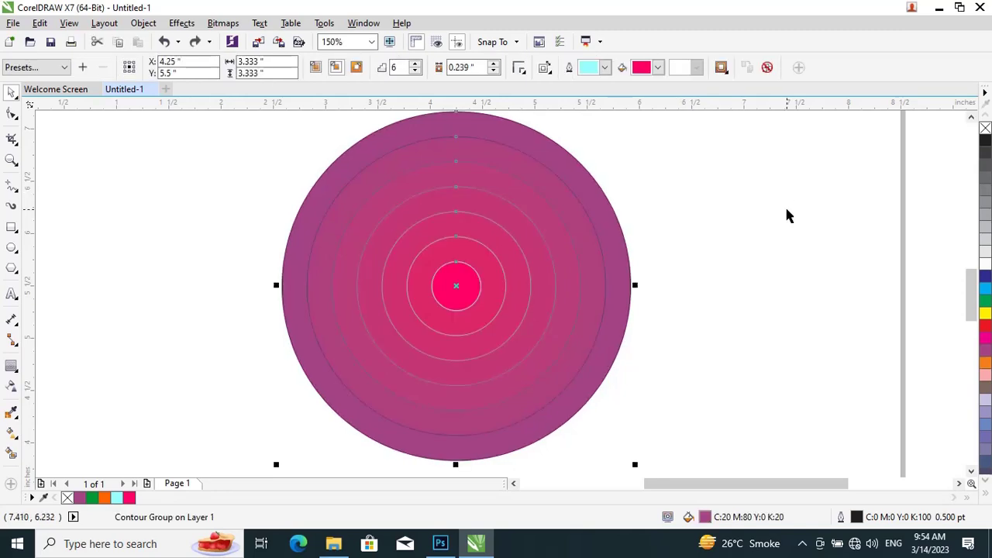
left_click(787, 215)
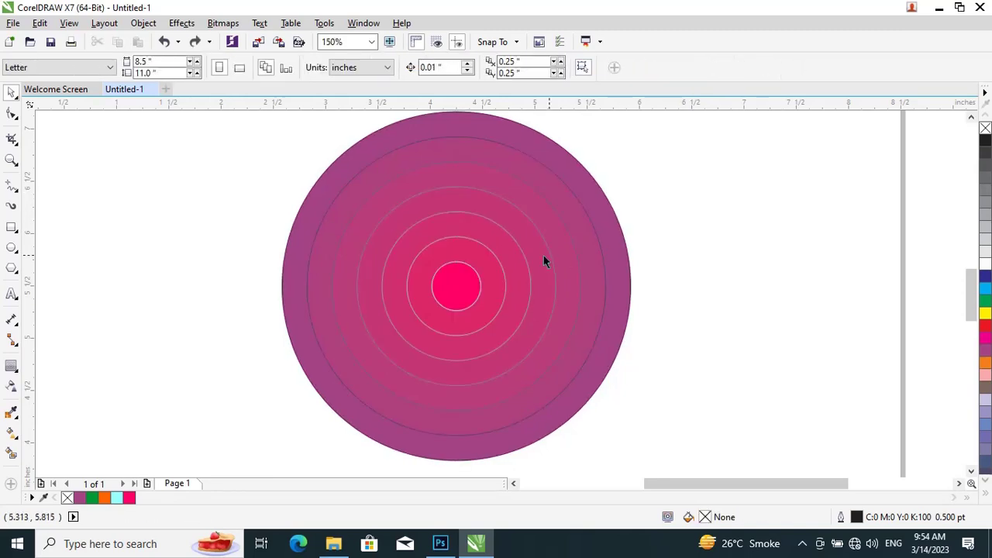
- Compare the outside and inside contour directions on the circle, ending with the inside contour
scroll(544, 267, "down", 2)
left_click(535, 277)
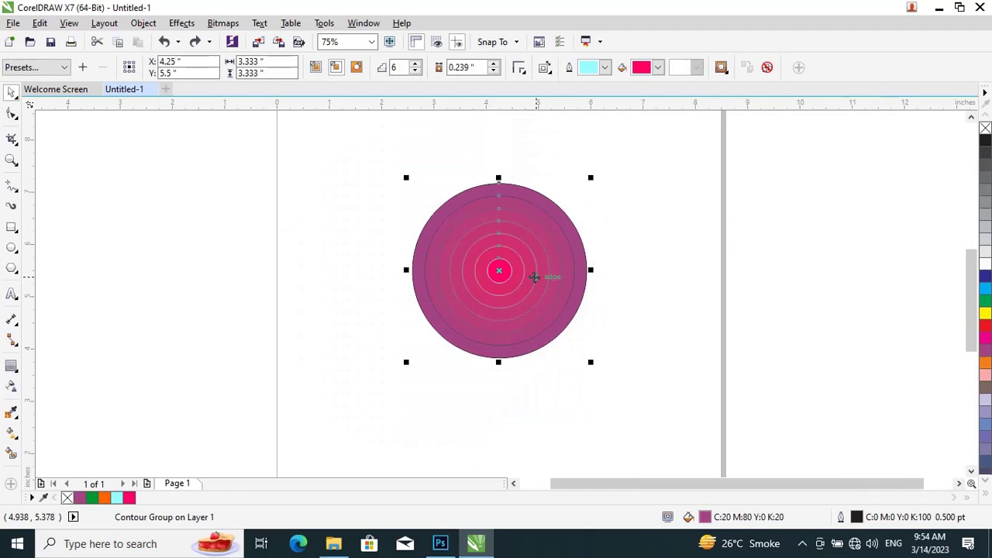
left_click(355, 67)
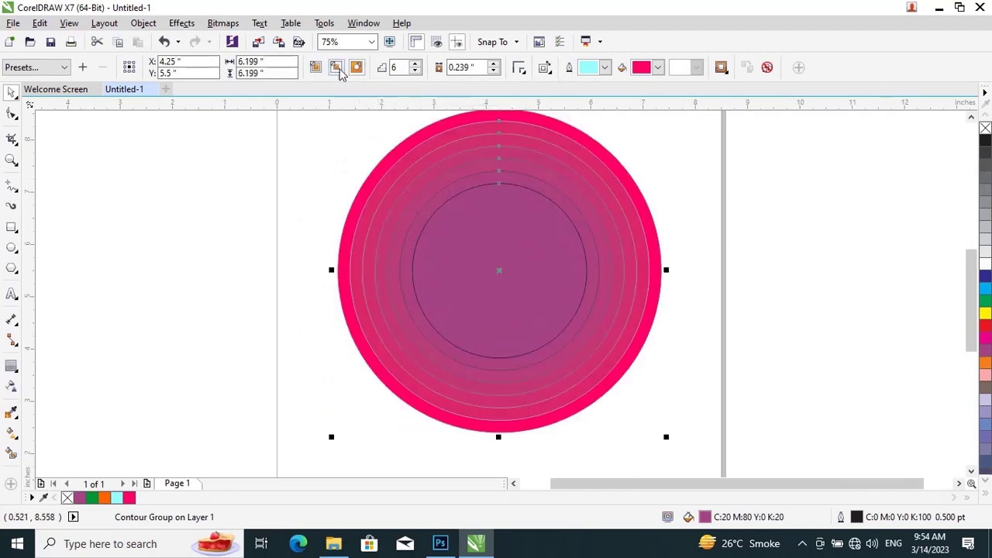
left_click(336, 67)
left_click(356, 68)
left_click(337, 68)
left_click(355, 68)
left_click(335, 68)
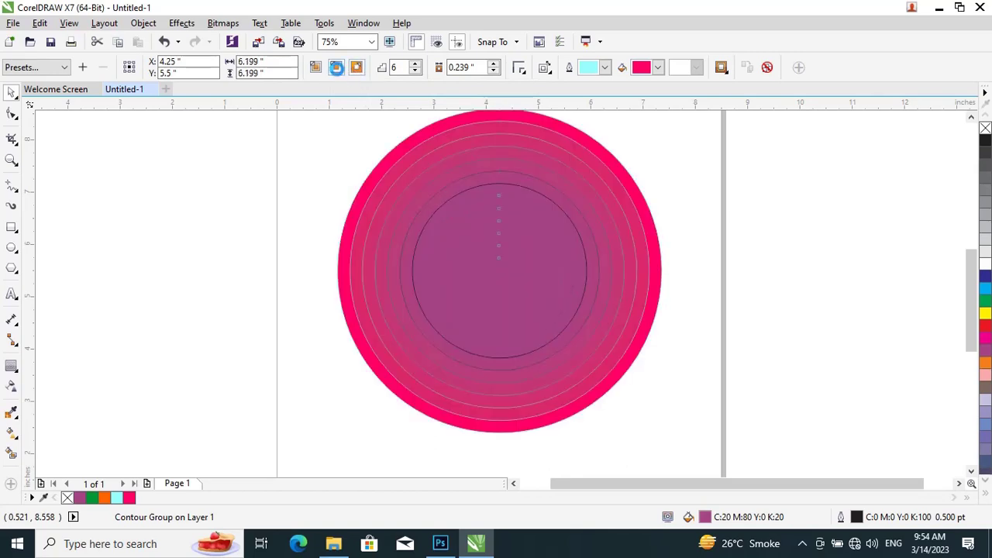
- Delete the contoured circle from the page
left_click(761, 269)
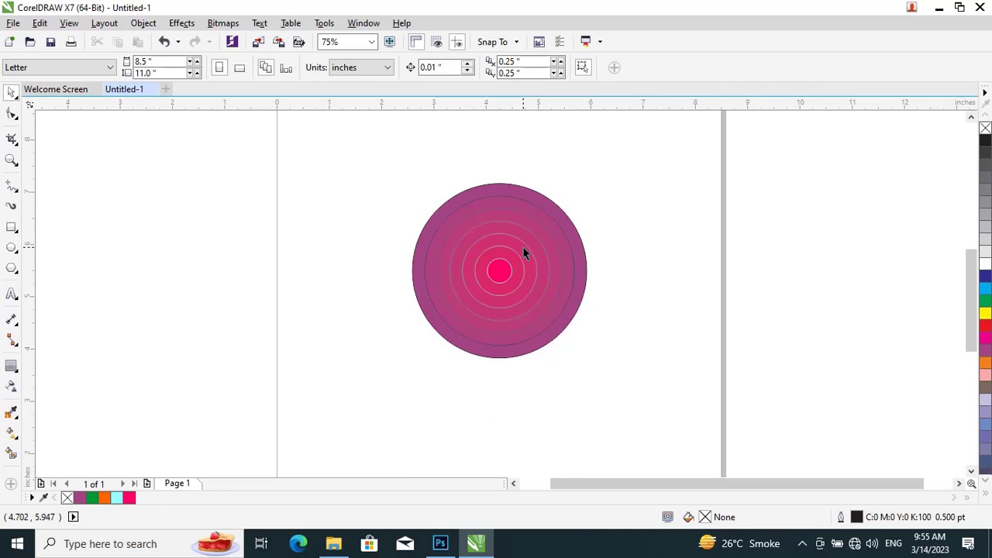
left_click(552, 239)
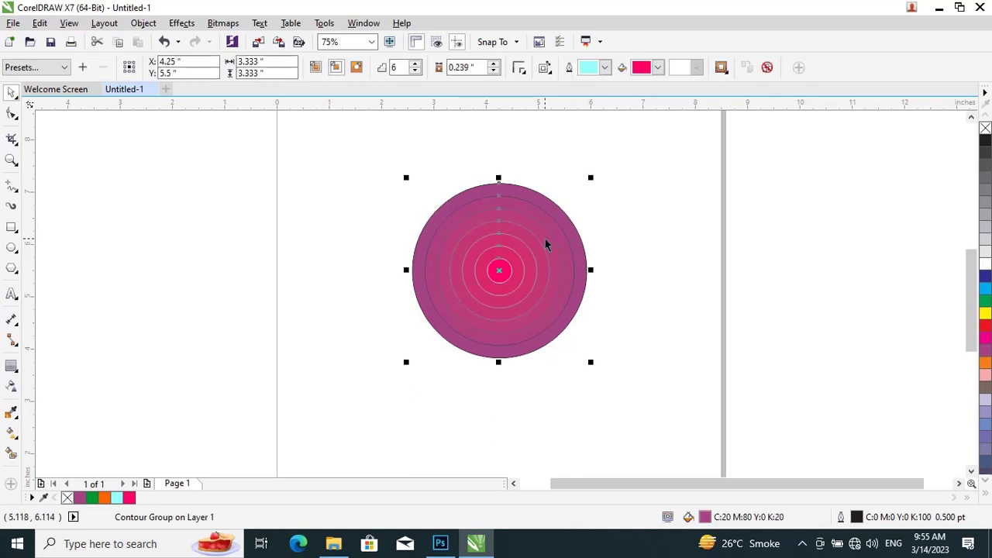
key("Delete")
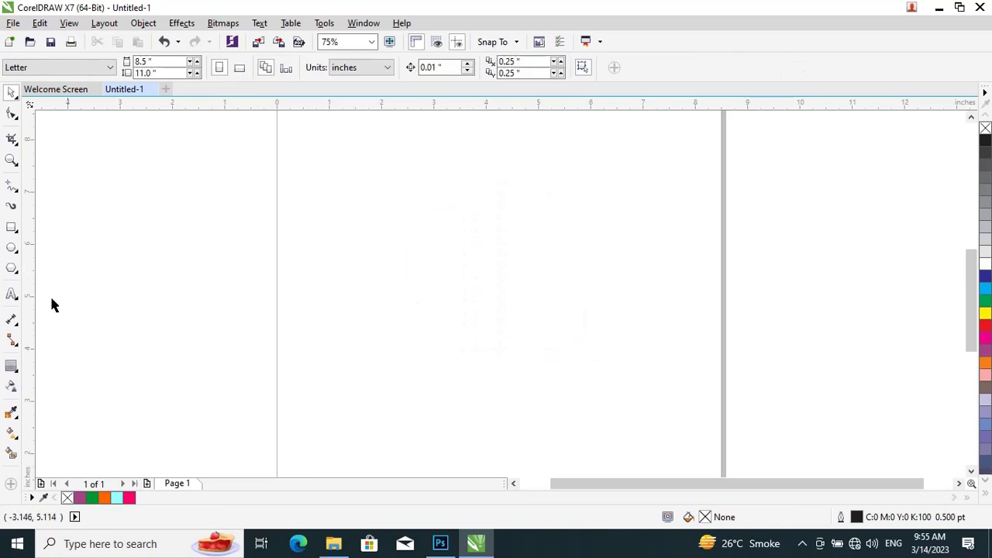
- Add the artistic text HEIGHTS and centre it on the page
left_click(12, 299)
left_click(53, 291)
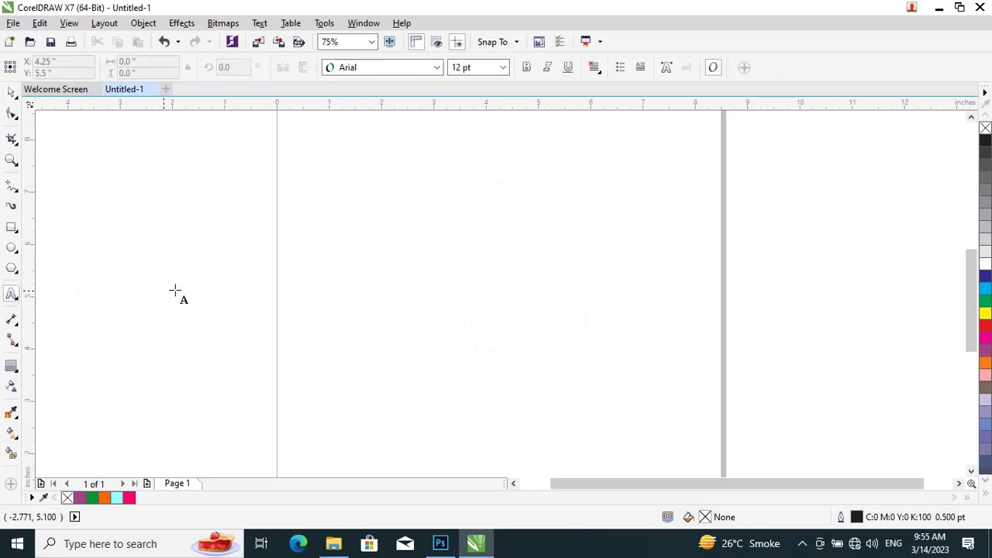
left_click(407, 287)
scroll(535, 288, "up", 2)
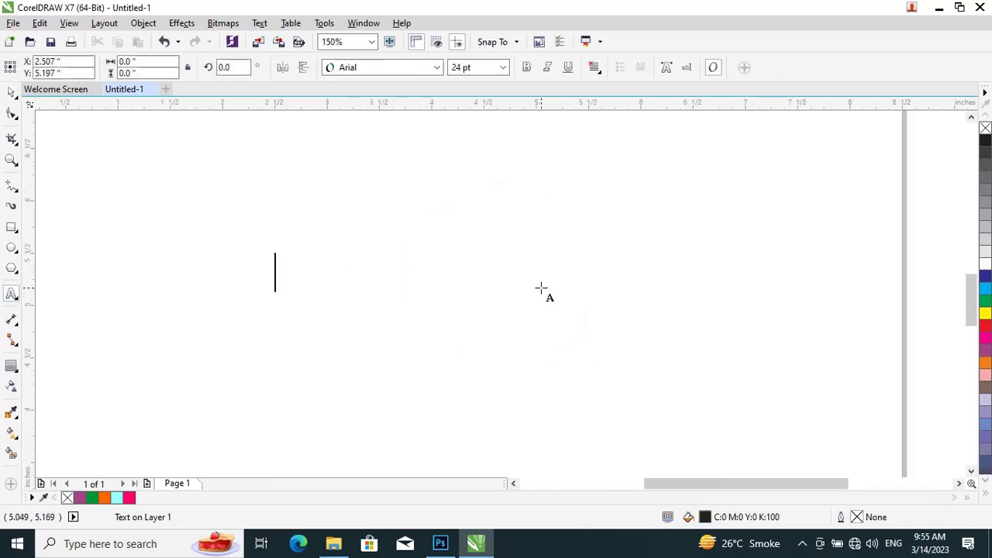
type("HE")
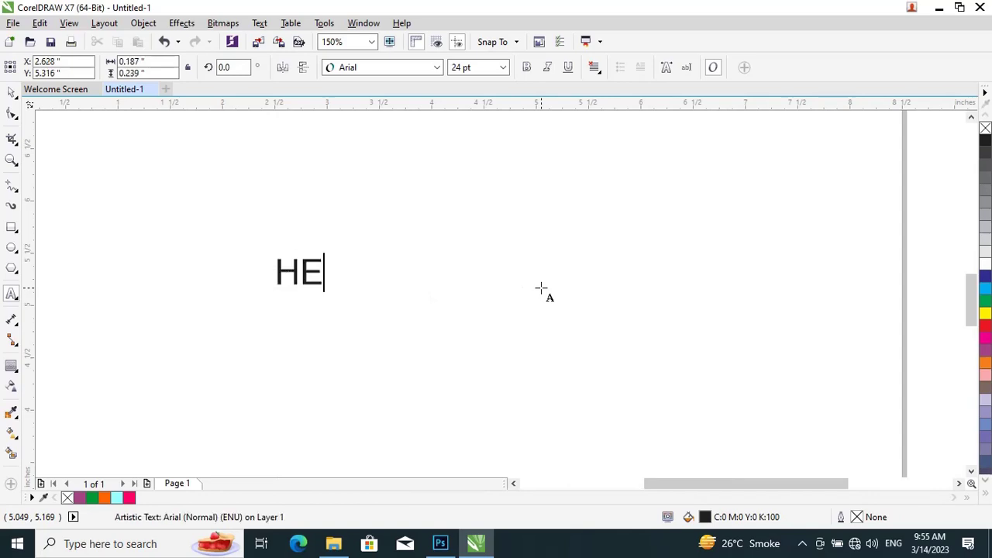
type("IGHTS")
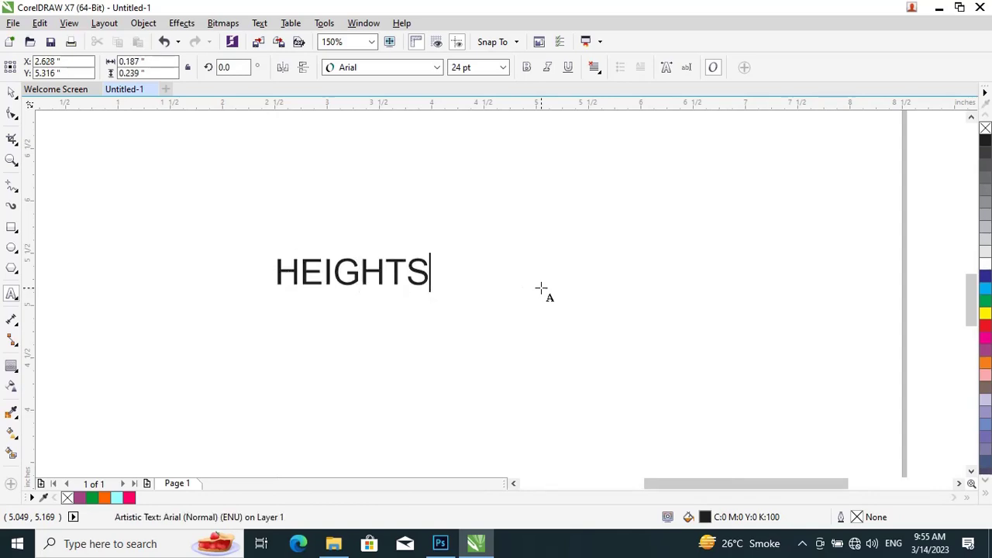
left_click(12, 92)
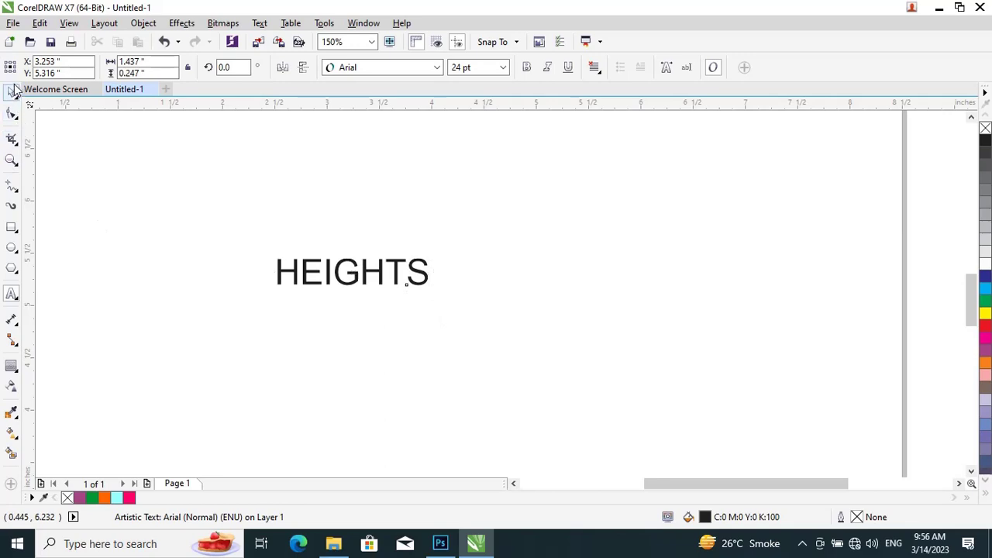
key("p")
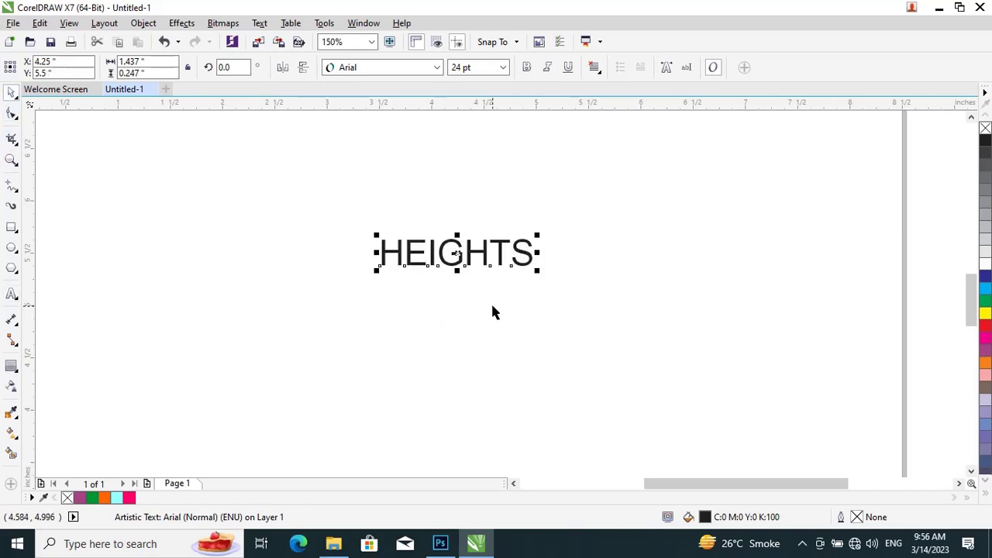
- Enlarge the HEIGHTS text evenly to about 6 inches wide and make it bold
left_click_drag(538, 270, 778, 311)
left_click(527, 68)
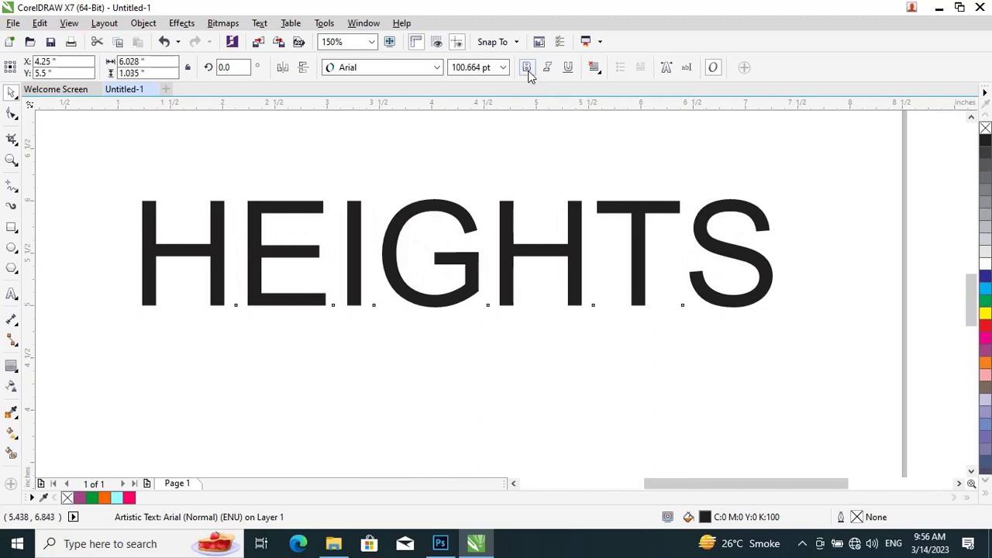
left_click(643, 153)
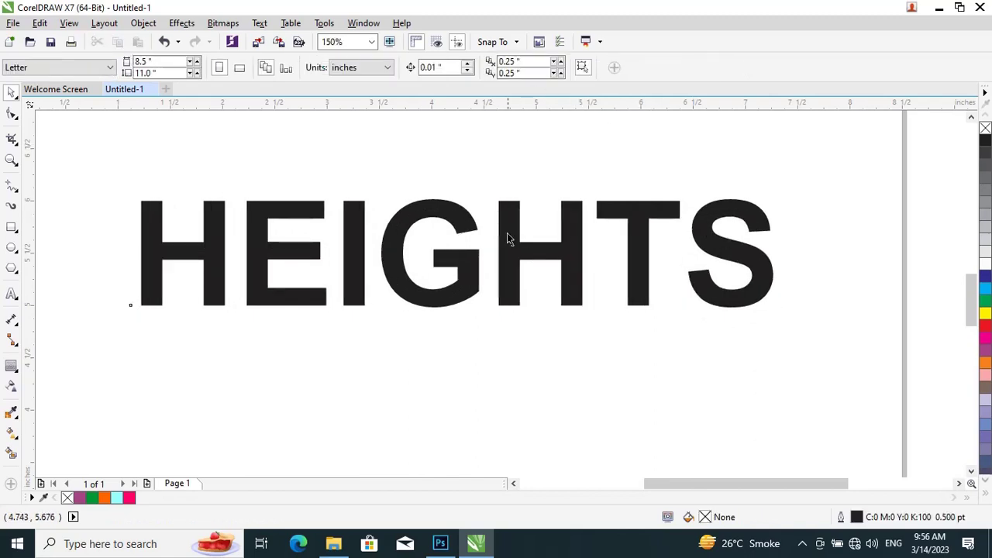
- Fill the HEIGHTS text with red and give it a black outline
left_click(453, 219)
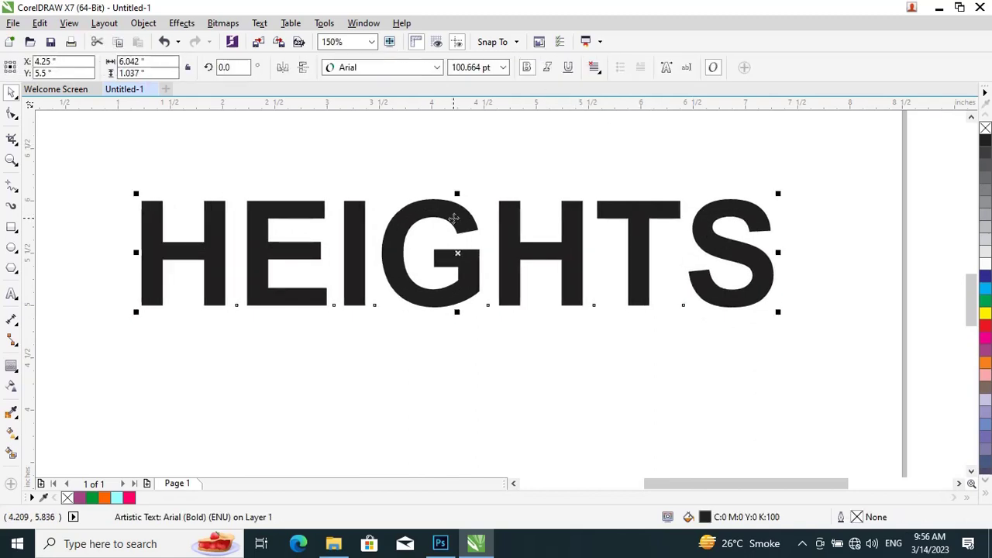
left_click(986, 340)
left_click(985, 325)
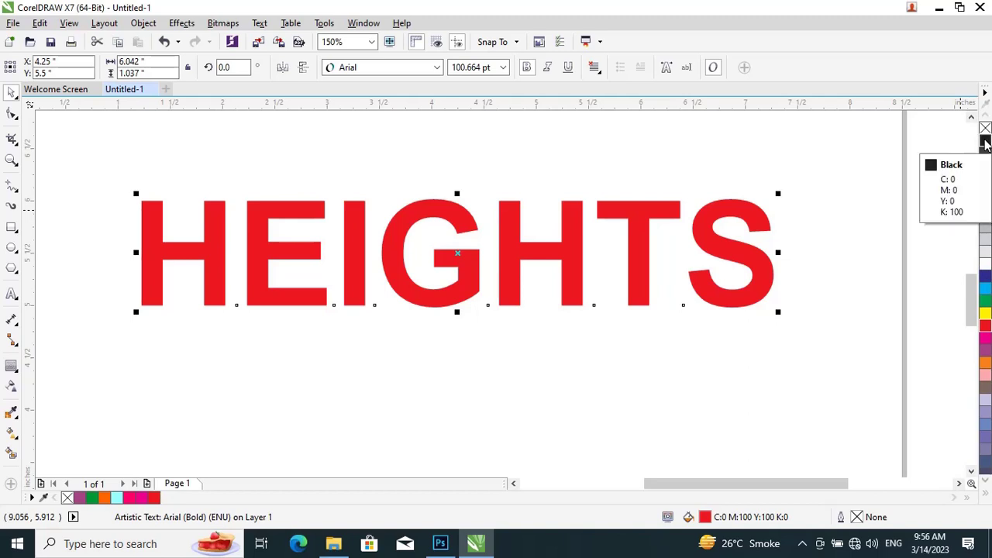
right_click(985, 141)
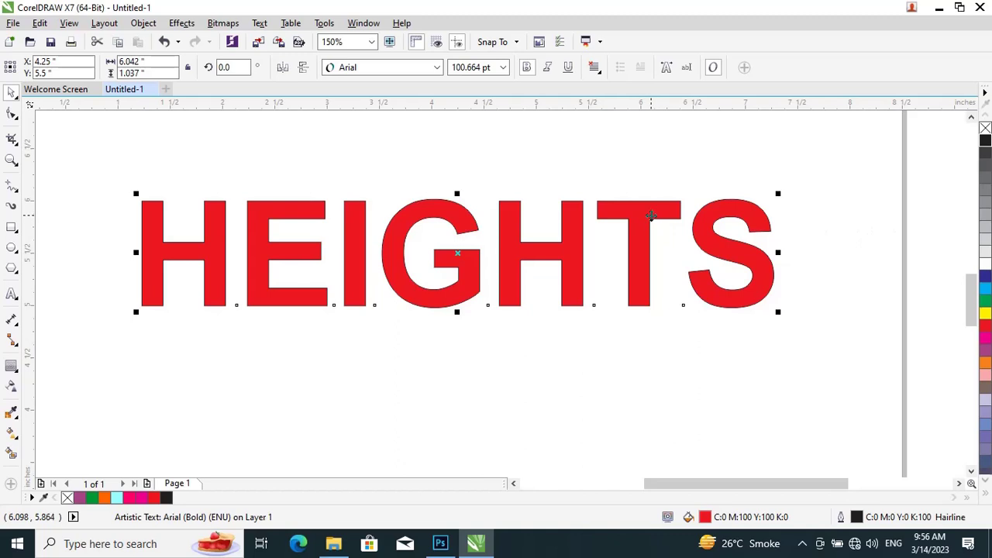
left_click(643, 160)
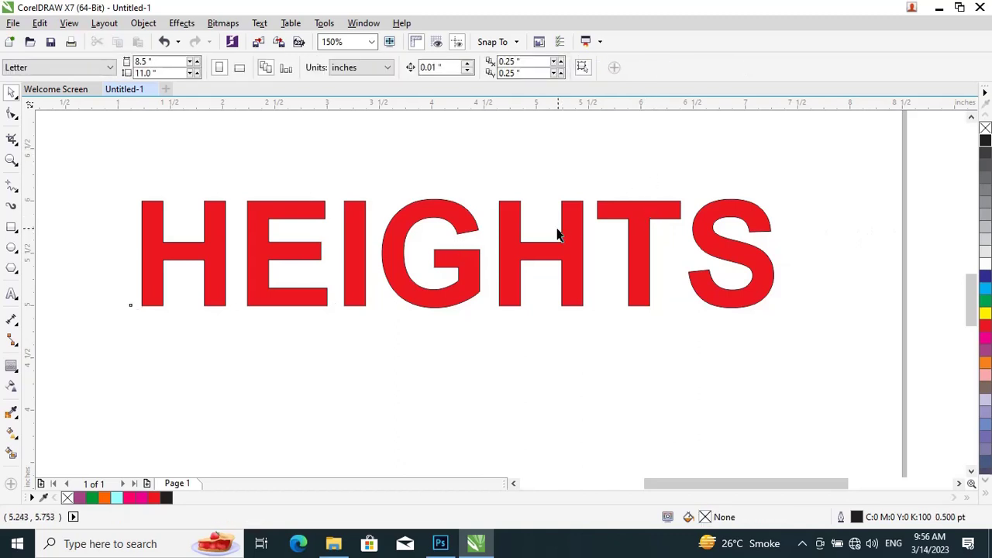
- Remove the fill from the HEIGHTS text while keeping its black outline
left_click(548, 255)
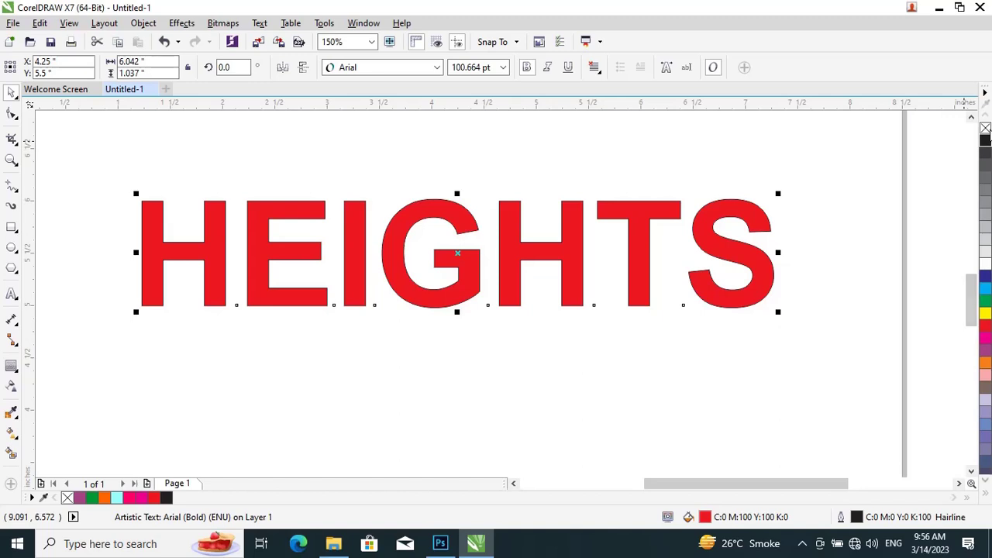
left_click(986, 128)
left_click(865, 234)
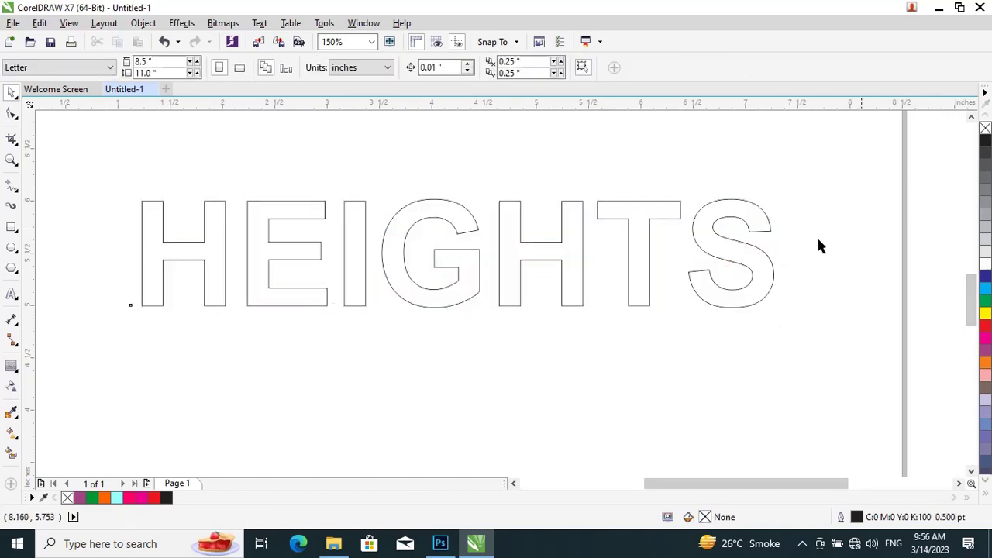
- Apply a six-step inside contour to the HEIGHTS text with an offset of about 0.006 inches
left_click(214, 299)
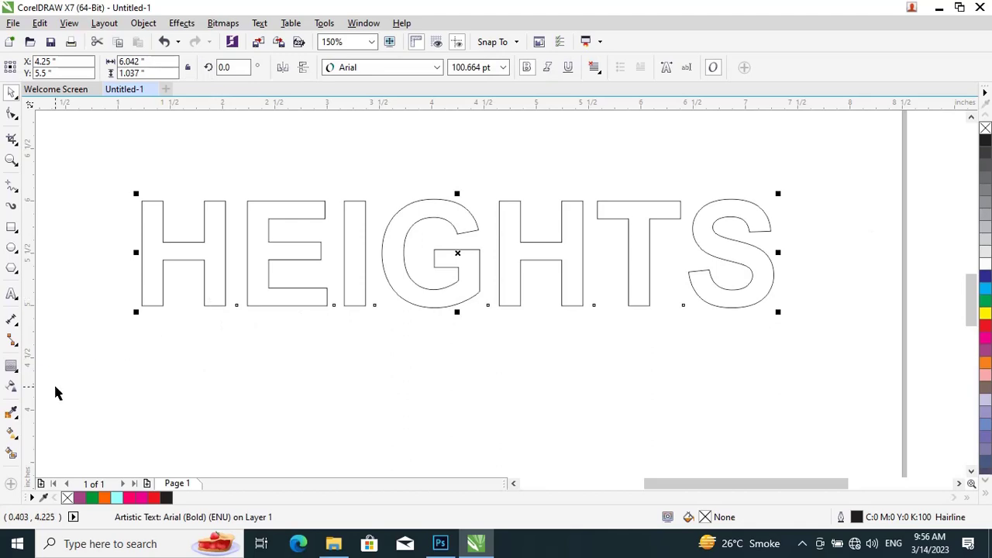
left_click(13, 374)
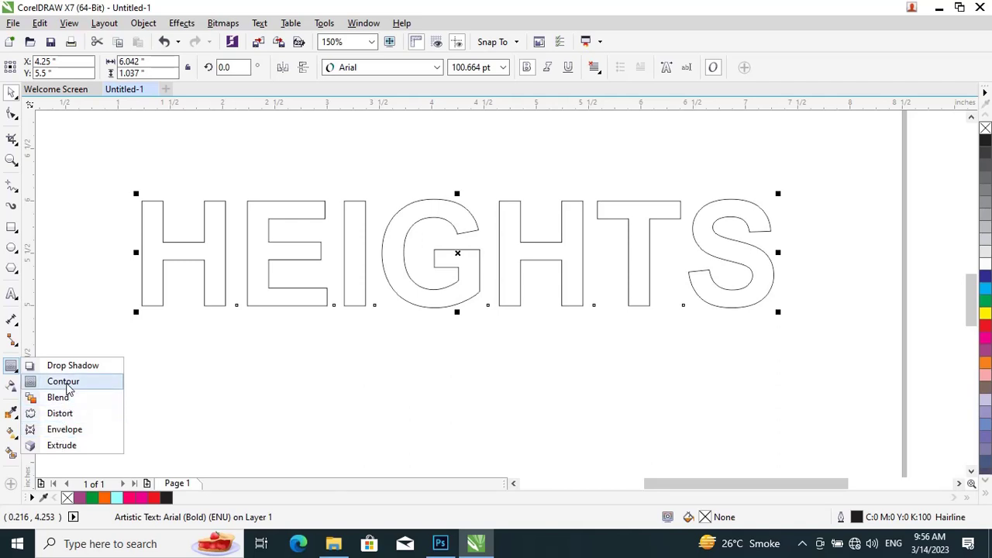
left_click(67, 384)
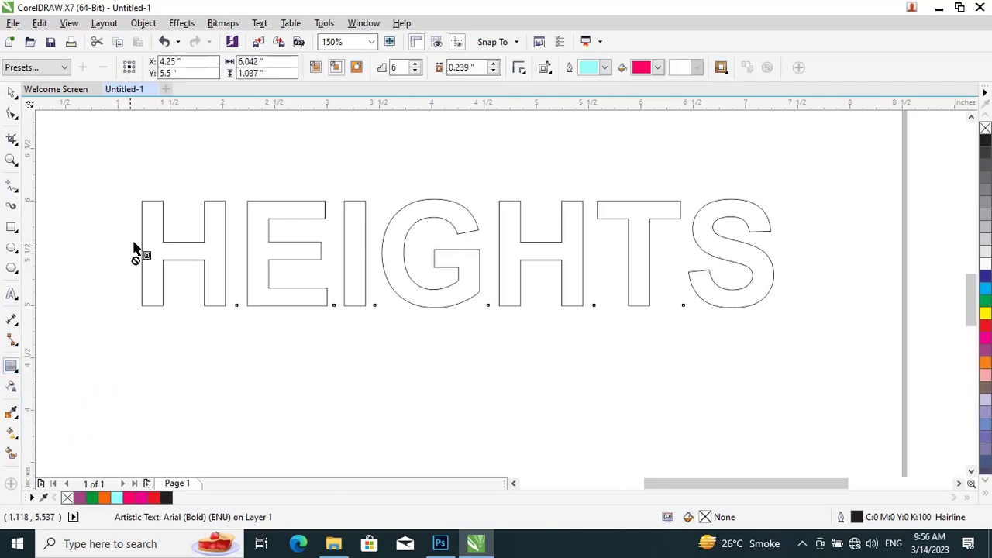
scroll(134, 236, "up", 2)
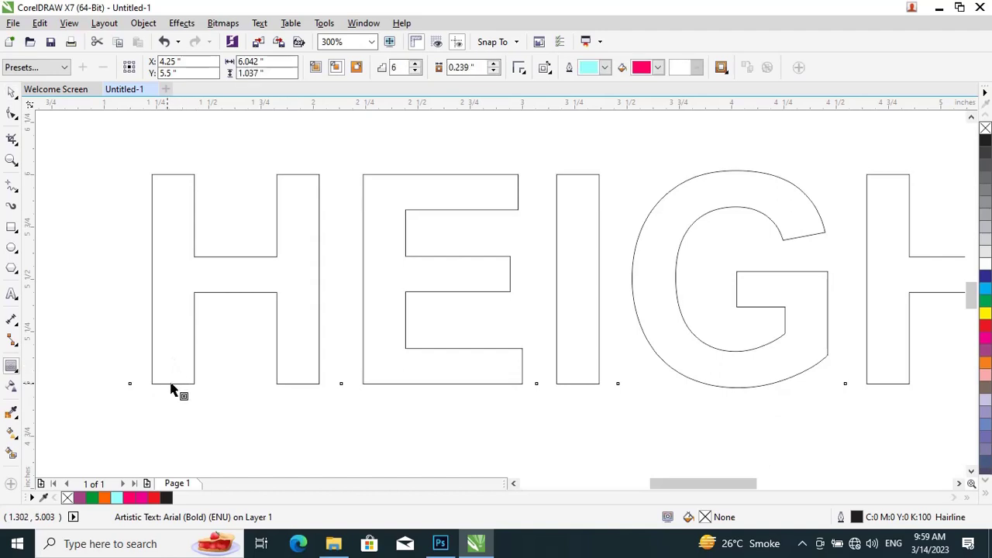
left_click_drag(173, 388, 168, 386)
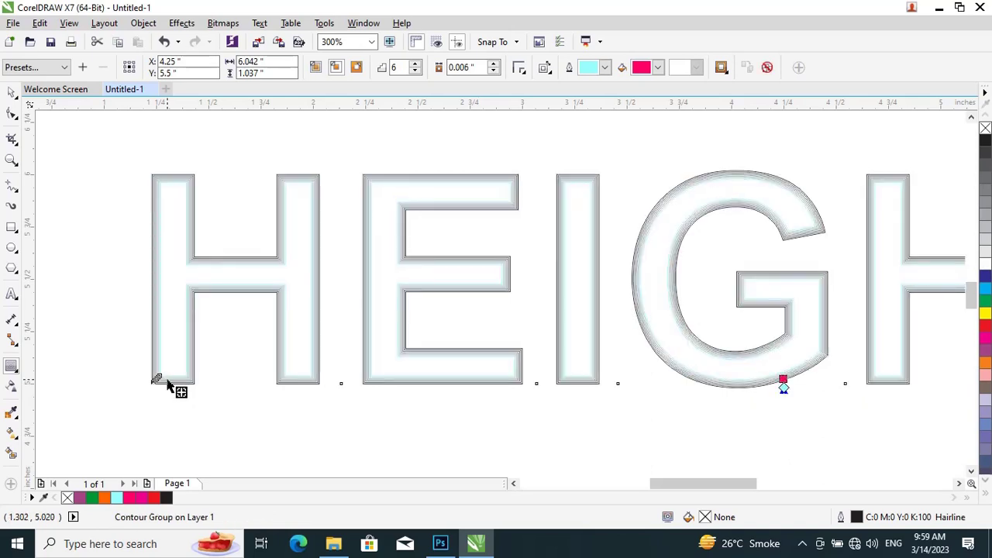
- Reduce the text contour to 1 step and set its offset to 0.026 inches
left_click(415, 72)
left_click(414, 71)
left_click(415, 71)
left_click(415, 71)
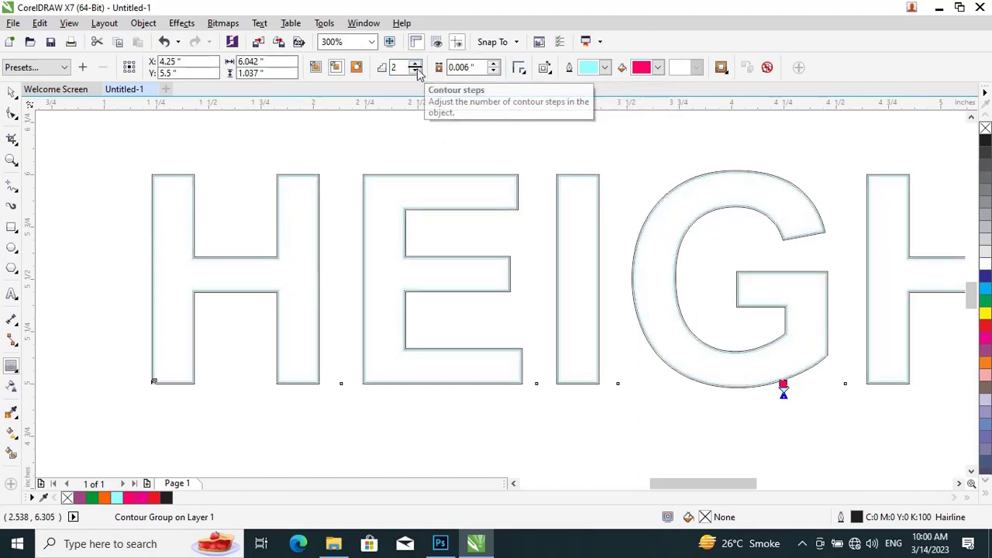
left_click(494, 63)
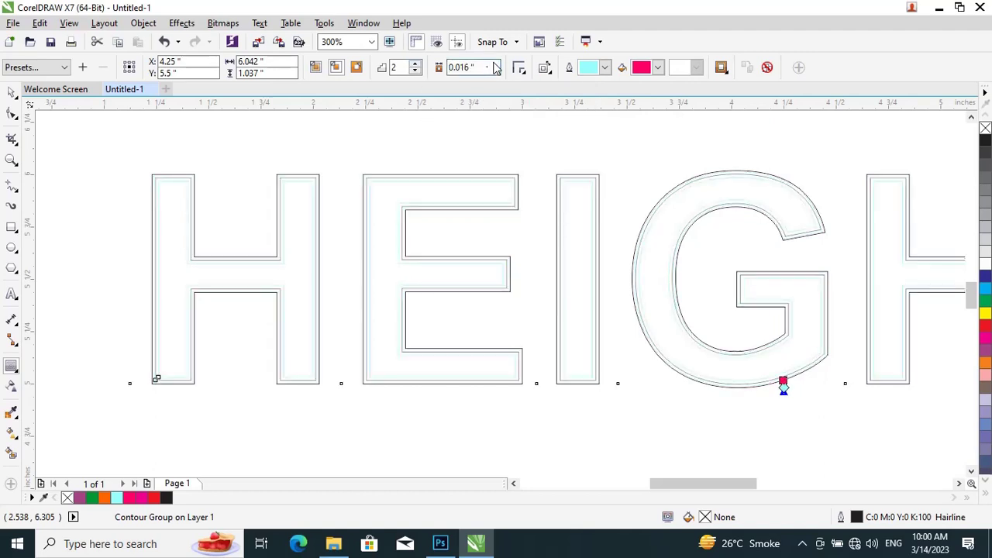
left_click(494, 64)
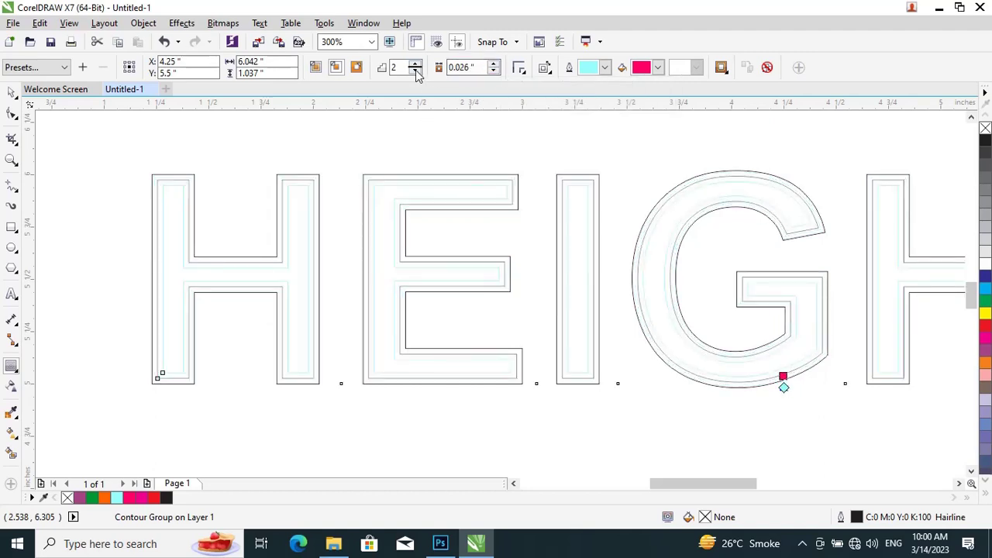
left_click(417, 71)
- Set the contour's outline colour to dark orange-red and try several palette fills on the text, ending with orange
left_click(605, 67)
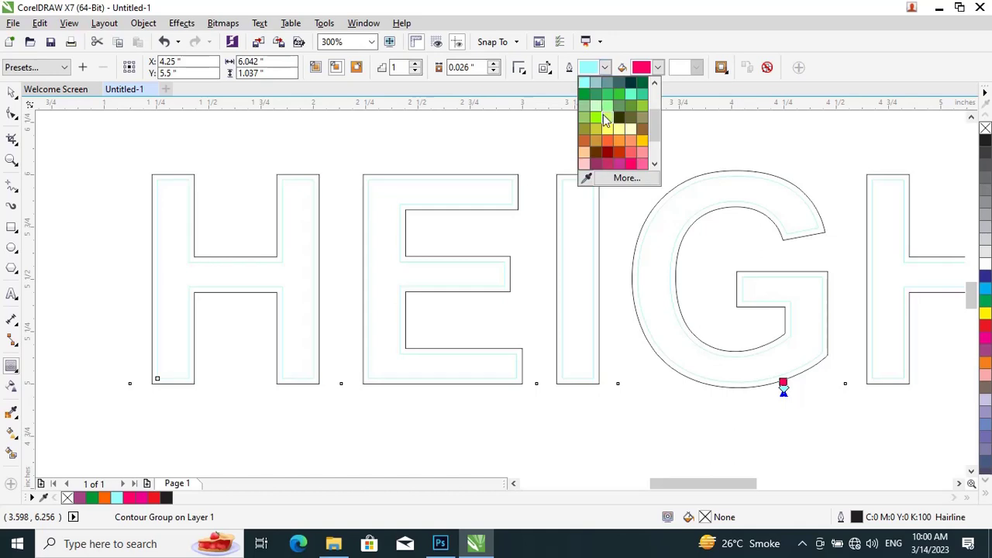
left_click(619, 143)
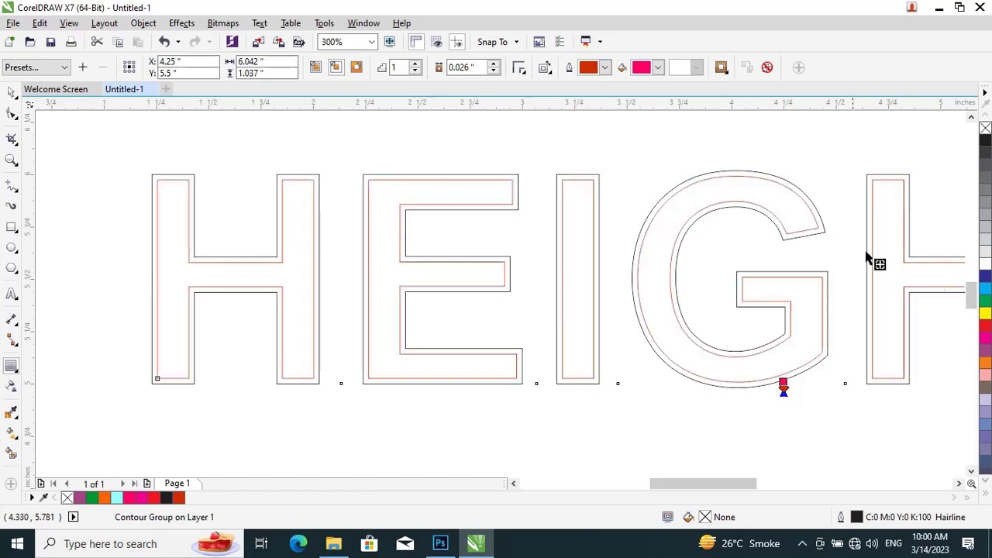
left_click(985, 338)
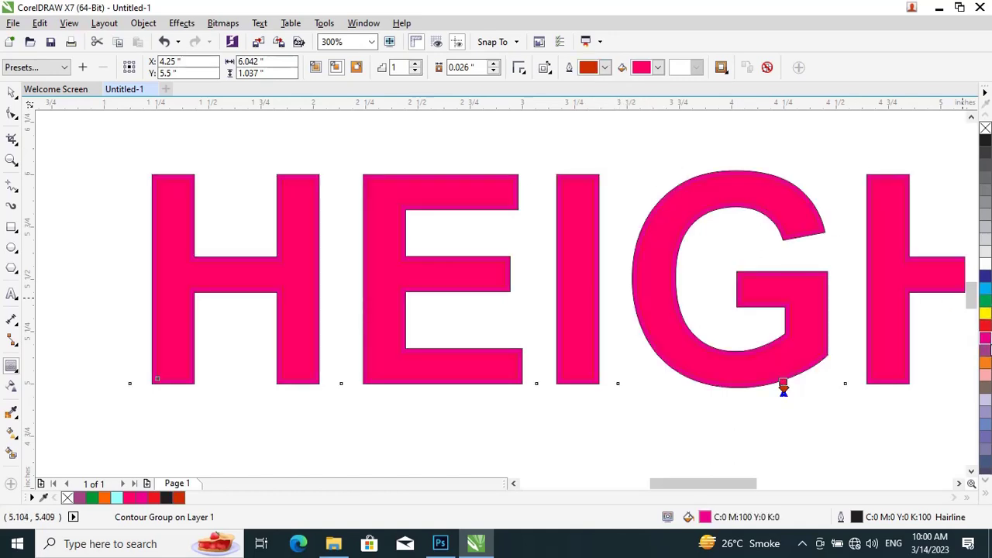
left_click(986, 293)
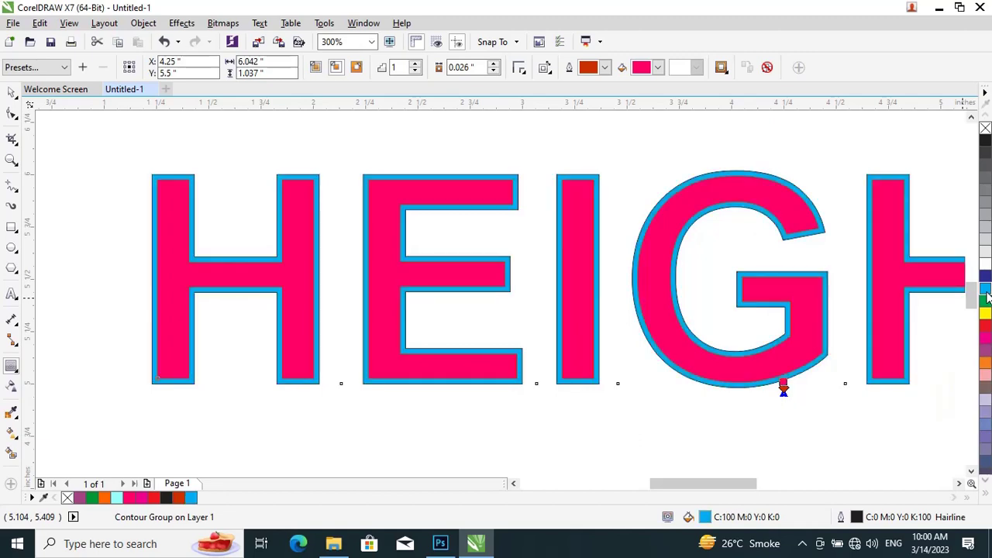
left_click(985, 352)
left_click(986, 362)
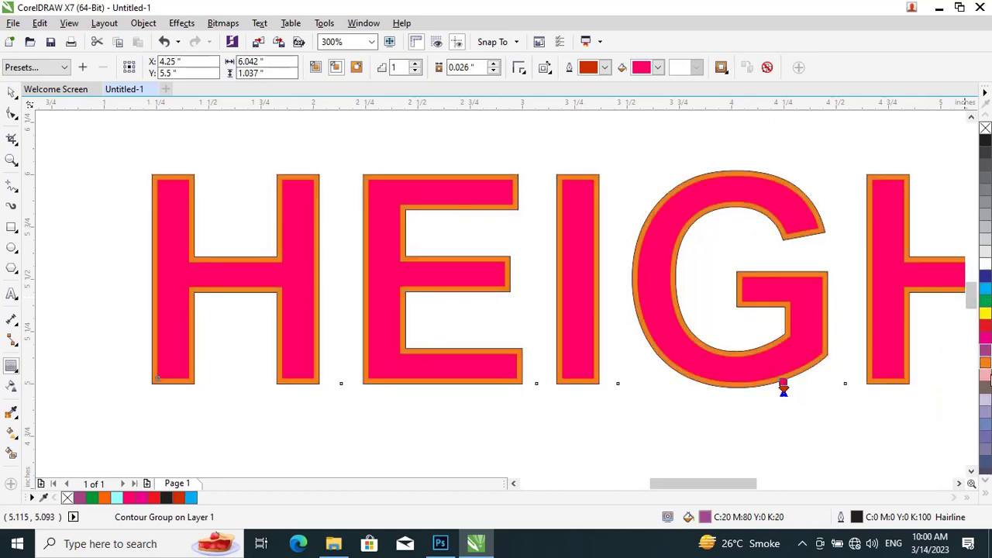
left_click(986, 376)
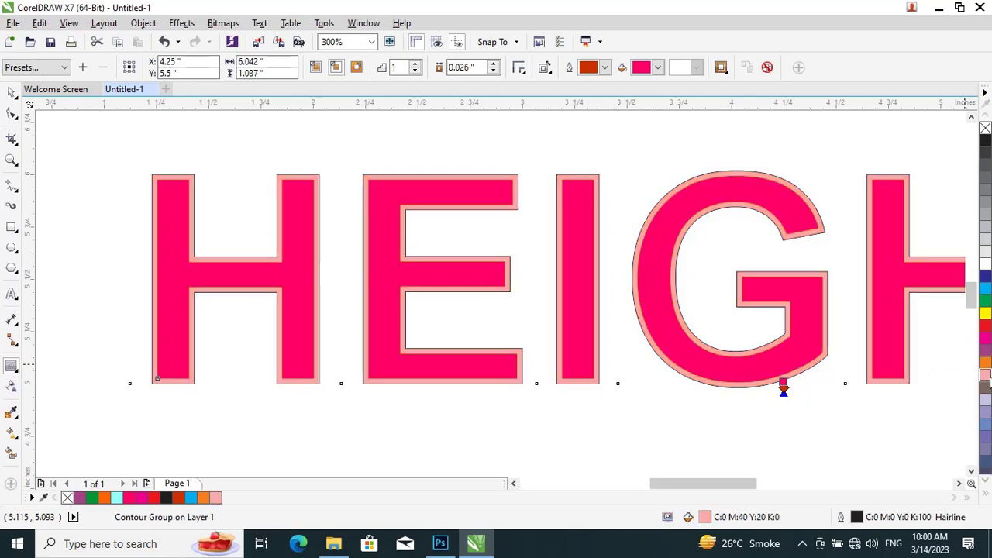
left_click(986, 362)
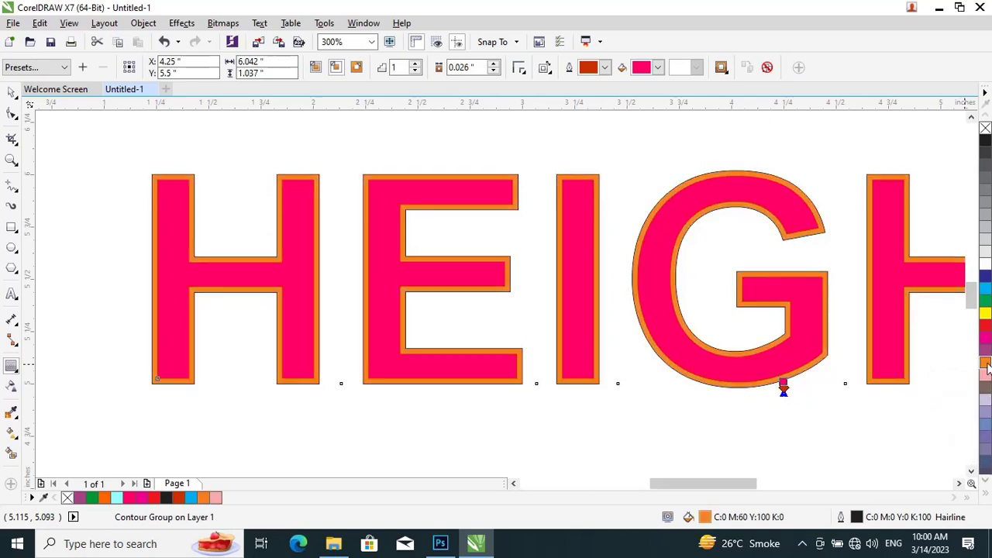
- Compare the inside and outside contour directions on the text, ending with the outside contour, and deselect it
left_click(338, 70)
left_click(356, 67)
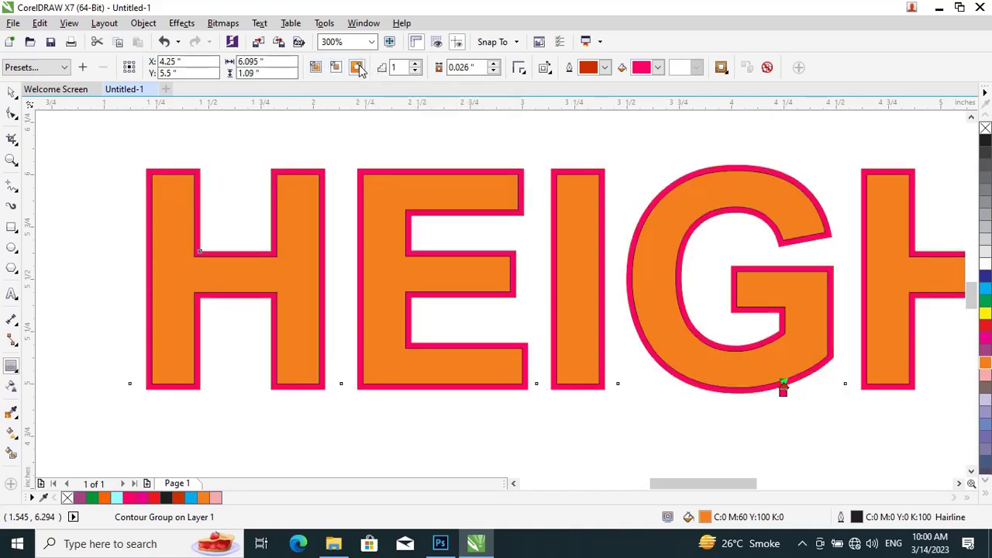
left_click(340, 68)
left_click(356, 68)
left_click(342, 68)
left_click(356, 68)
left_click(11, 92)
left_click(260, 186)
- Move the contoured HEIGHTS text up to a vertical position of about 5.92 inches and deselect it
scroll(249, 195, "down", 4)
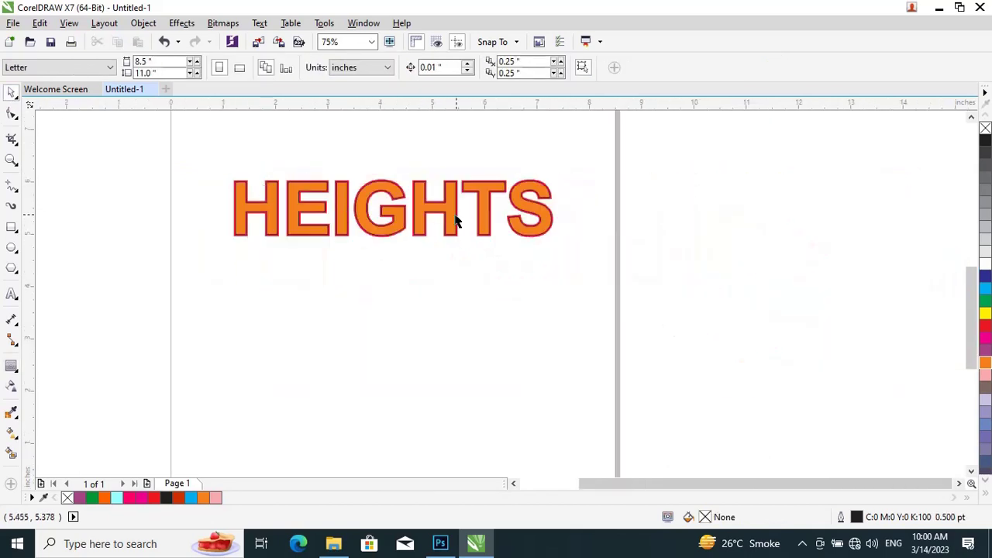
left_click(448, 214)
left_click_drag(444, 214, 444, 193)
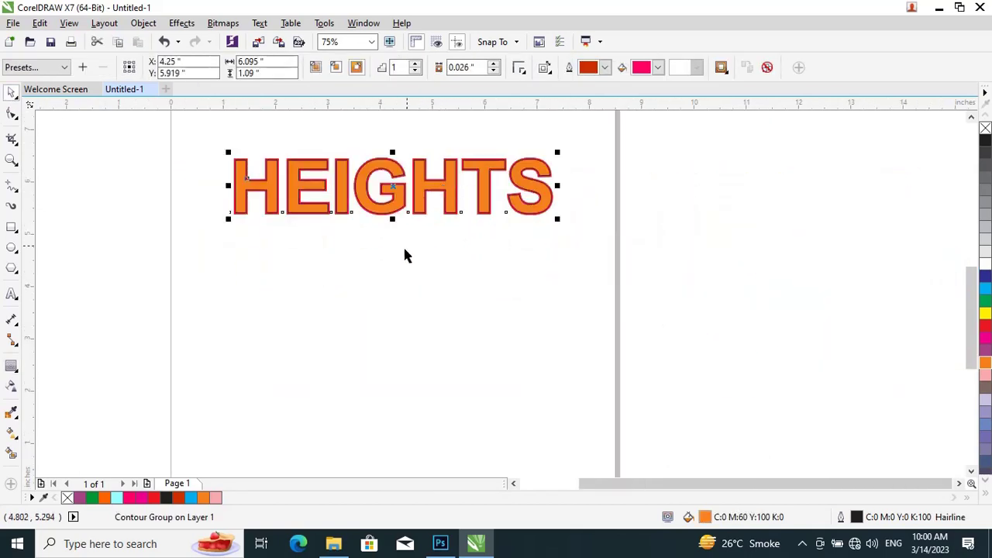
left_click(401, 267)
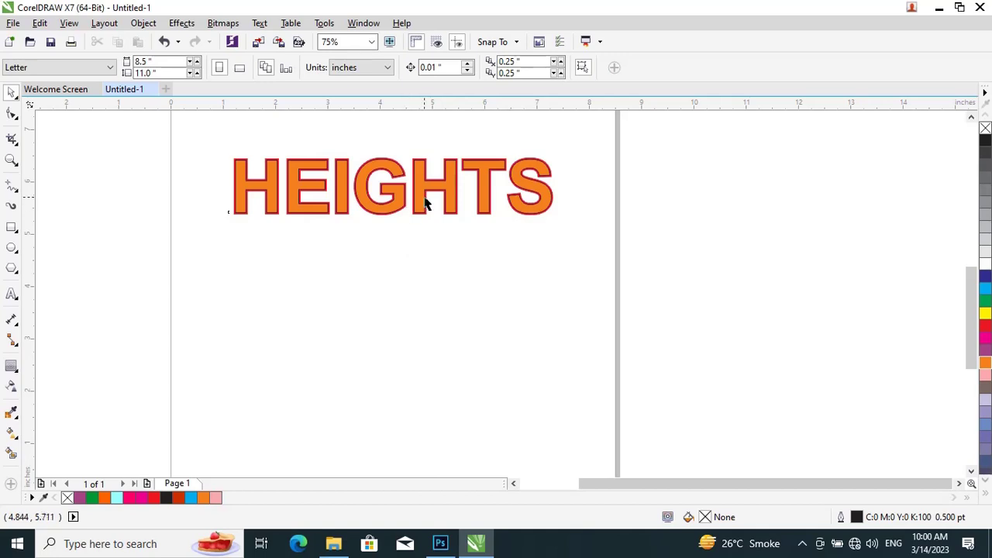
- Activate the Distort tool and add a three-line text list below HEIGHTS reading "push & pull", "zipper" and "twister"
left_click(12, 368)
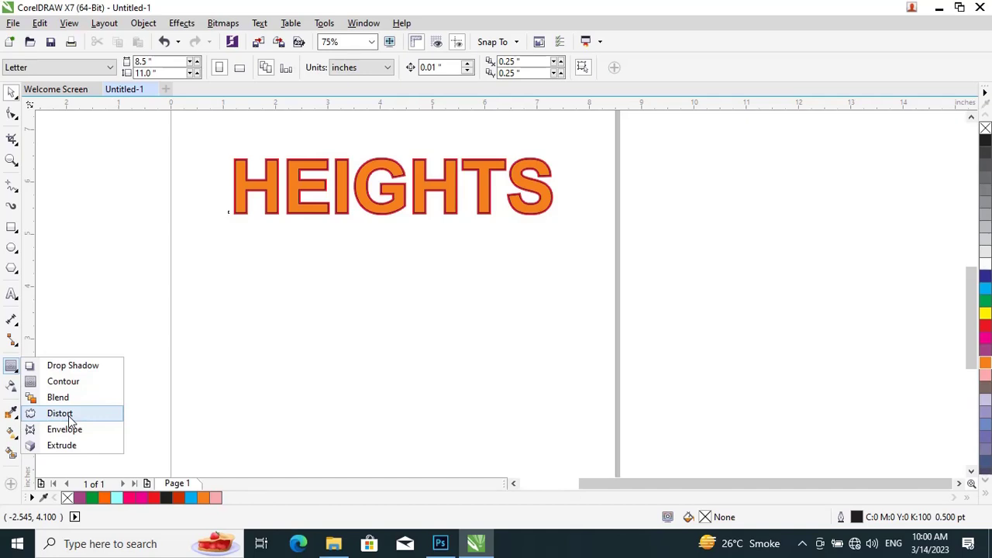
left_click(69, 416)
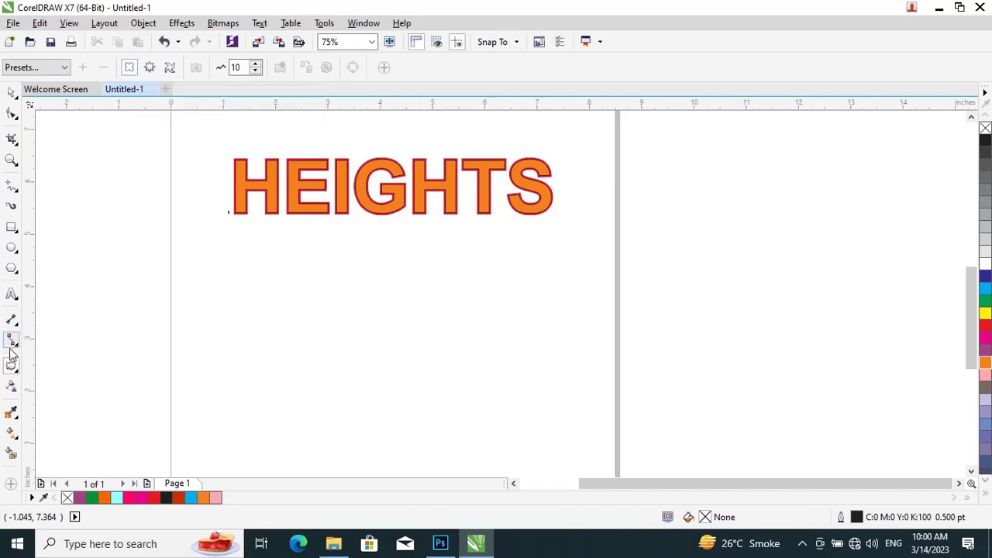
left_click(11, 294)
left_click(253, 333)
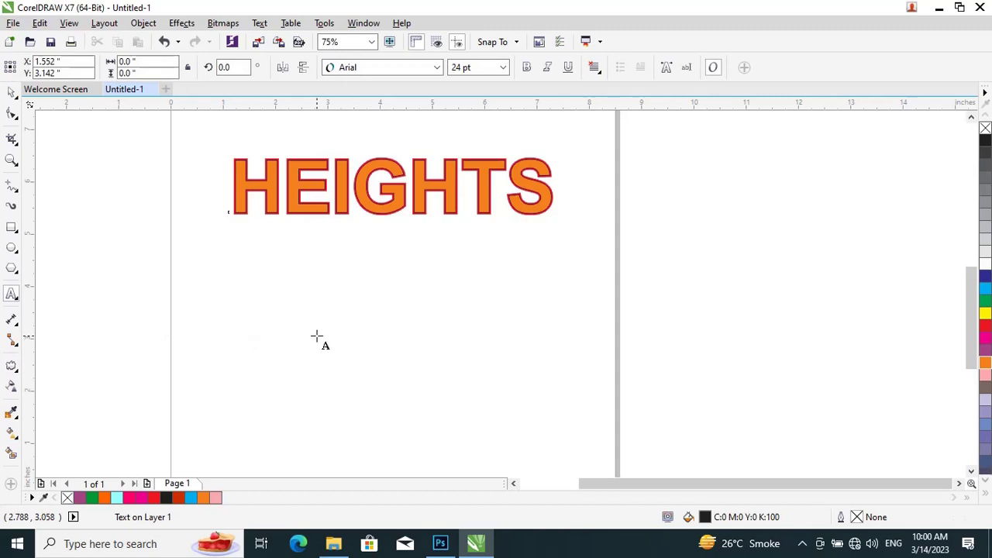
type("push ")
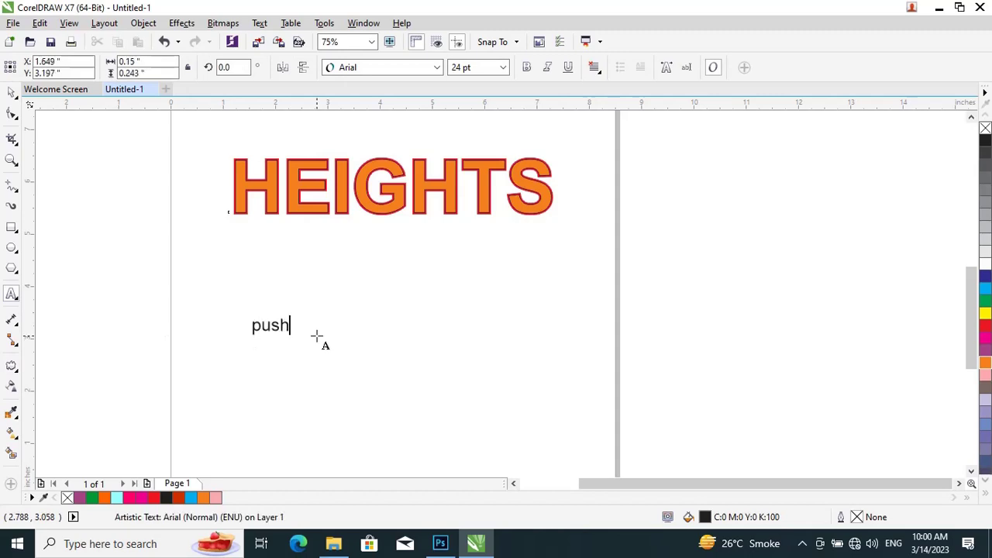
type("& pull")
key("Return")
type("zipper")
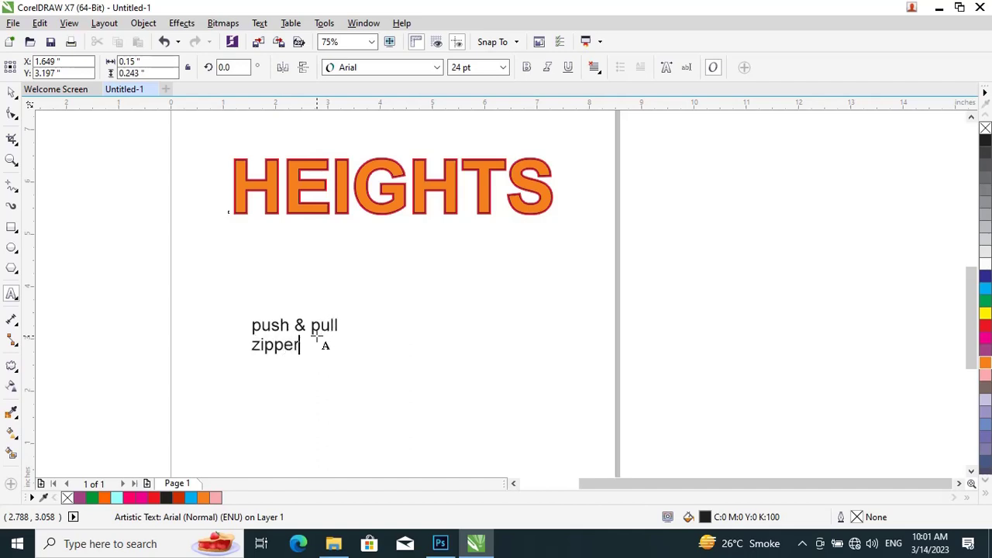
key("Return")
type("twister")
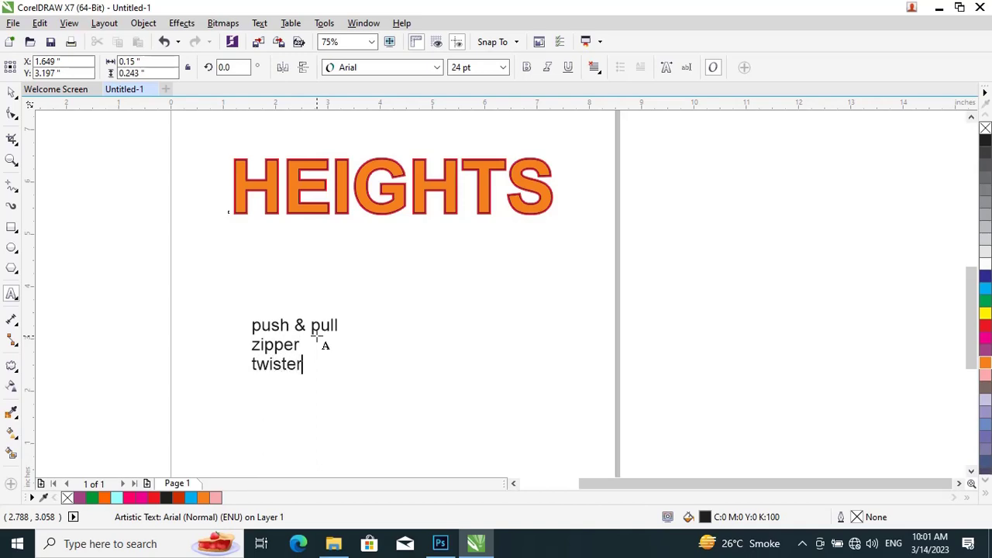
key("Escape")
left_click(12, 91)
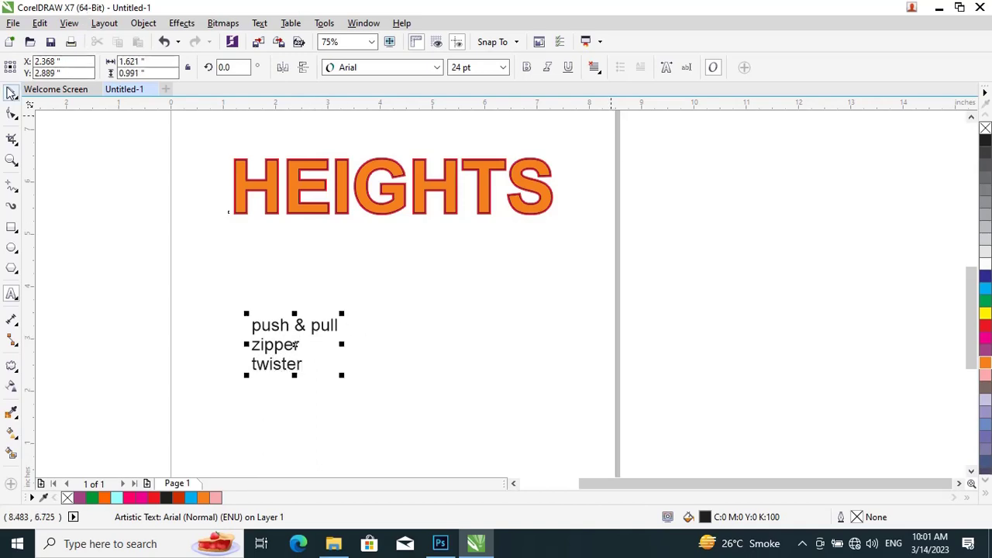
left_click(248, 279)
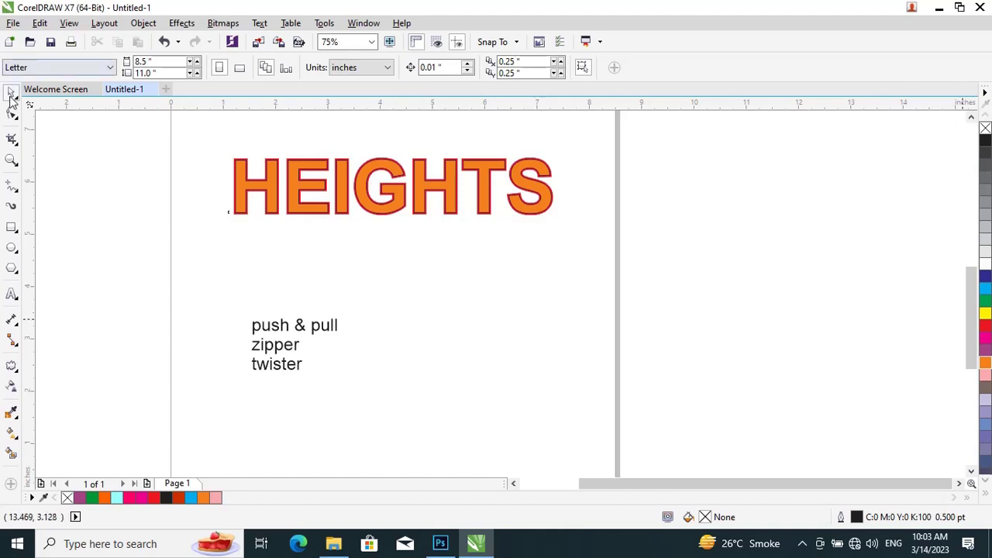
- Move the three-line text list off the page to about X 11.785, Y 2.939 inches and deselect it
left_click_drag(272, 346, 224, 292)
scroll(330, 341, "down", 2)
scroll(339, 325, "up", 2)
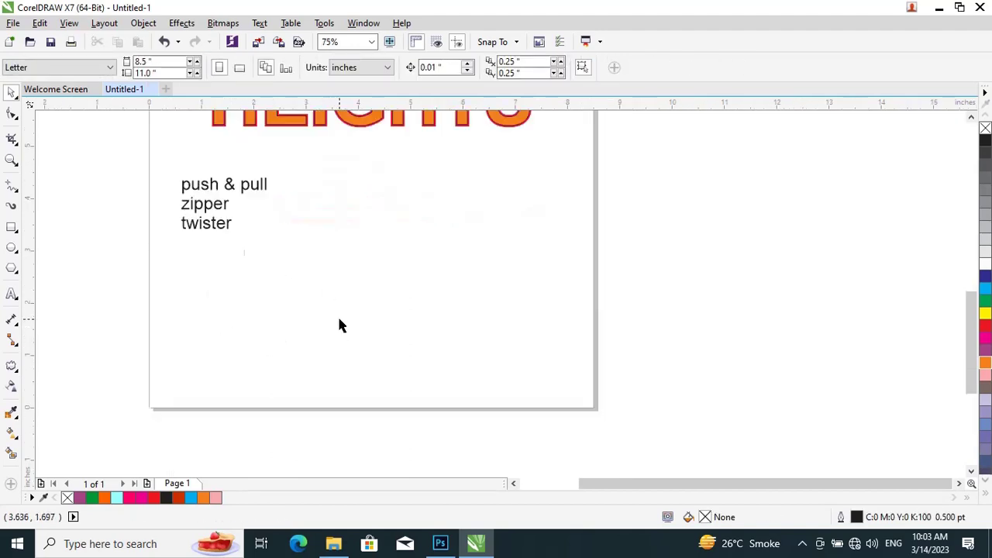
left_click_drag(222, 238, 724, 281)
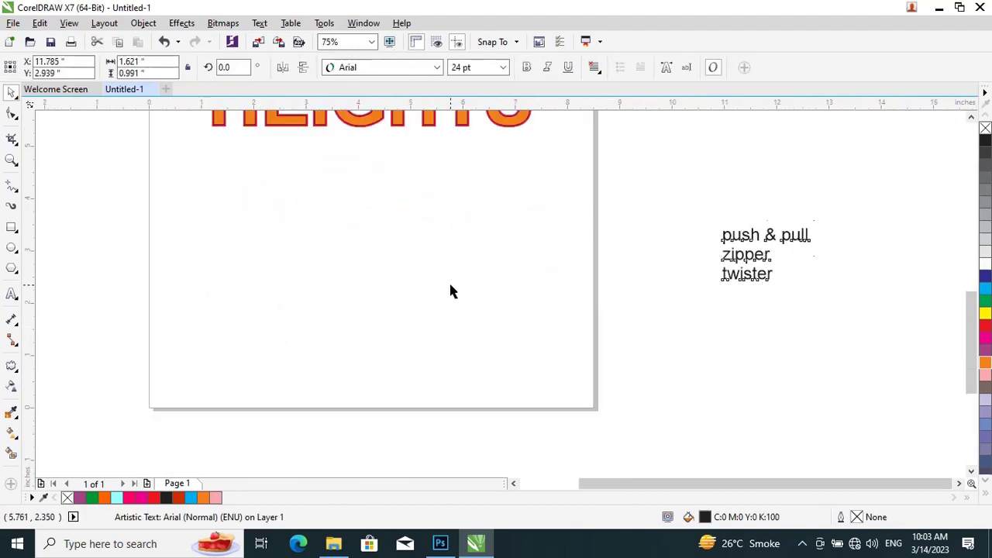
left_click(452, 290)
- Draw a circle about 2.56 inches in diameter on the page below the HEIGHTS text
left_click(11, 256)
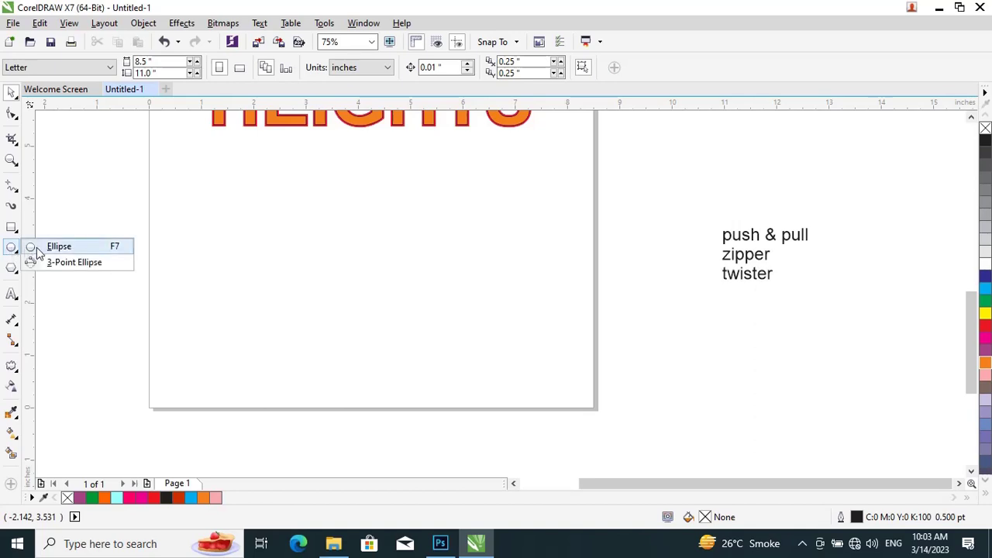
left_click(31, 248)
left_click_drag(297, 212, 430, 346)
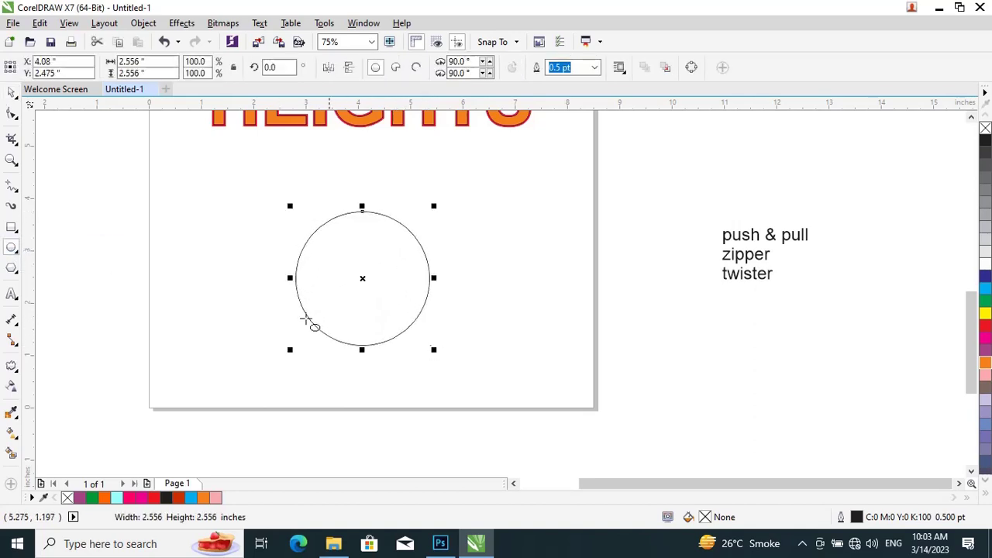
left_click(11, 94)
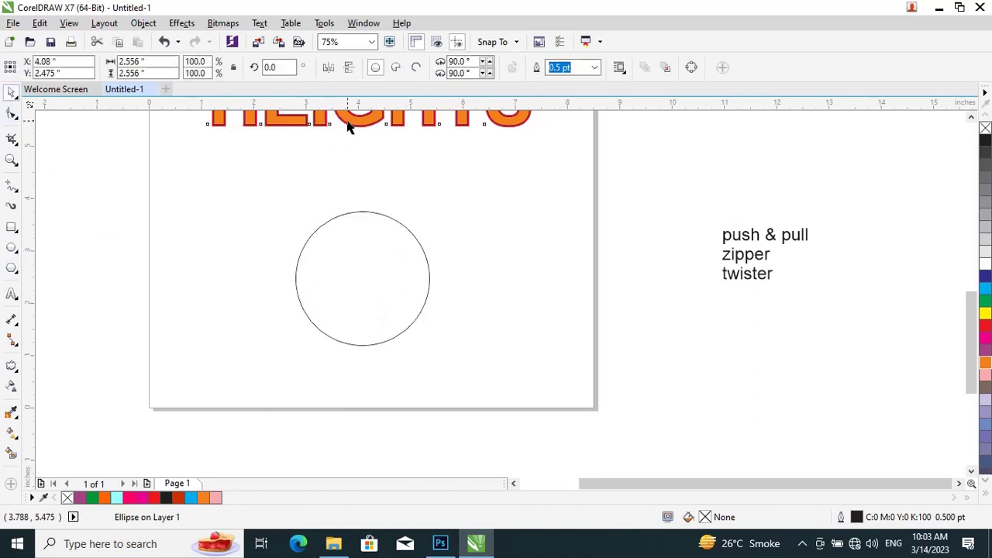
- Move the HEIGHTS text to the page's lower right edge and centre the circle on the page
left_click_drag(348, 121, 712, 404)
left_click(296, 273)
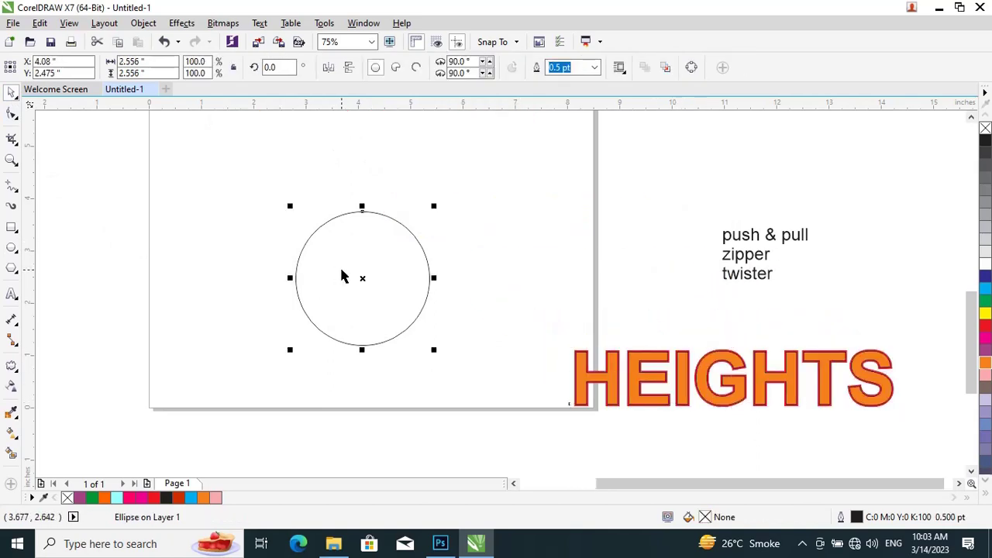
key("p")
scroll(342, 275, "down", 2)
scroll(362, 241, "up", 2)
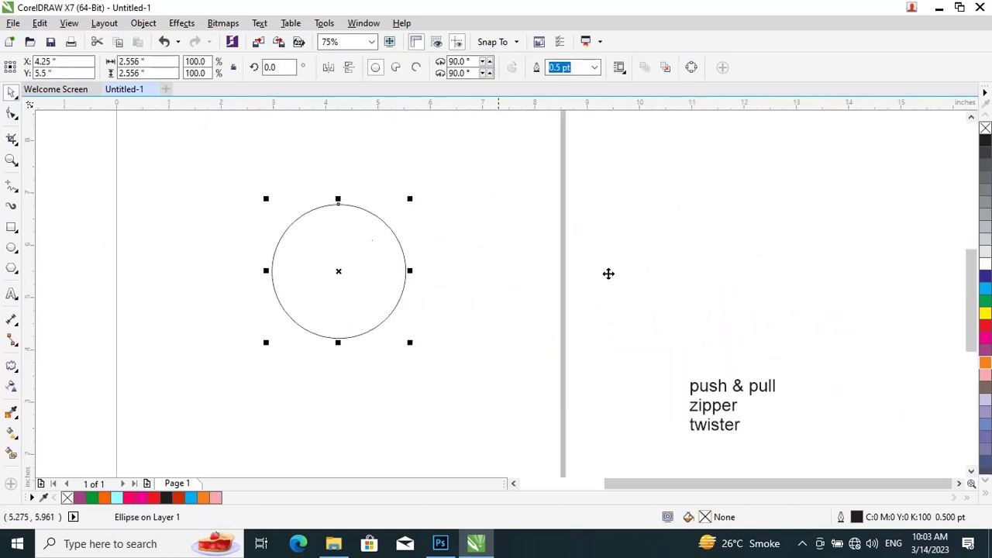
- Fill the circle green and activate the Distort tool on it
left_click(985, 301)
left_click(551, 264)
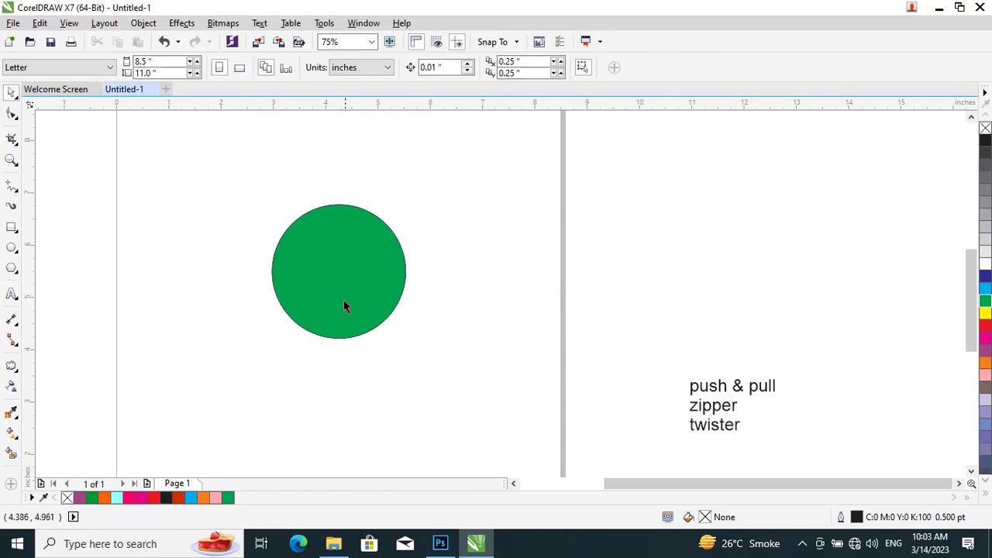
left_click(333, 307)
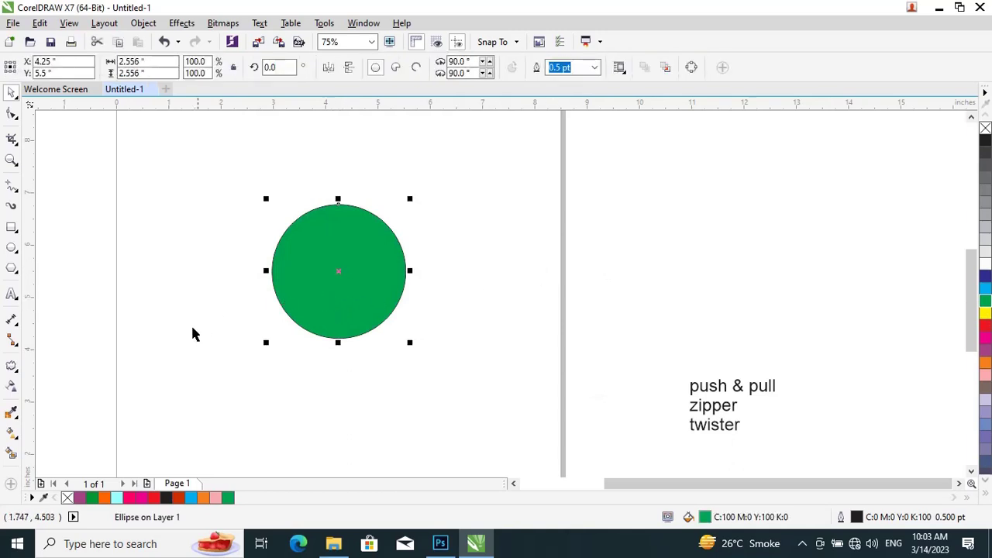
left_click(12, 369)
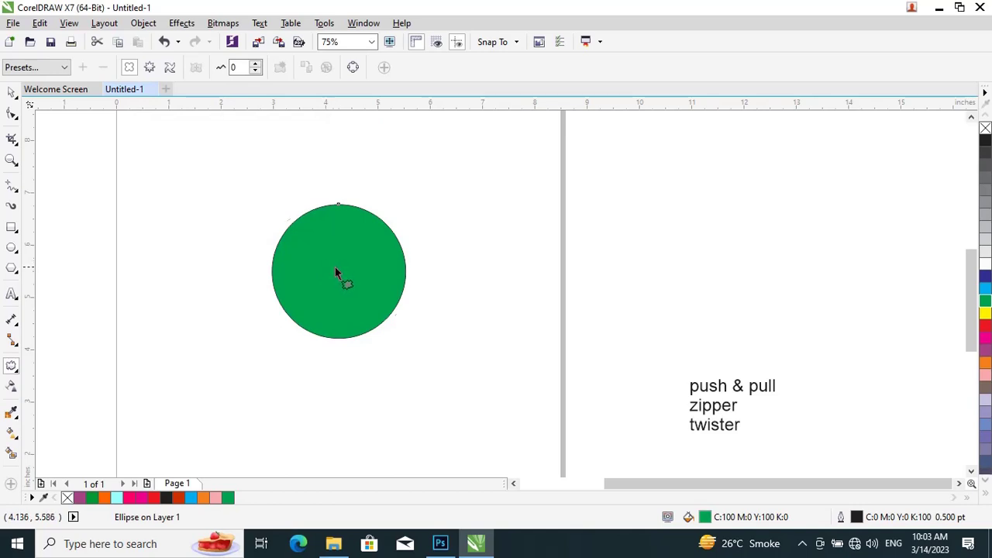
- Try a push and pull distortion of about -61 from the circle's centre and undo it
left_click_drag(338, 271, 292, 271)
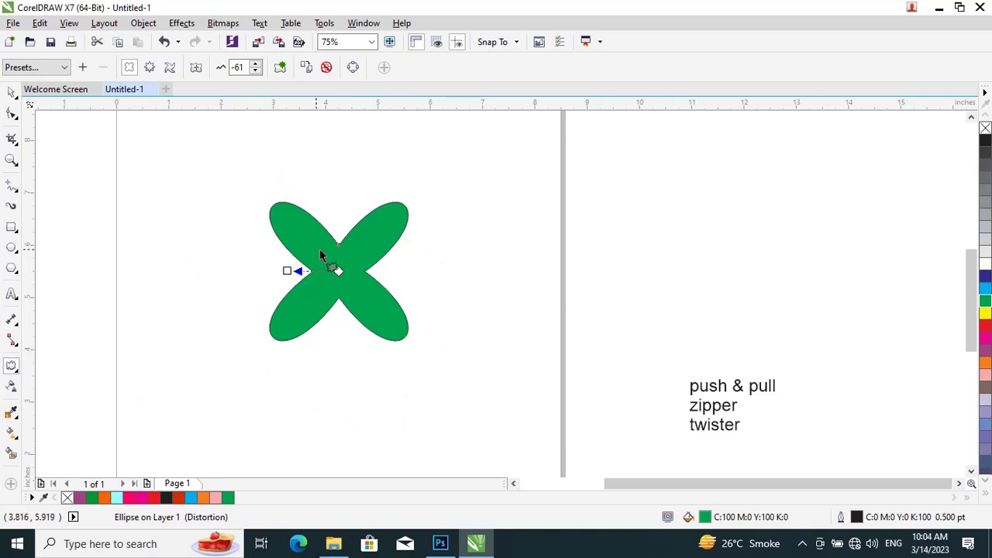
key("ctrl+z")
- Distort the green circle into a four-pointed star with push and pull, place it off the page above the text list, and deselect it
left_click_drag(333, 269, 743, 225)
left_click(12, 92)
left_click(274, 279)
- Draw a three-sided polygon about 3.93 by 3.41 inches in the middle of the page
left_click(16, 251)
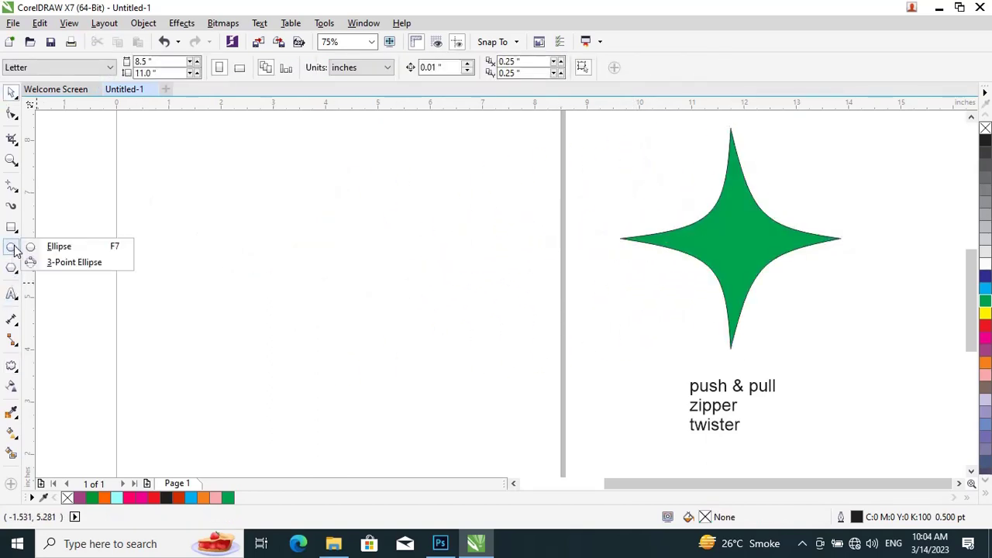
left_click(17, 273)
left_click(62, 267)
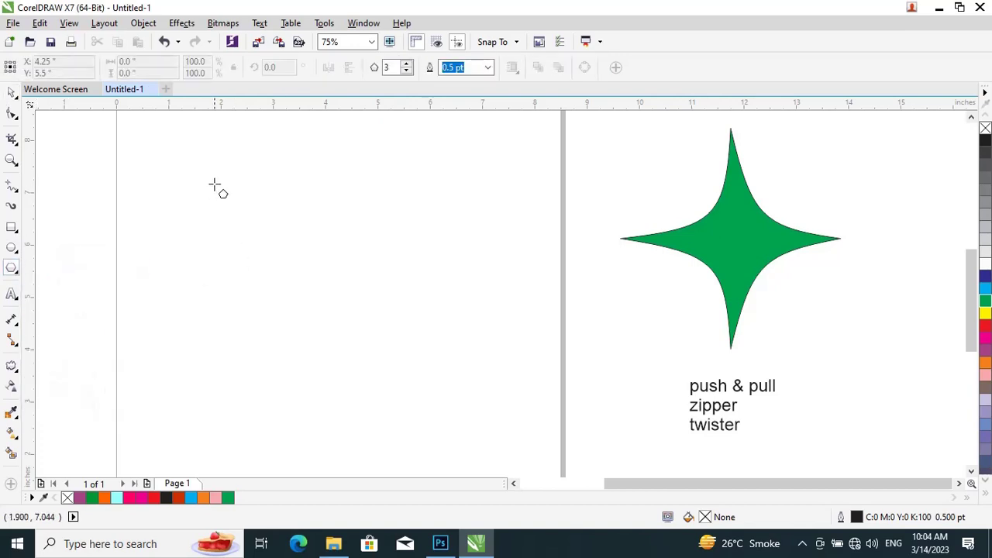
left_click_drag(229, 185, 416, 419)
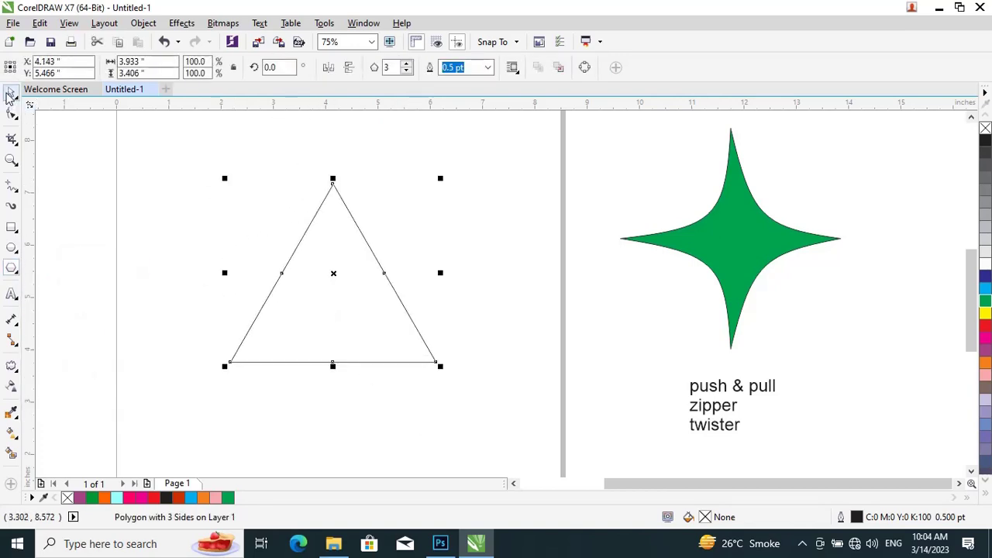
left_click(11, 93)
- Increase the polygon's number of sides to 32
left_click(407, 65)
left_click(407, 64)
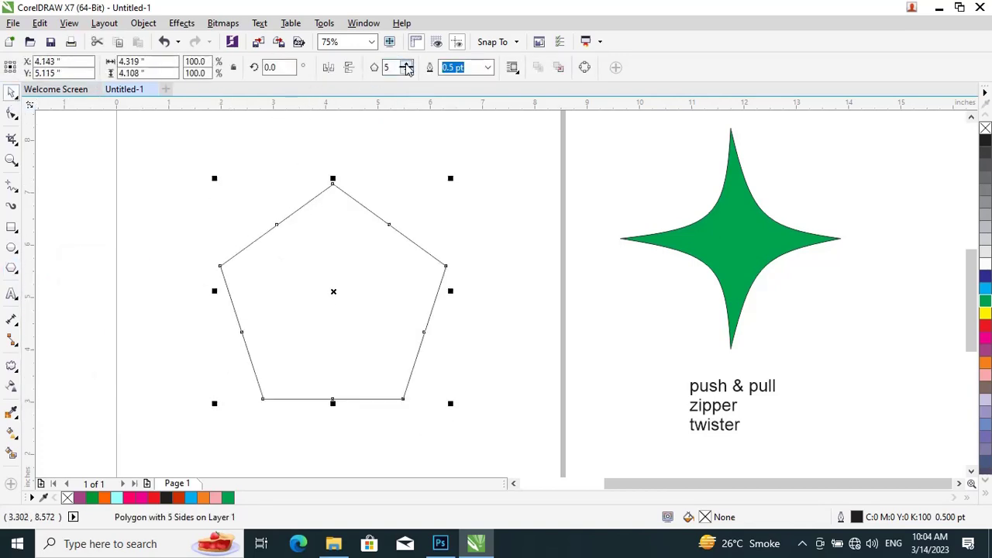
left_click(407, 65)
left_click(408, 64)
left_click(407, 65)
left_click(407, 64)
left_click(407, 64)
left_click(407, 64)
left_click(407, 64)
left_click(407, 65)
left_click(407, 64)
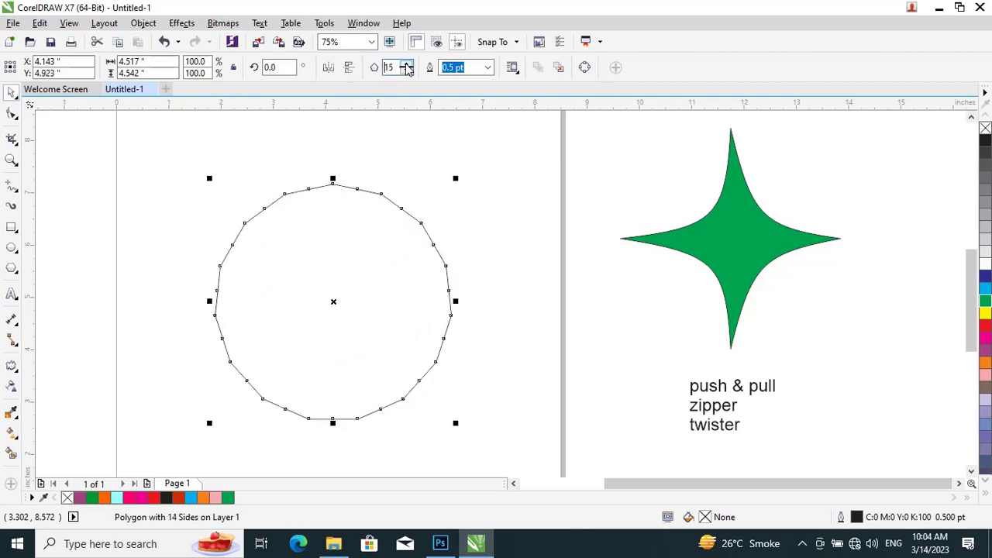
left_click(407, 64)
left_click(408, 64)
left_click(408, 64)
left_click(407, 64)
left_click(407, 64)
left_click(407, 64)
left_click(407, 64)
left_click(407, 64)
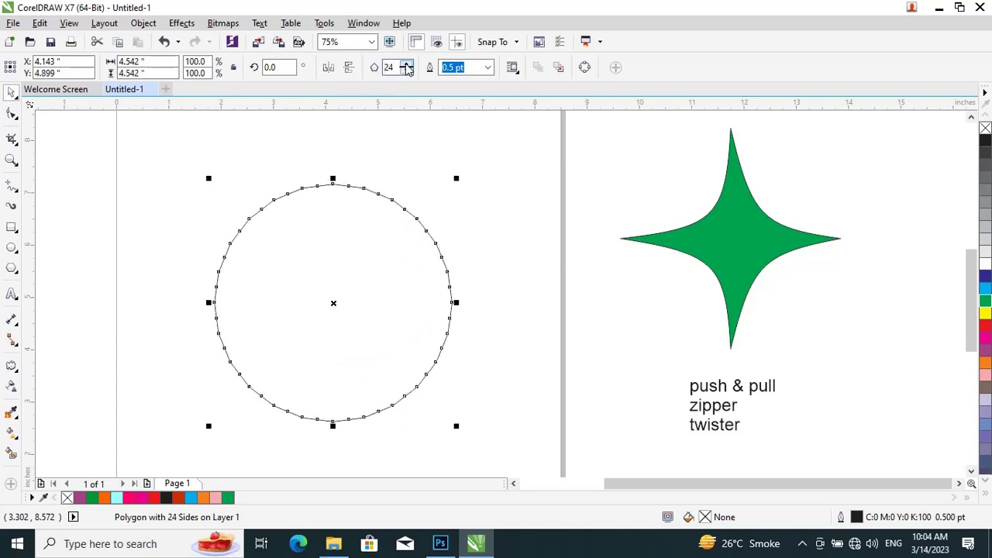
left_click(407, 64)
left_click(407, 64)
left_click(407, 64)
left_click(407, 64)
left_click(407, 65)
left_click(407, 64)
left_click(407, 64)
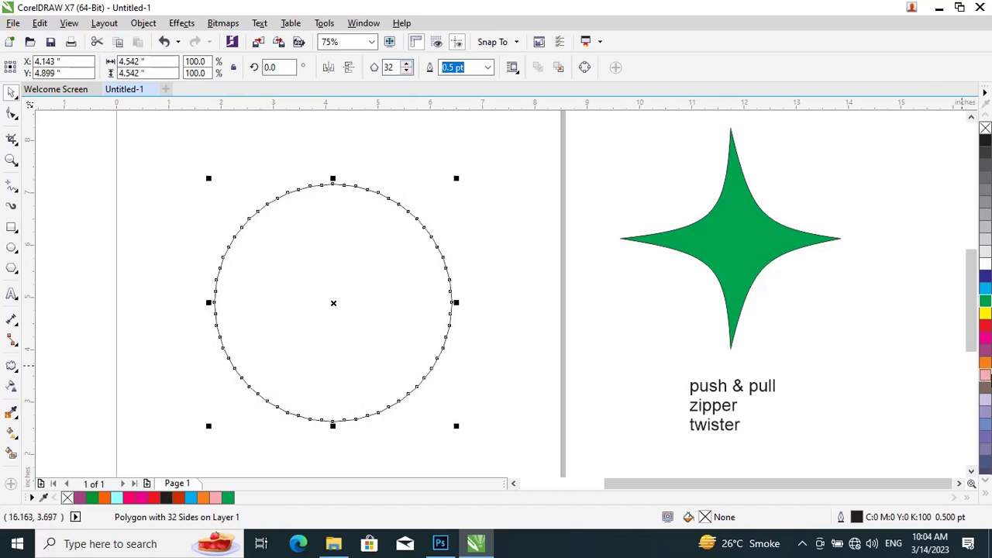
- Fill the polygon red and set its number of sides to 5
left_click(985, 324)
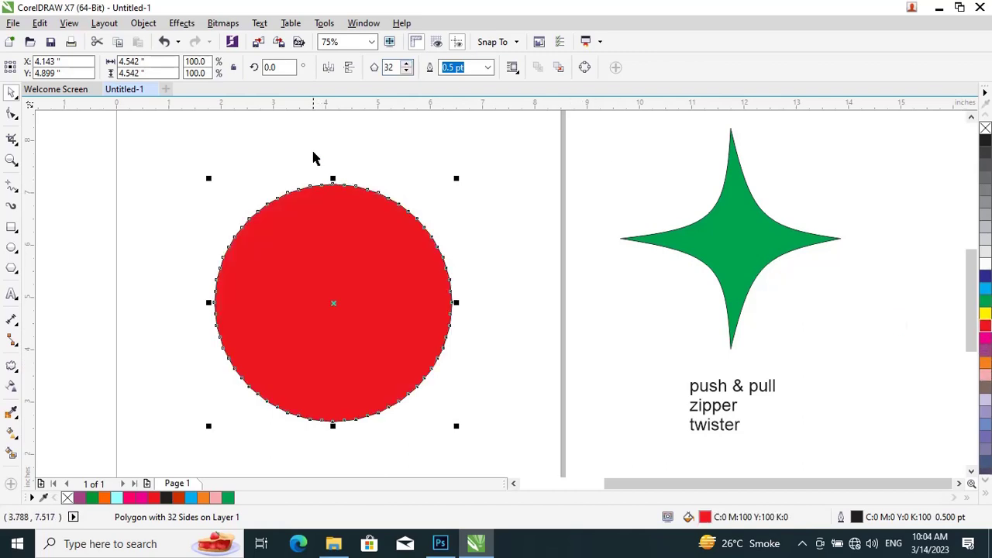
double_click(394, 69)
type("5")
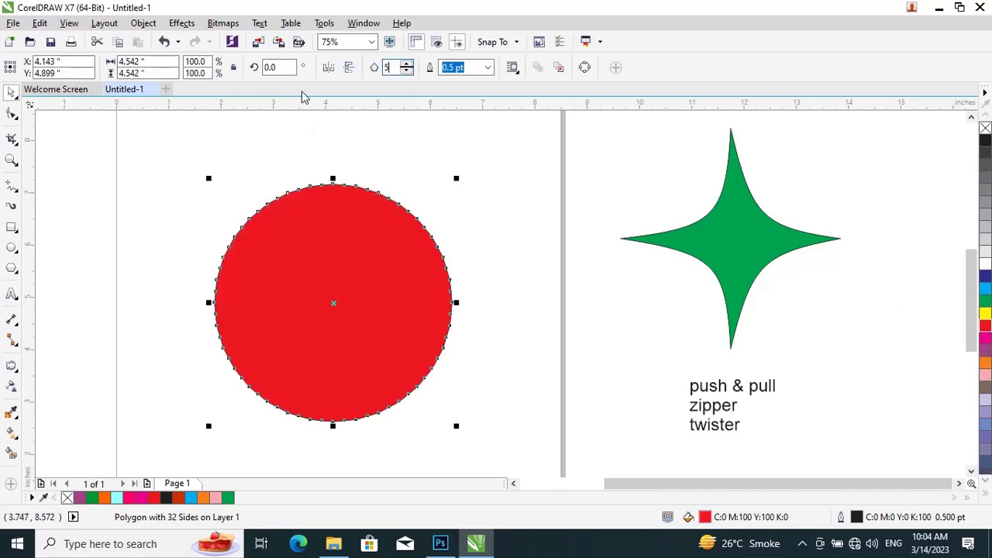
key("Return")
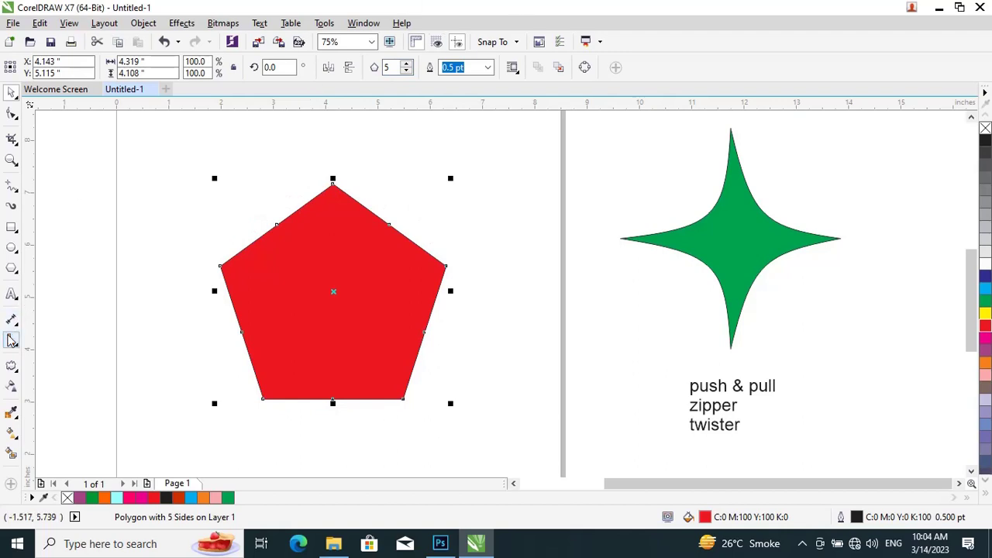
- Apply a push and pull distortion of about -41 from the red pentagon's centre to form a flower, and deselect it
left_click(14, 366)
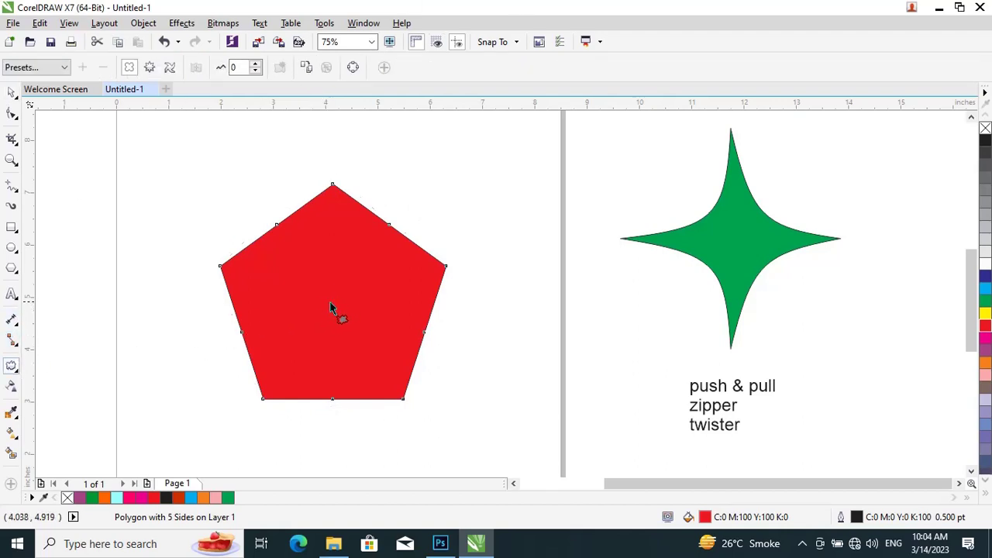
left_click_drag(335, 309, 307, 314)
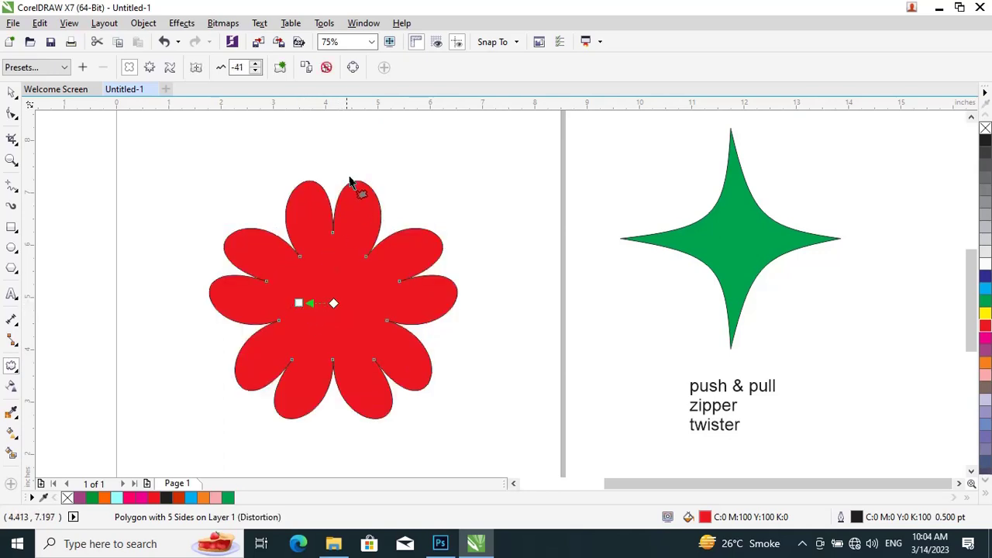
left_click(10, 93)
left_click(100, 165)
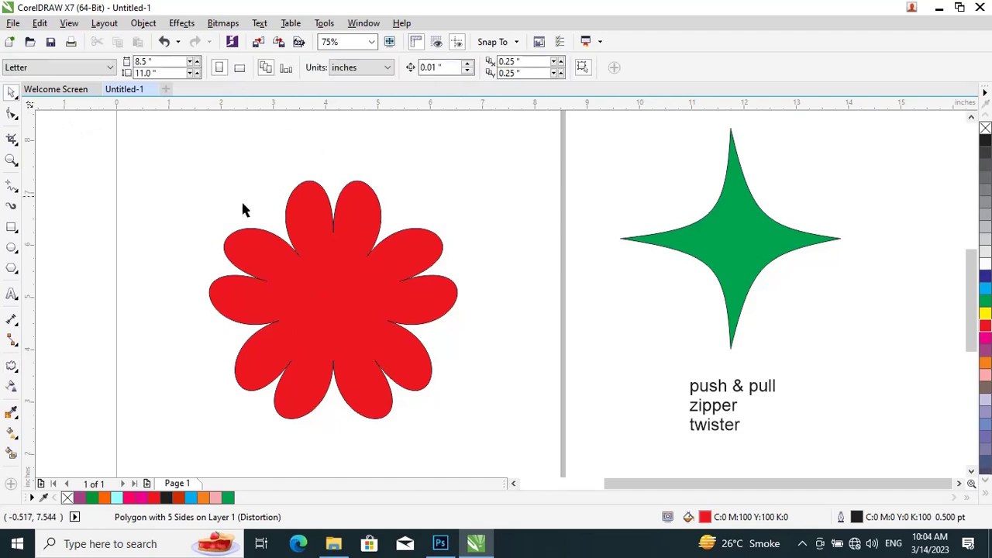
- Increase the number of sides of the distorted red flower to 14
left_click(303, 223)
left_click(408, 65)
left_click(407, 65)
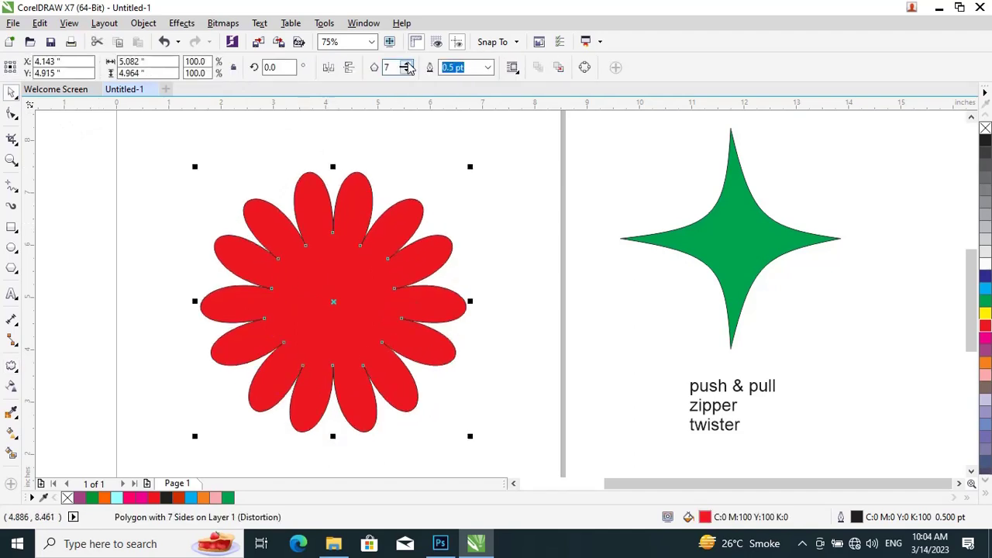
left_click(408, 65)
left_click(408, 65)
left_click(408, 65)
left_click(407, 65)
left_click(408, 65)
left_click(407, 65)
left_click(408, 65)
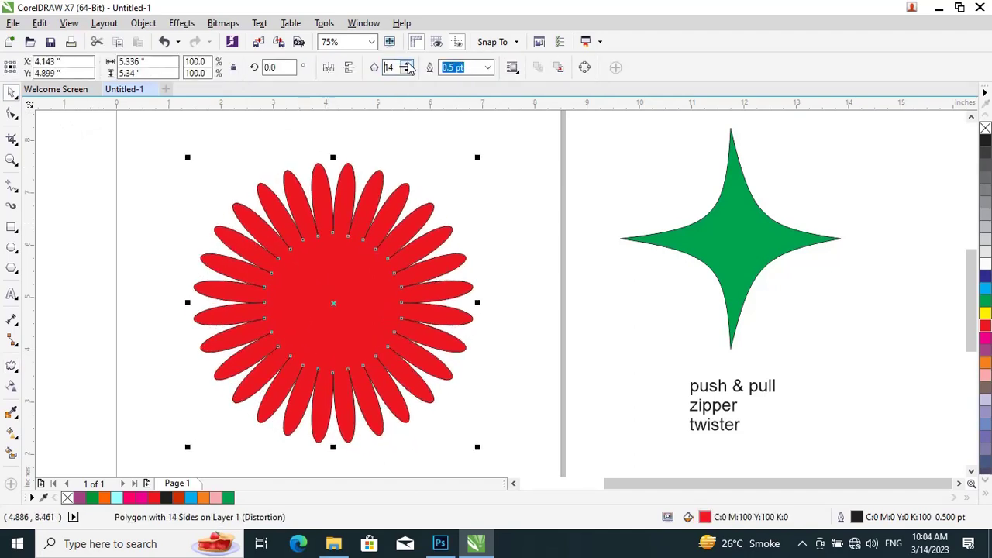
scroll(520, 336, "down", 1)
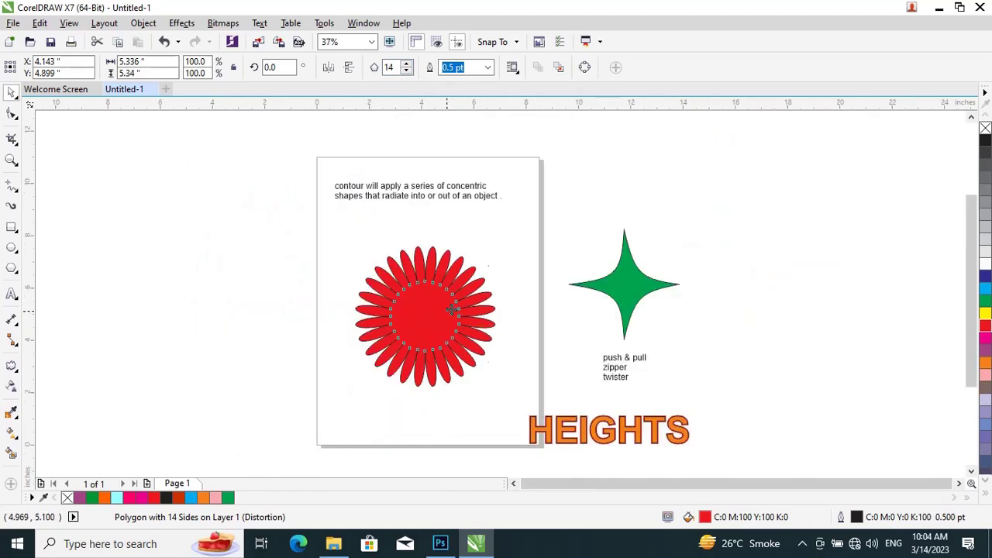
- Move the red flower off the page to the right of the green star and deselect it
left_click_drag(425, 317, 759, 278)
key("Escape")
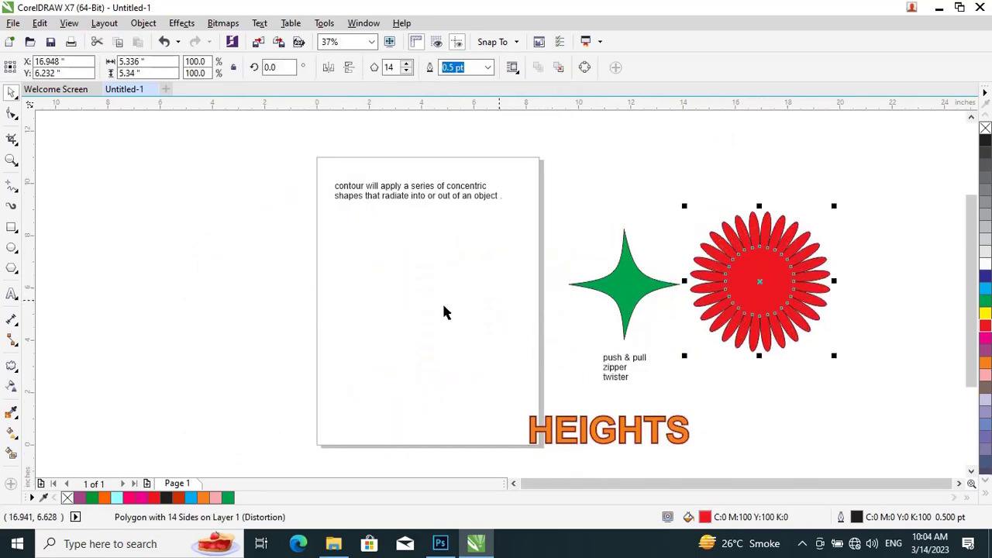
left_click(185, 330)
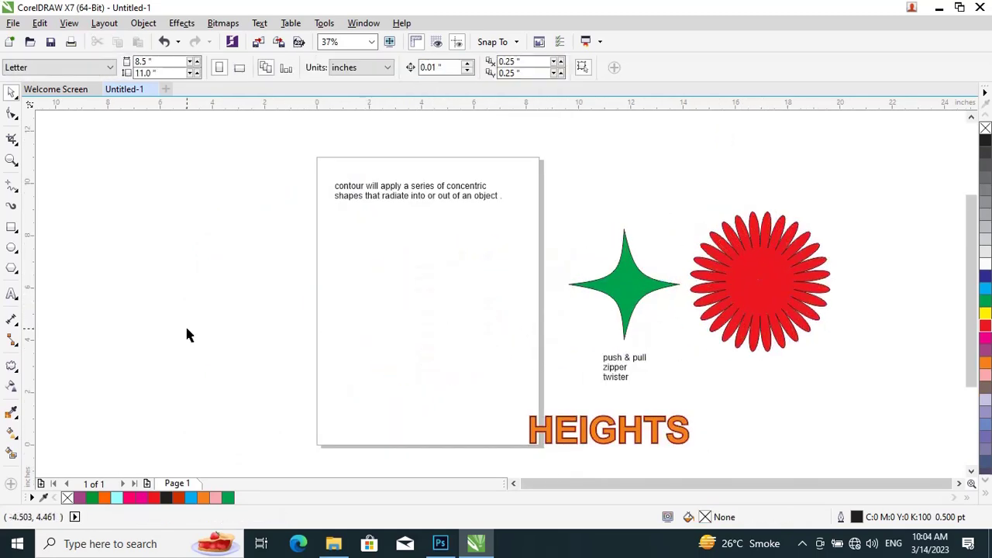
- Add the letter S as artistic text in the middle of the page
left_click(11, 294)
left_click(392, 292)
scroll(409, 292, "up", 1)
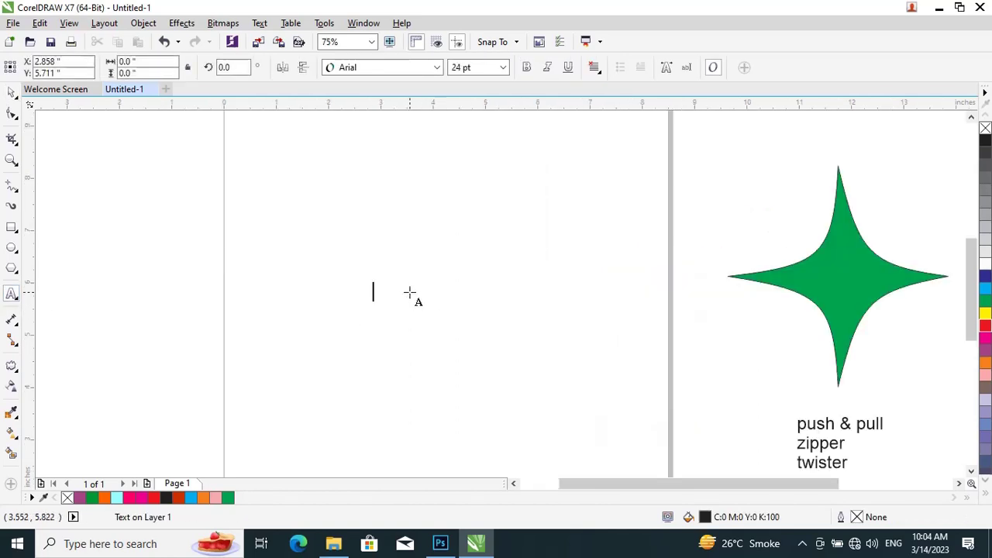
type("S")
left_click(11, 92)
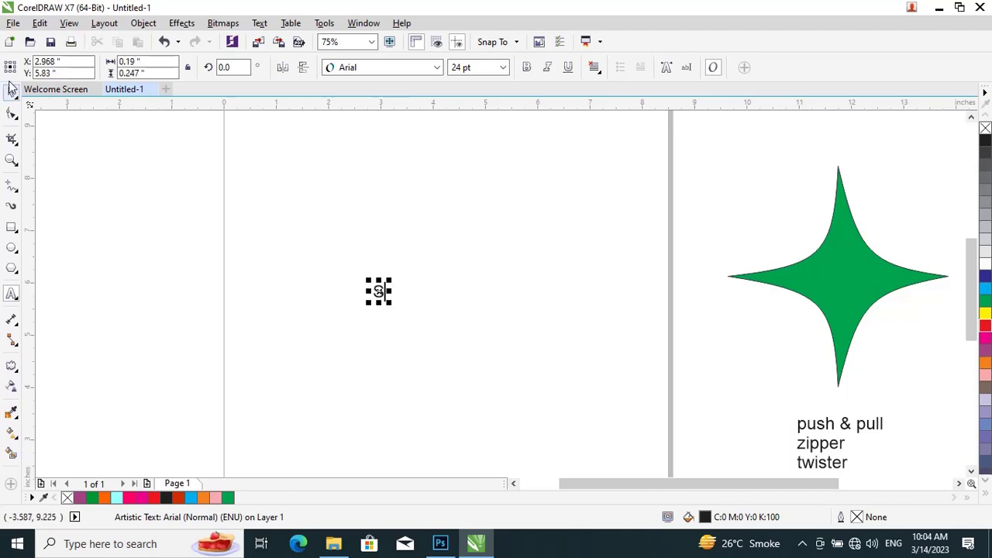
- Make the letter S bold, enlarge it to about 341 pt and fill it red
left_click(526, 67)
left_click_drag(389, 302, 535, 392)
left_click(986, 330)
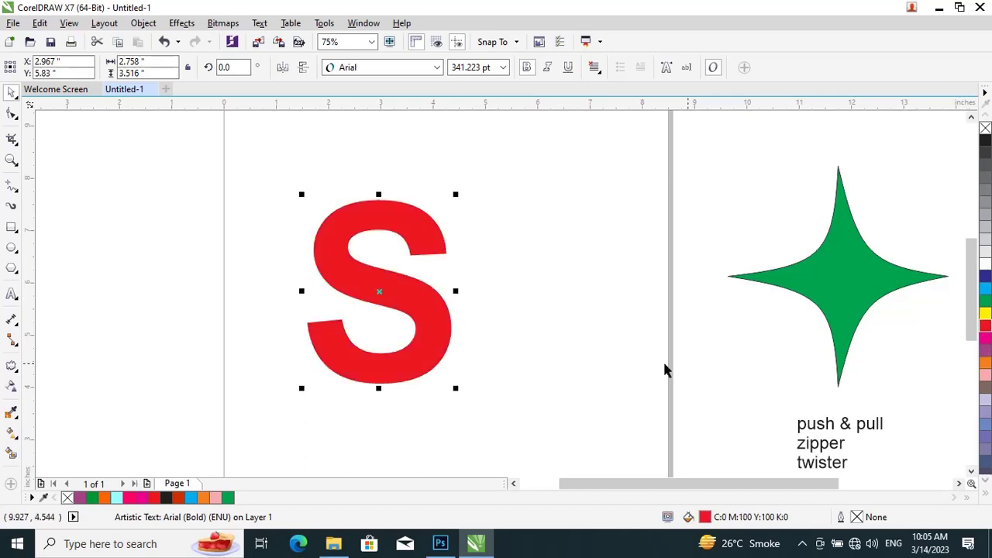
- Apply a push and pull distortion of about 19 from the middle of the red S
left_click(416, 320)
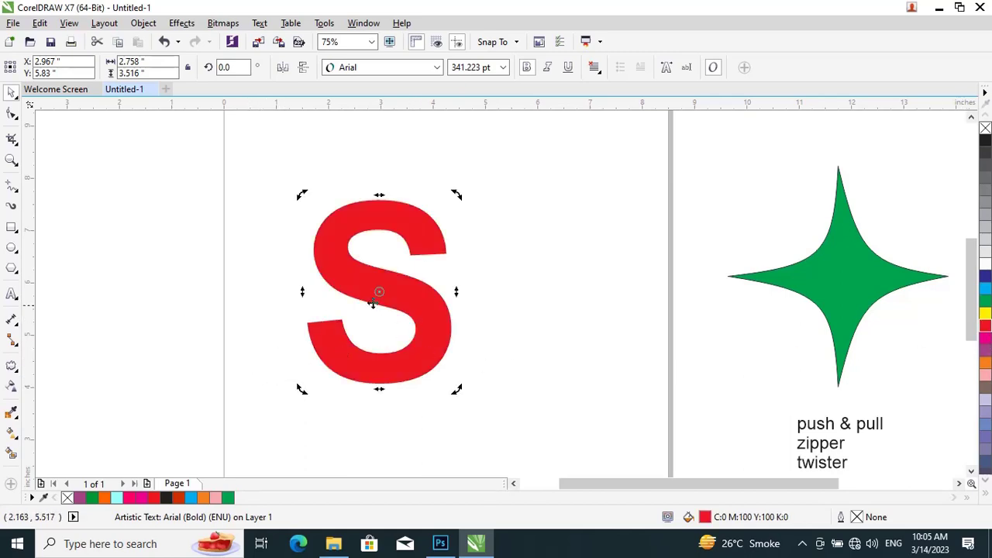
key("Escape")
left_click(424, 311)
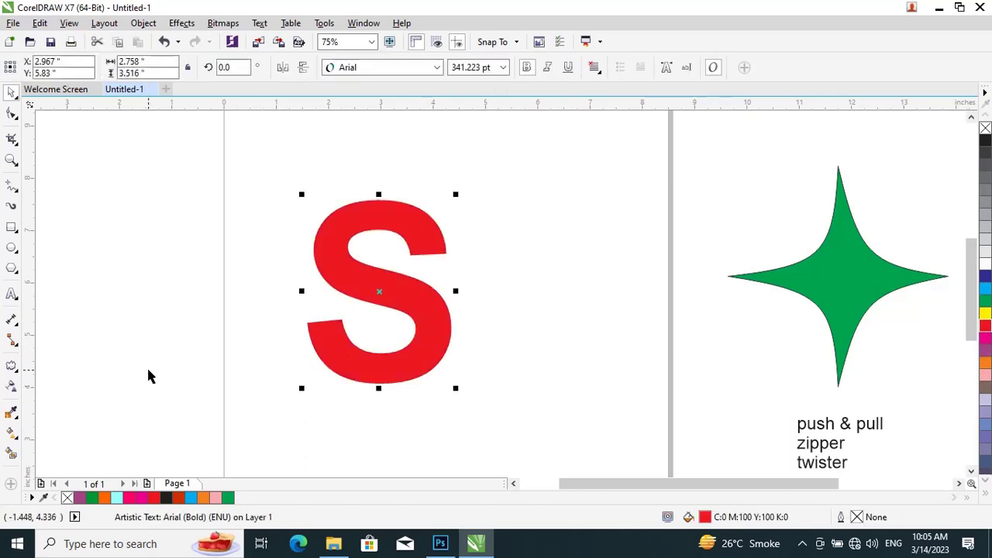
left_click(12, 366)
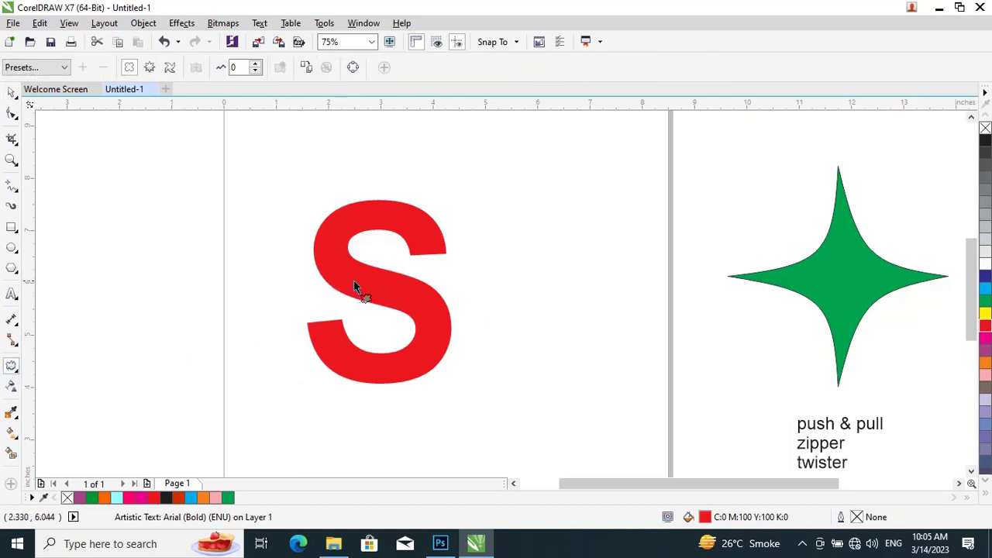
left_click_drag(358, 290, 373, 287)
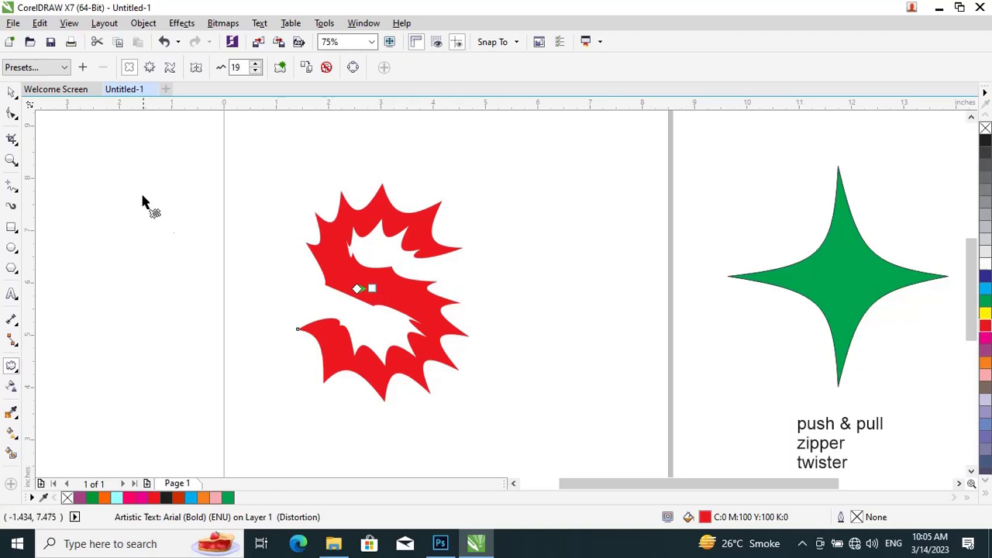
- Move the distorted red S over the page's left edge and deselect it
left_click(12, 92)
key("Escape")
left_click_drag(335, 265, 149, 264)
left_click(395, 270)
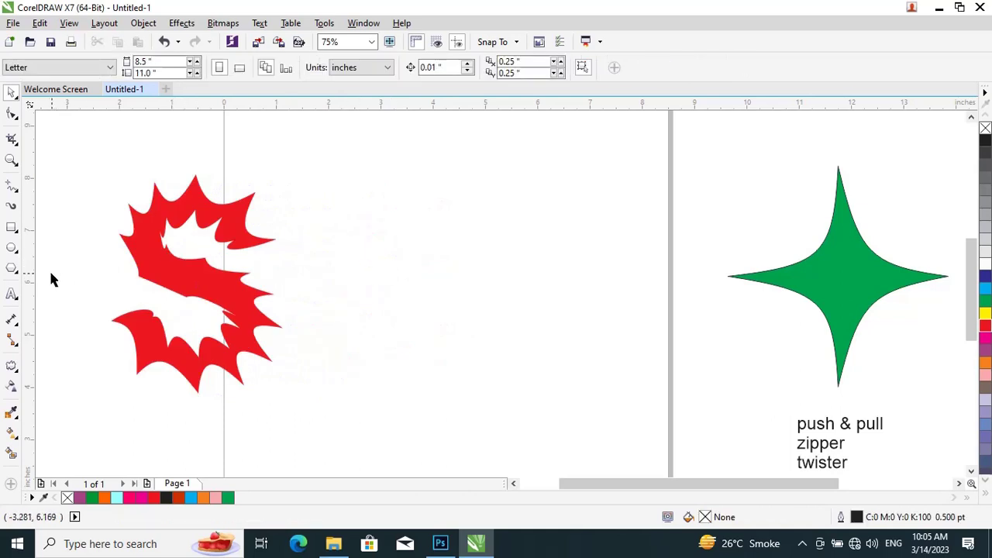
- Draw a circle about 3.97 inches in diameter on the page, shift it slightly up and left, and deselect it
left_click(17, 250)
left_click(58, 247)
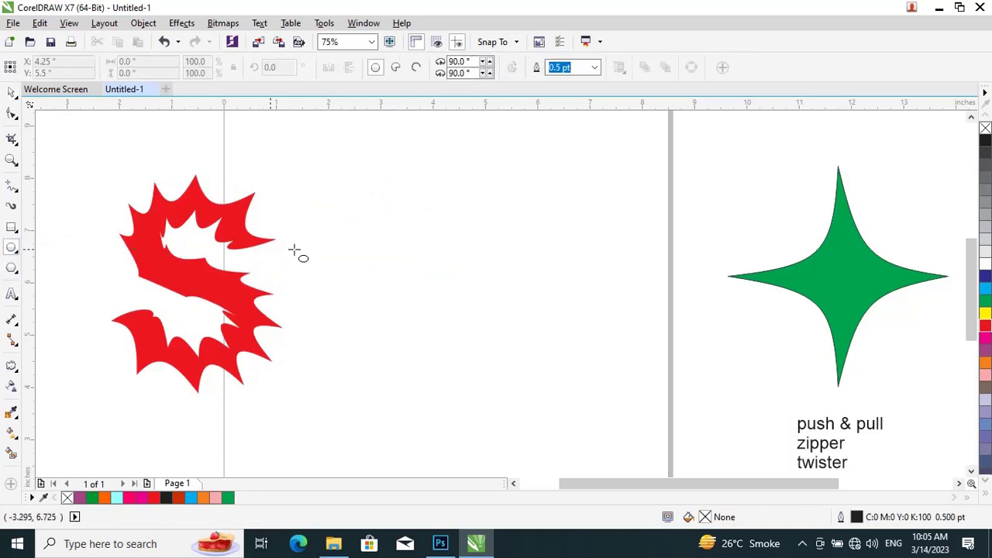
left_click_drag(387, 209, 594, 416)
left_click(9, 93)
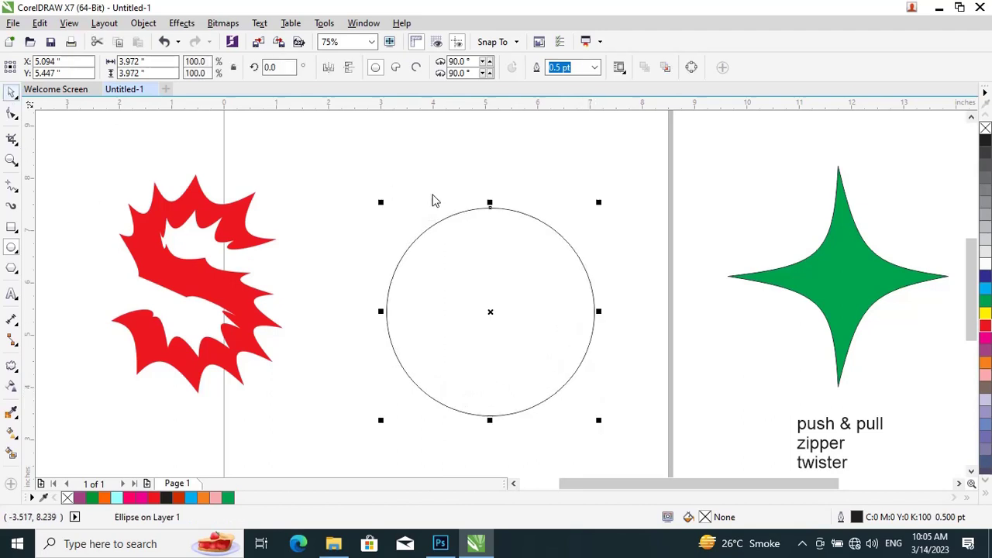
left_click(434, 199)
left_click_drag(504, 310, 493, 289)
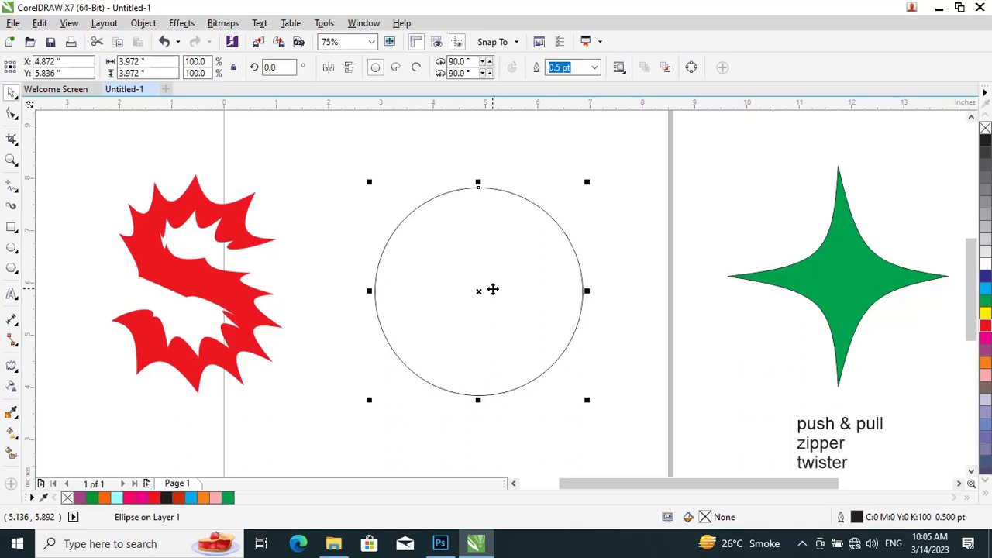
left_click(625, 177)
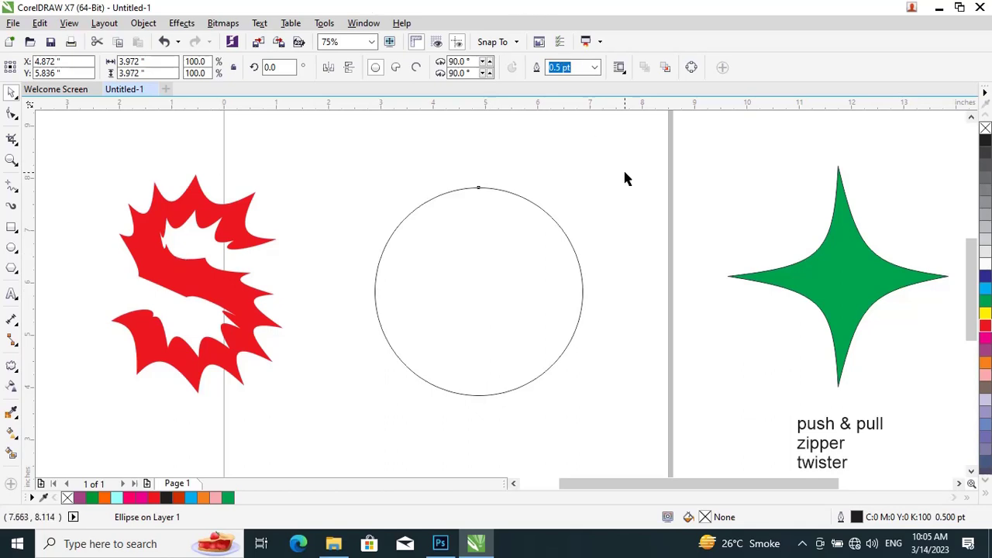
- Fill the new circle with magenta
left_click(525, 303)
left_click(985, 339)
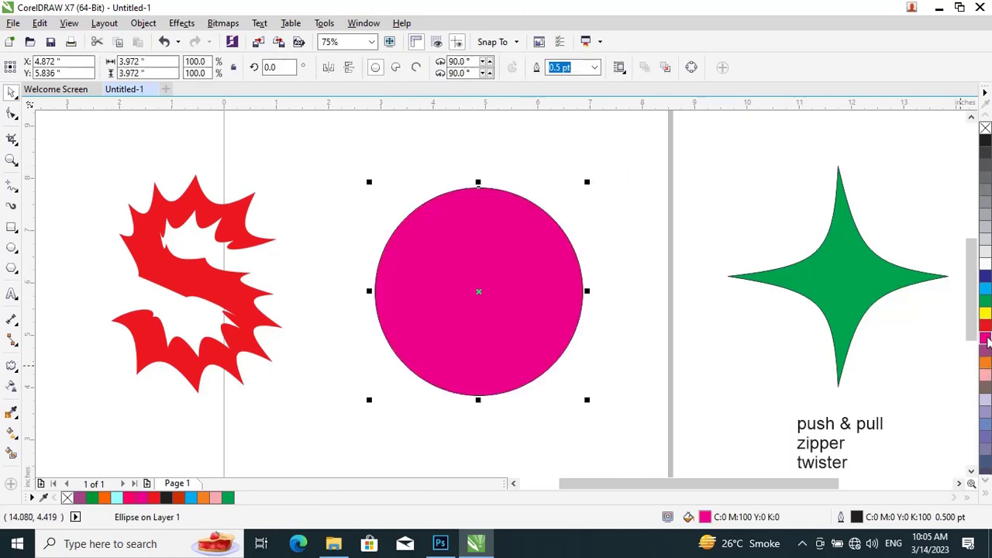
left_click(666, 225)
- Apply a zipper distortion to the magenta circle from its centre, with amplitude about 57 and frequency about 5
left_click(490, 277)
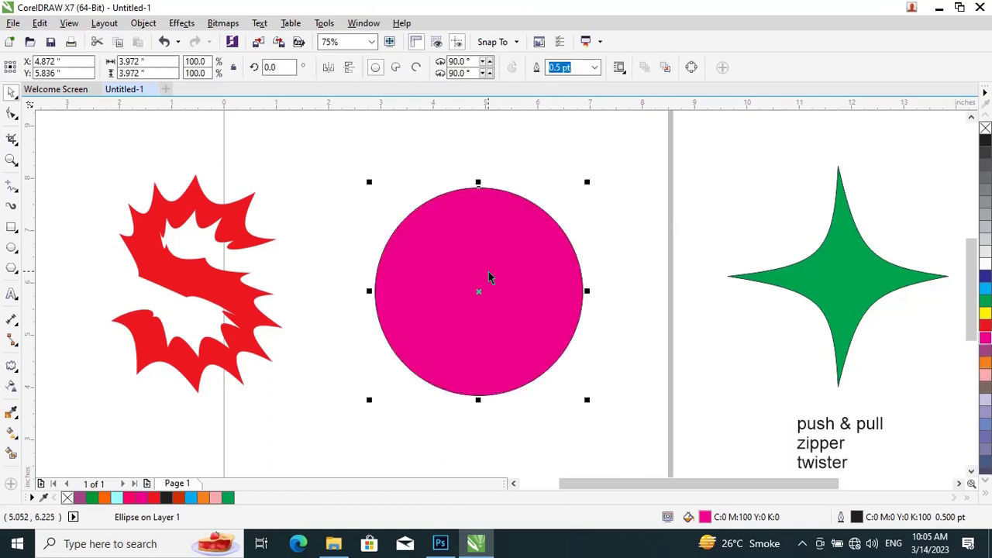
left_click(11, 369)
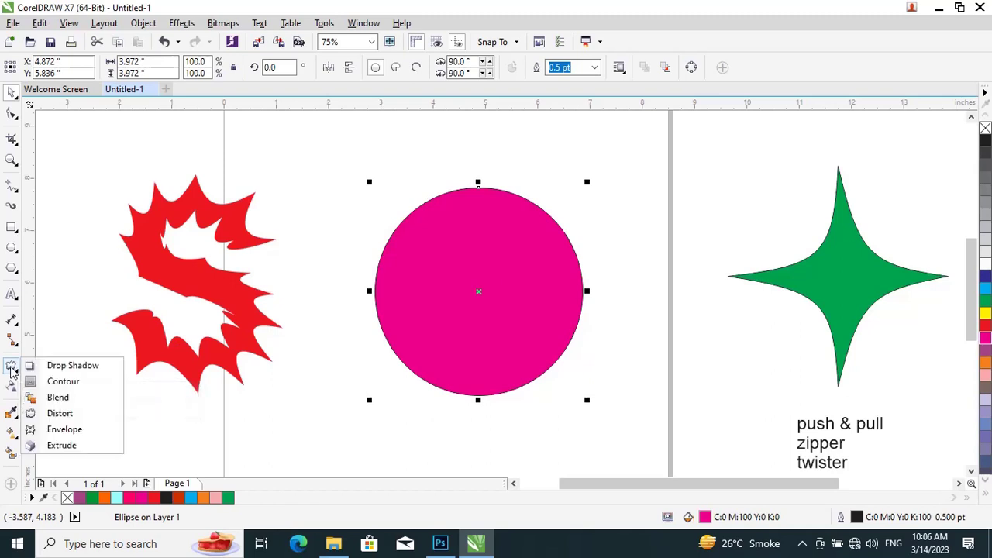
left_click(62, 412)
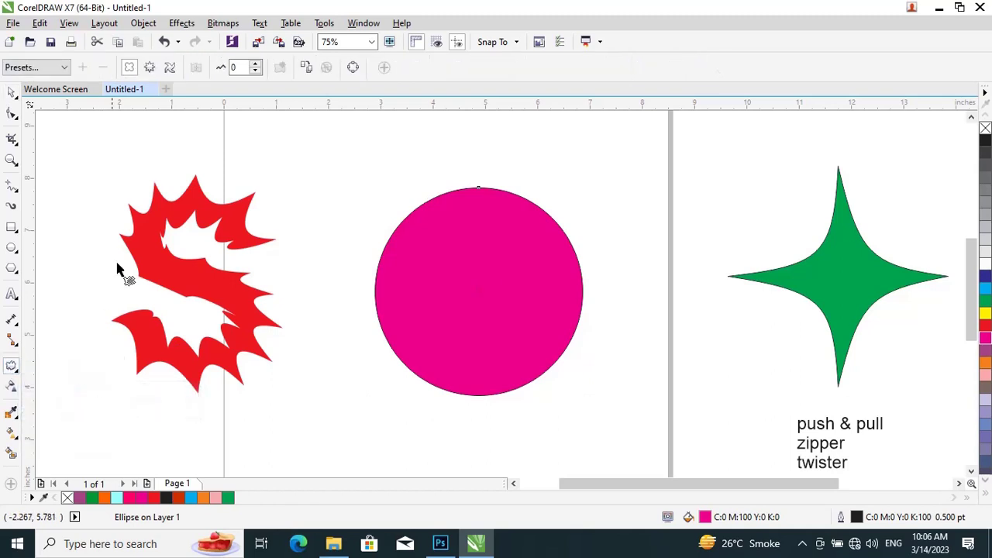
left_click(149, 69)
left_click_drag(492, 295, 383, 292)
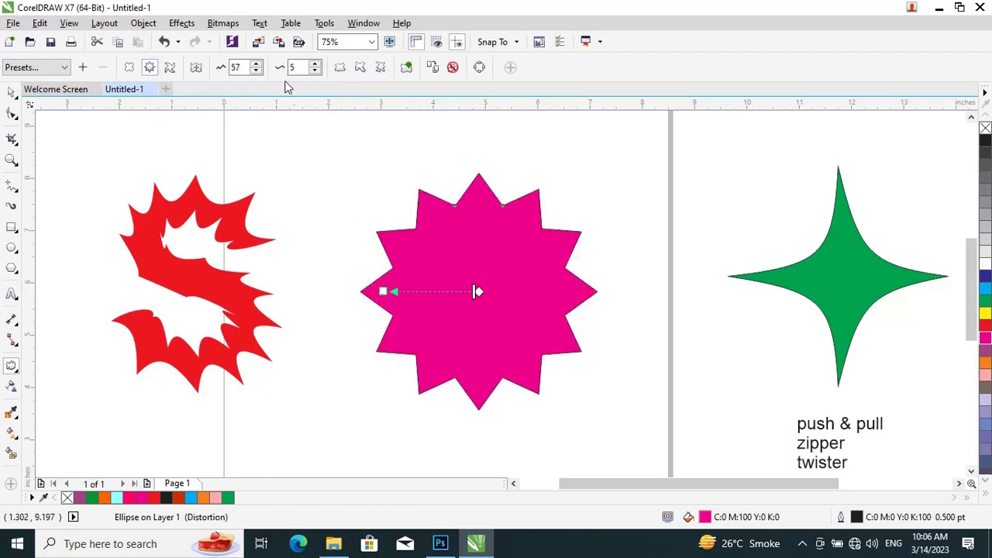
- Increase the zipper frequency of the magenta circle to 16
left_click(315, 64)
left_click(315, 64)
left_click(314, 65)
left_click(314, 65)
left_click(314, 65)
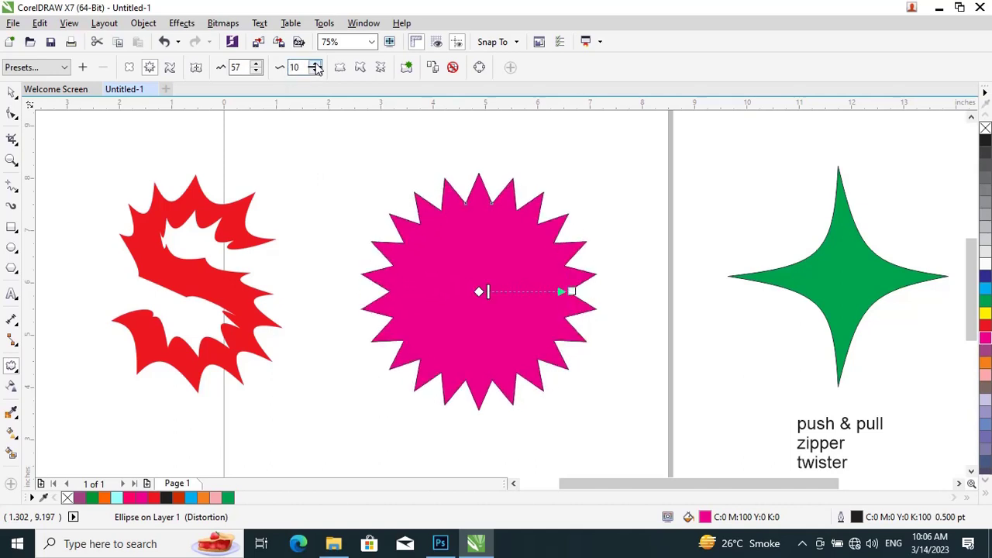
left_click(314, 64)
left_click(314, 64)
left_click(314, 64)
left_click(315, 64)
left_click(315, 65)
left_click(315, 64)
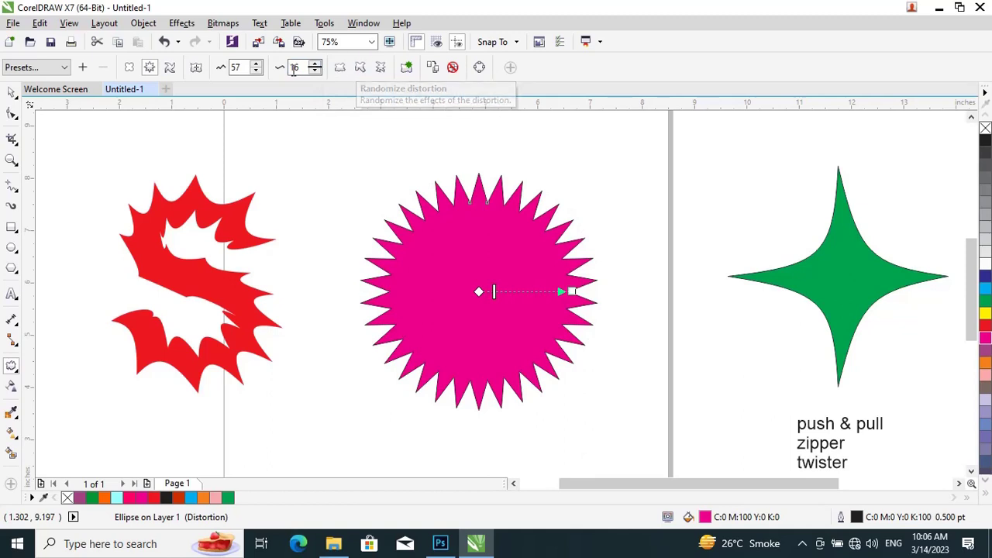
- Reduce the zipper amplitude of the magenta circle to 25
left_click(256, 71)
left_click(256, 71)
left_click(257, 71)
left_click(257, 70)
left_click(256, 71)
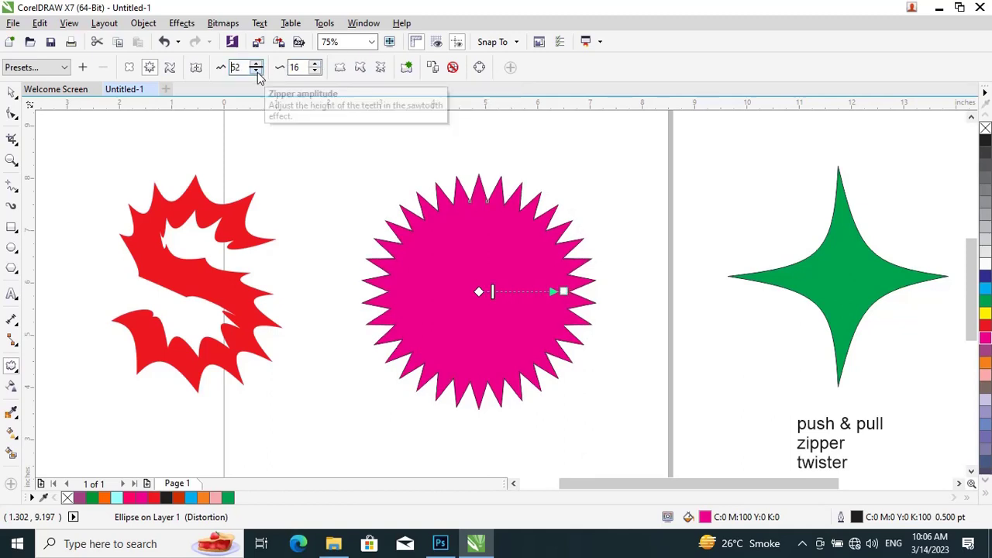
double_click(257, 71)
double_click(257, 71)
left_click(257, 71)
double_click(256, 71)
left_click(257, 70)
left_click(257, 71)
double_click(257, 71)
left_click(257, 70)
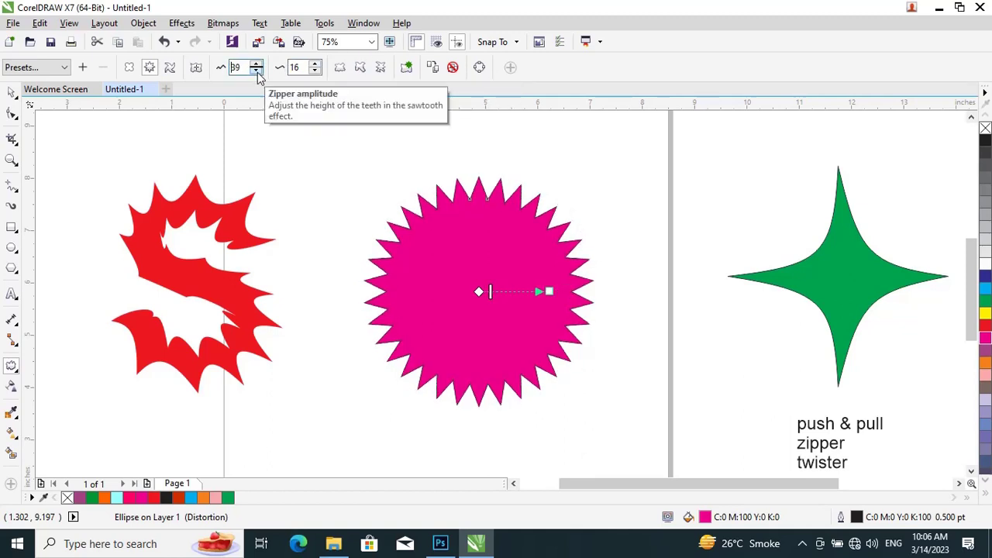
double_click(257, 71)
left_click(257, 71)
double_click(257, 71)
left_click(257, 71)
double_click(257, 71)
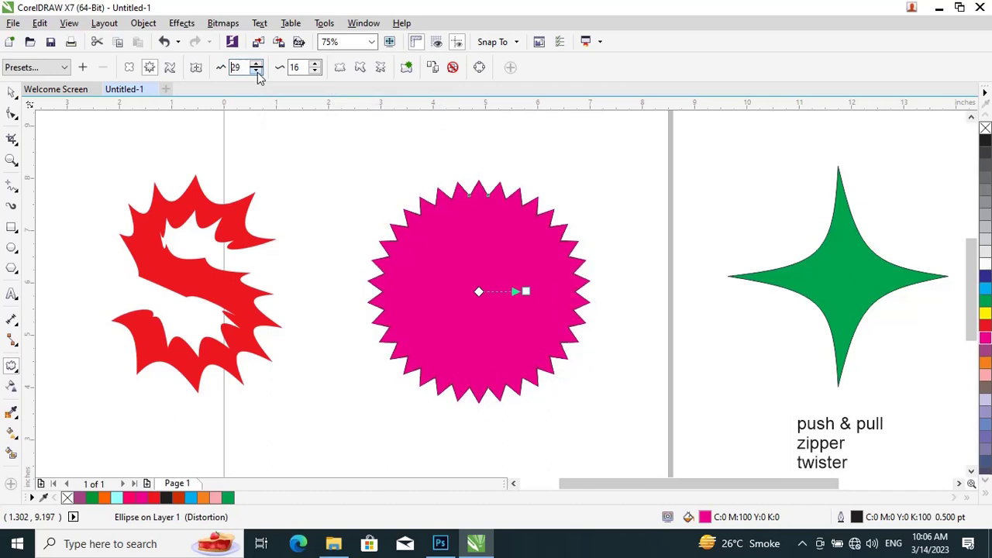
double_click(257, 71)
left_click(257, 70)
double_click(257, 71)
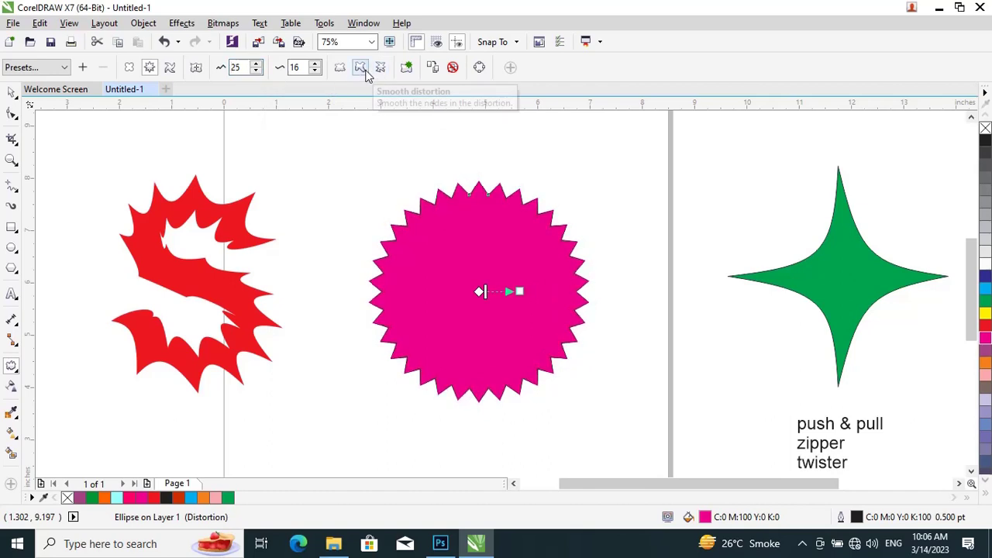
- Smooth the zipper distortion on the magenta circle and deselect it
left_click(366, 70)
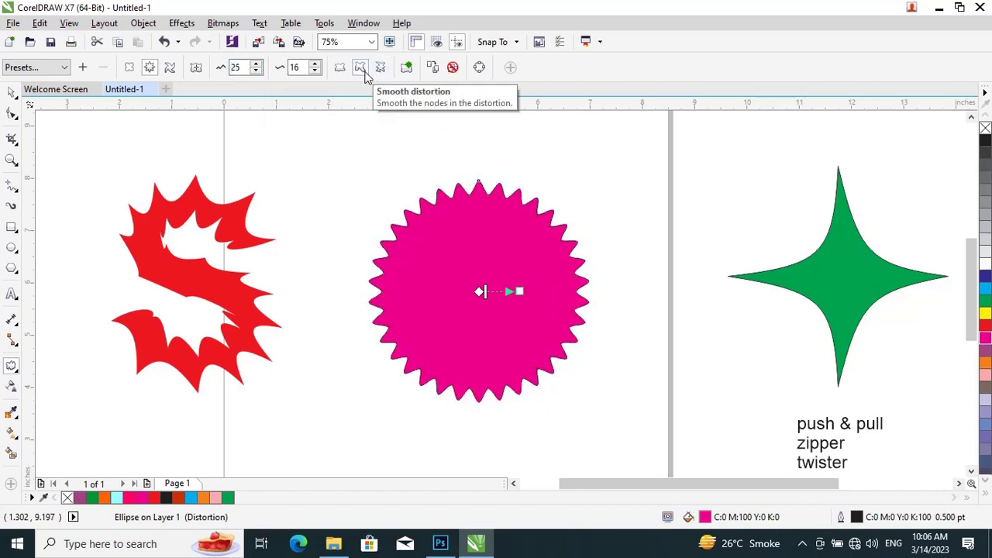
left_click(11, 92)
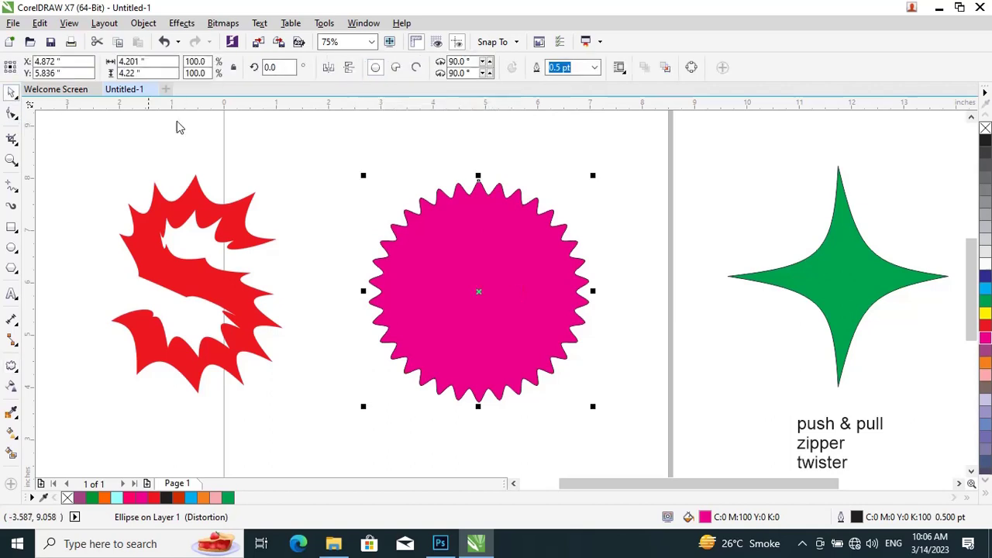
left_click(177, 126)
- Move the magenta zipper shape off the page's left side and place the red S above it
scroll(490, 228, "down", 2)
left_click_drag(506, 261, 262, 319)
left_click(417, 287)
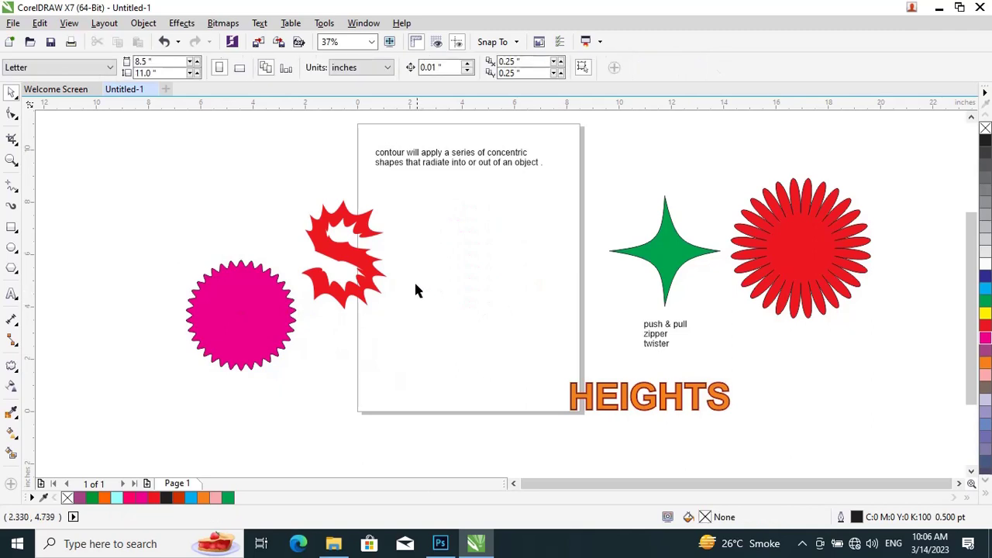
left_click_drag(357, 256, 277, 194)
left_click(477, 277)
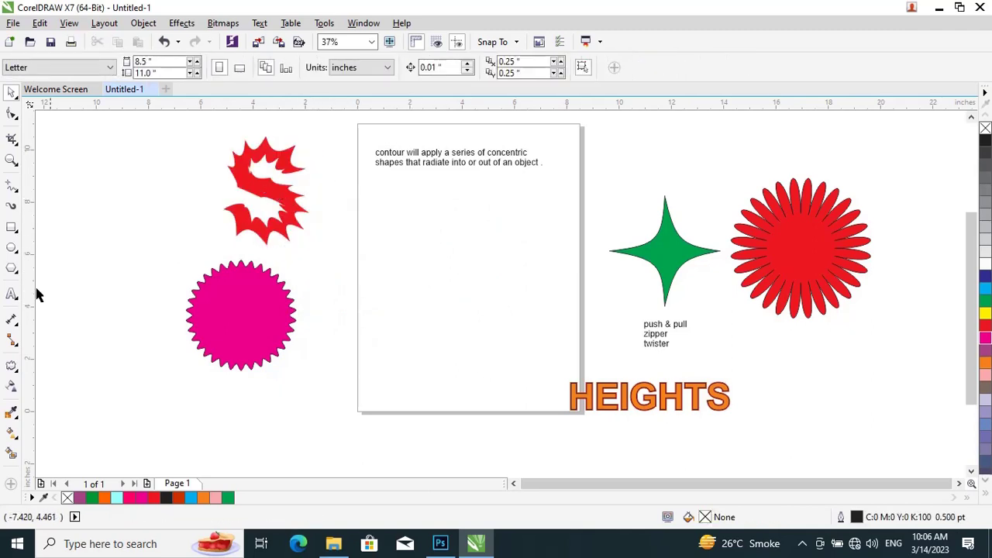
- Add the letter K as artistic text in the middle of the page and select it as an object
left_click(12, 293)
left_click(425, 279)
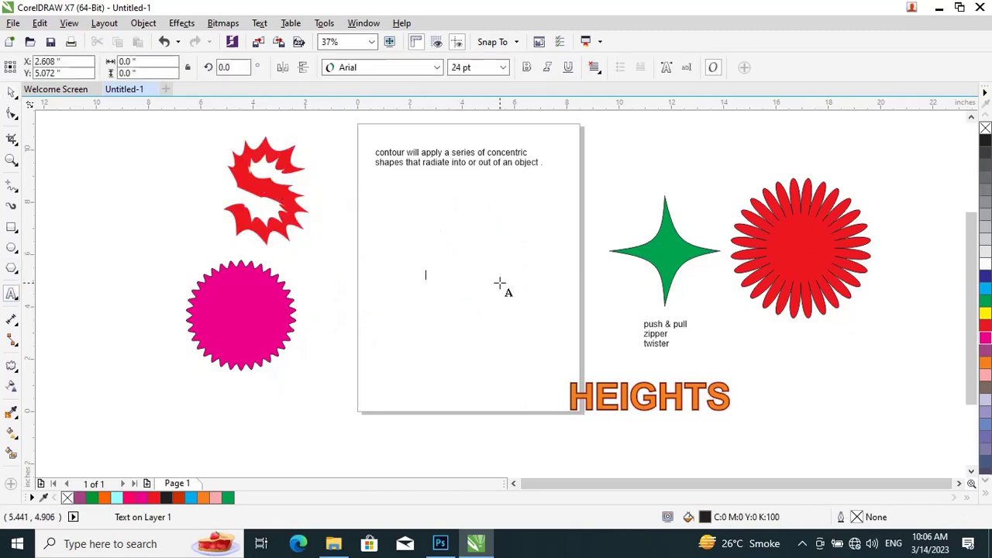
type("K")
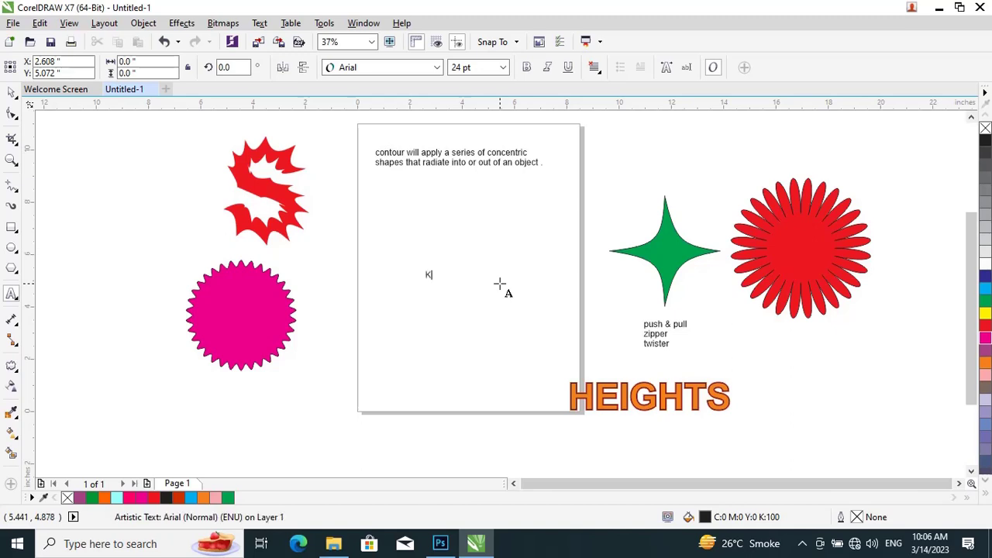
key("Escape")
left_click(14, 92)
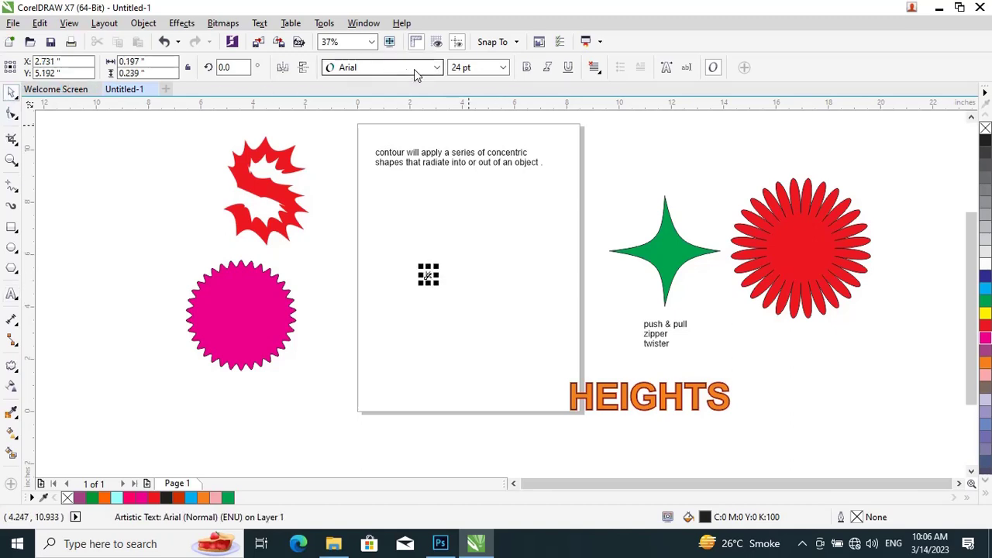
- Make the letter K bold, fill it green and enlarge it to about 404 pt
left_click(527, 67)
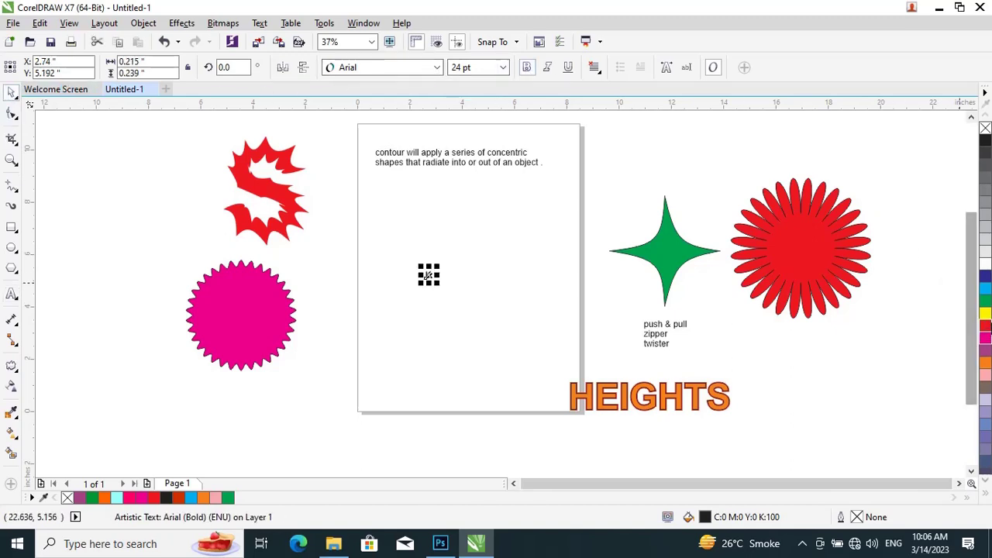
left_click(985, 301)
mouse_move(437, 283)
left_mouse_down()
mouse_move(503, 334)
mouse_move(449, 295)
left_mouse_up()
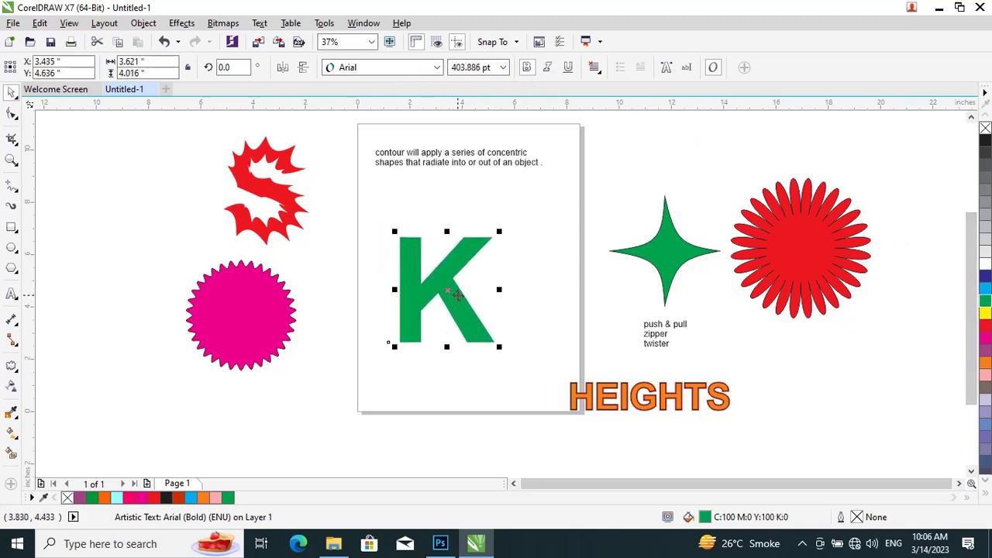
- Apply a zipper distortion to the green letter K and move it off the page, below the red flower shape
scroll(450, 294, "up", 2)
left_click(10, 364)
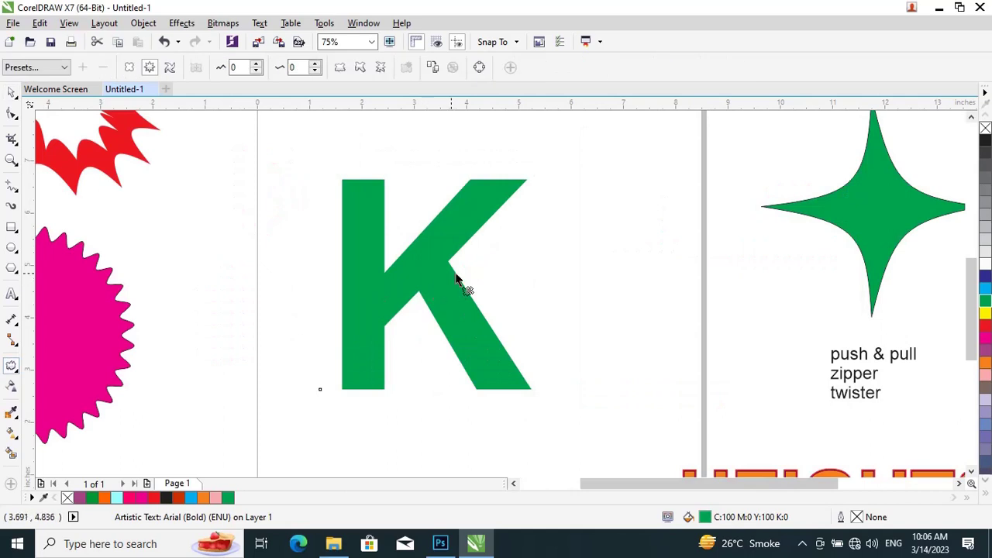
mouse_move(445, 274)
left_mouse_down()
mouse_move(476, 286)
mouse_move(469, 274)
left_mouse_up()
left_click(11, 93)
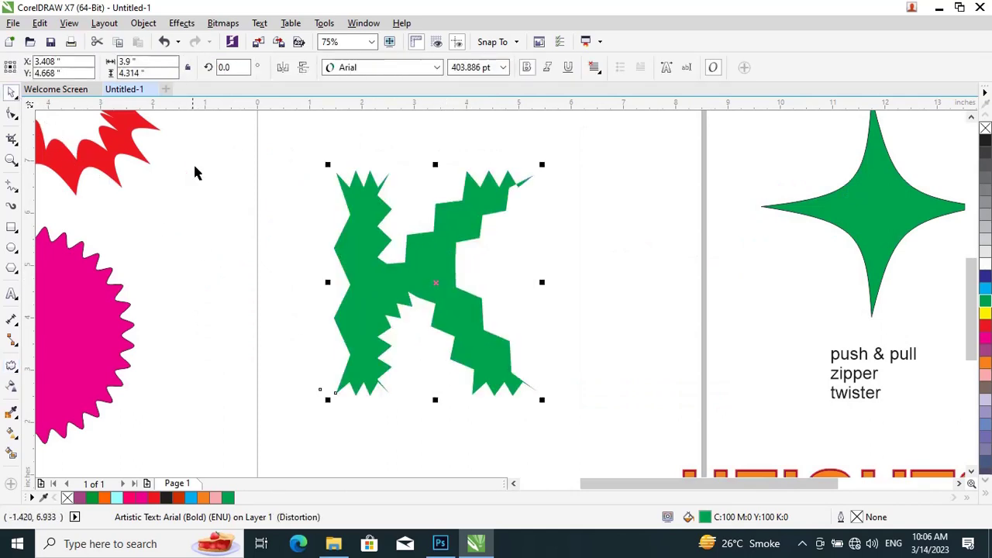
left_click(236, 191)
scroll(275, 267, "down", 1)
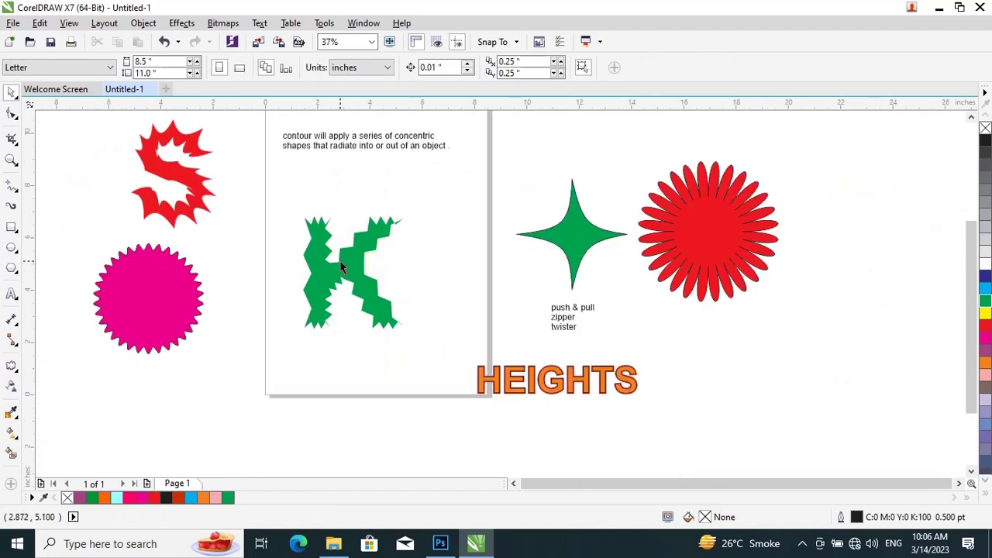
left_click_drag(341, 268, 787, 359)
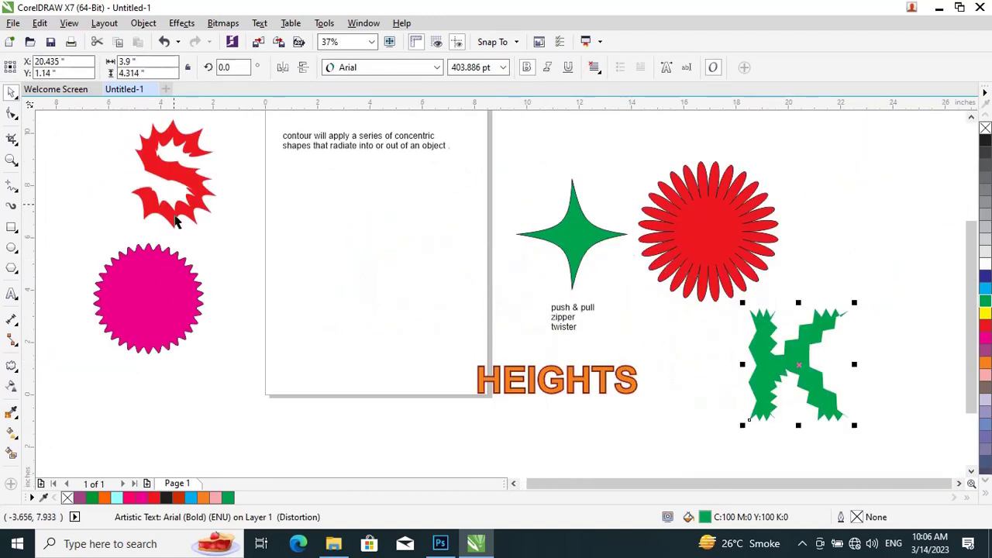
- Draw a five-pointed star about 5.6 by 5.3 inches in the middle of the page and fill it cyan
left_click(11, 267)
left_click(47, 281)
mouse_move(310, 198)
left_mouse_down()
mouse_move(363, 277)
mouse_move(446, 353)
mouse_move(468, 347)
left_mouse_up()
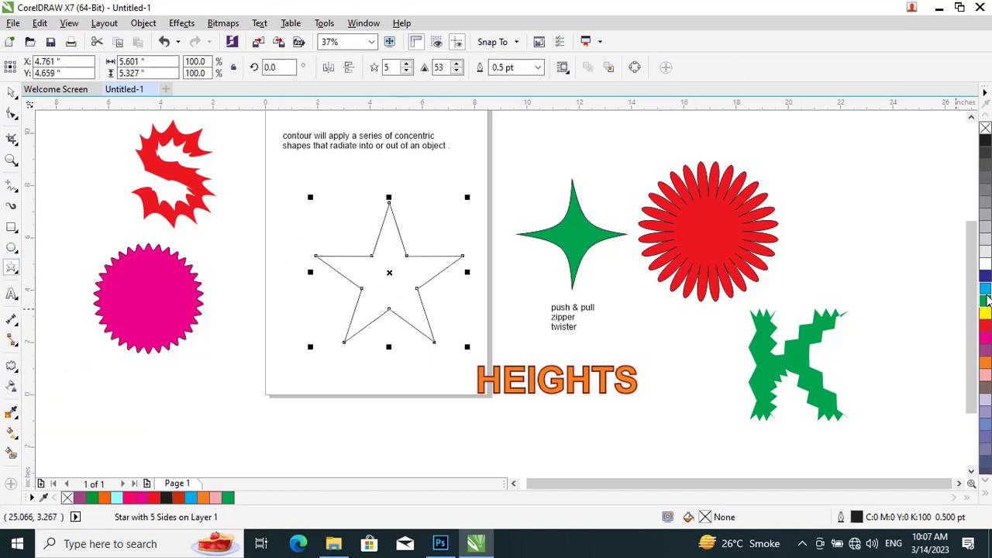
left_click(985, 289)
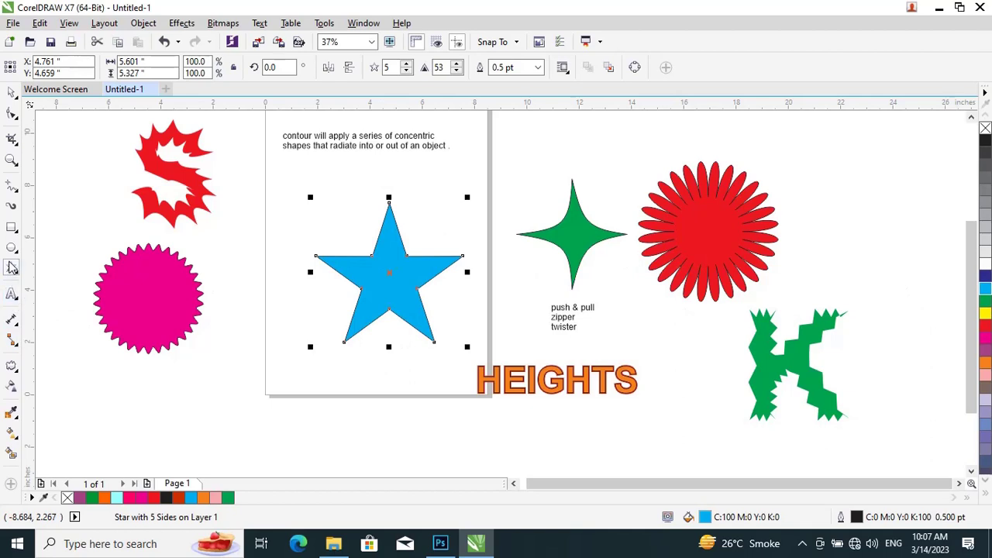
- Distort the cyan star with the twister mode by about one full rotation plus 137 degrees, and shift it slightly left on the page
left_click(11, 365)
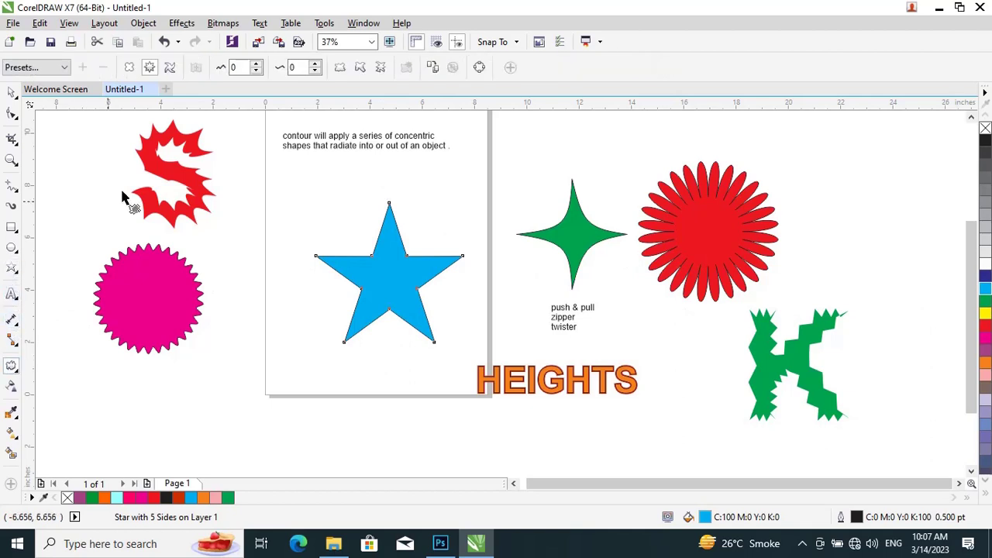
left_click(170, 66)
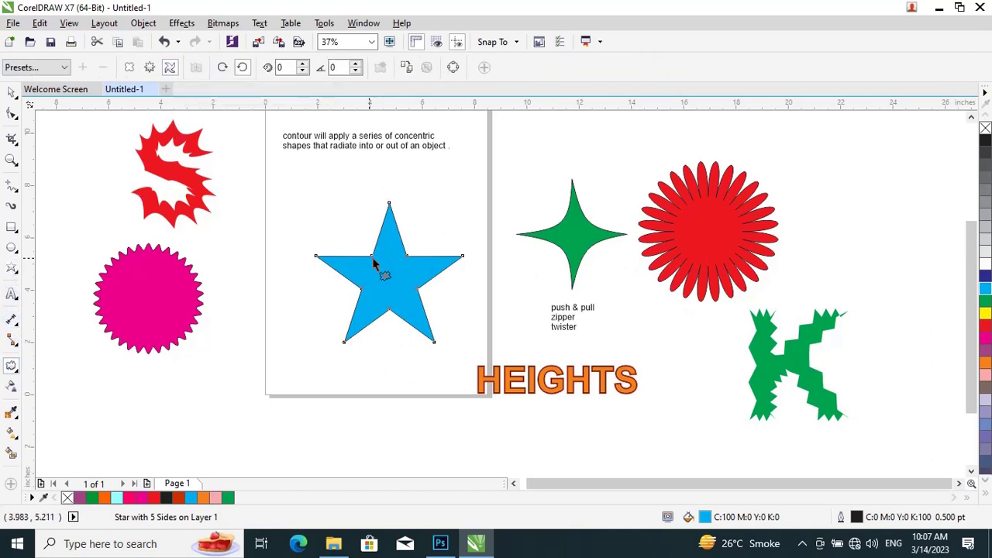
mouse_move(397, 270)
left_mouse_down()
mouse_move(373, 287)
mouse_move(416, 290)
mouse_move(376, 252)
mouse_move(395, 264)
left_mouse_up()
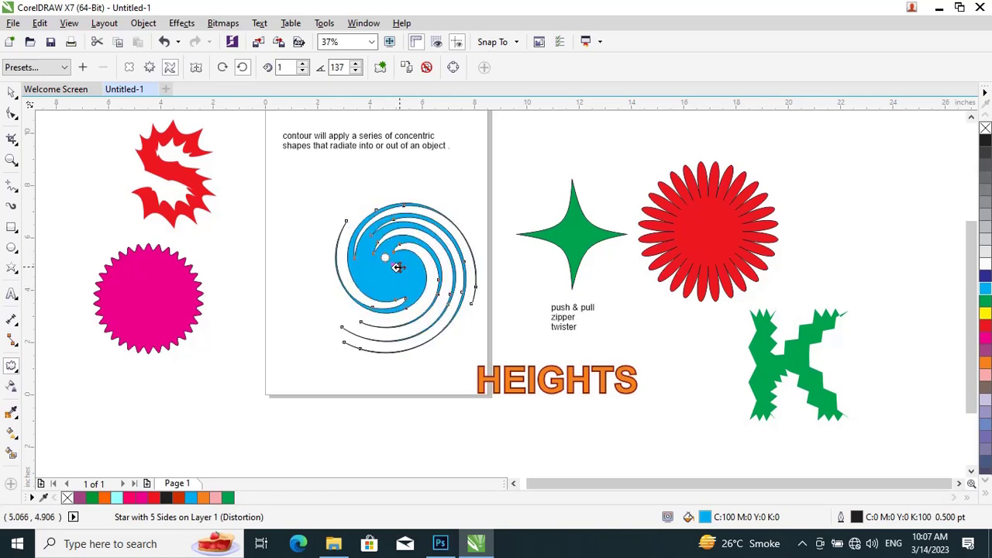
left_click(12, 91)
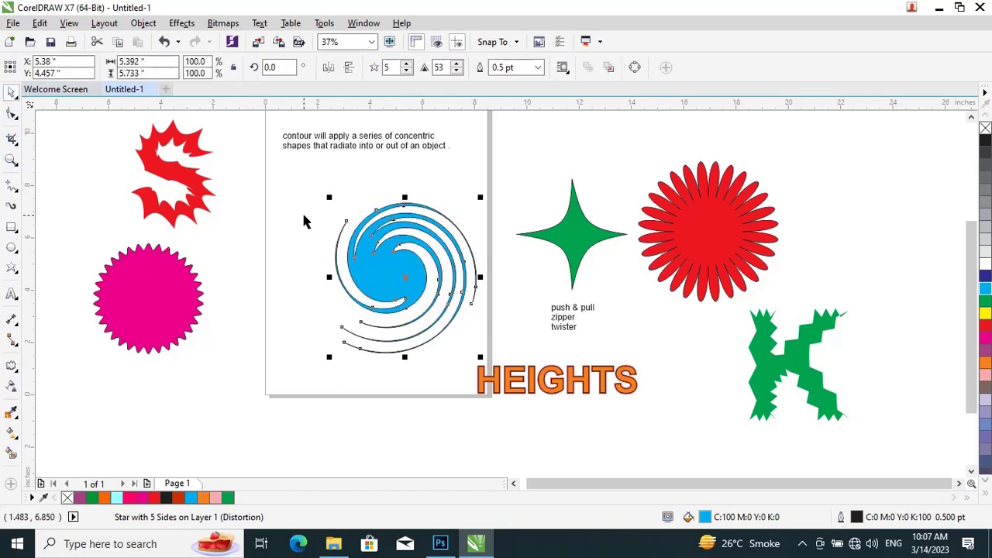
left_click(311, 217)
left_click(379, 285)
left_click_drag(379, 285, 353, 284)
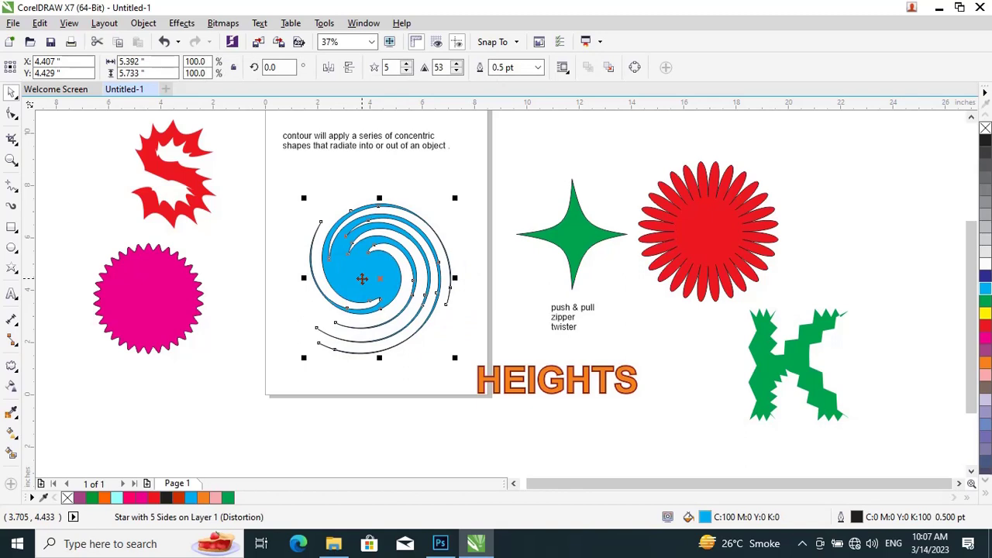
left_click(502, 194)
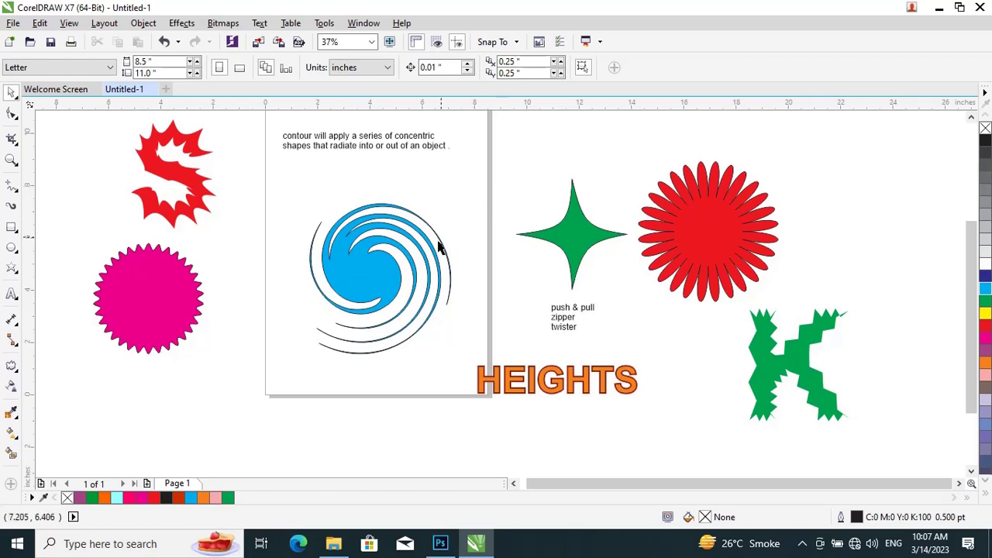
- Move the twisted cyan star off the page to the right of the red flower shape and deselect it
left_click(389, 277)
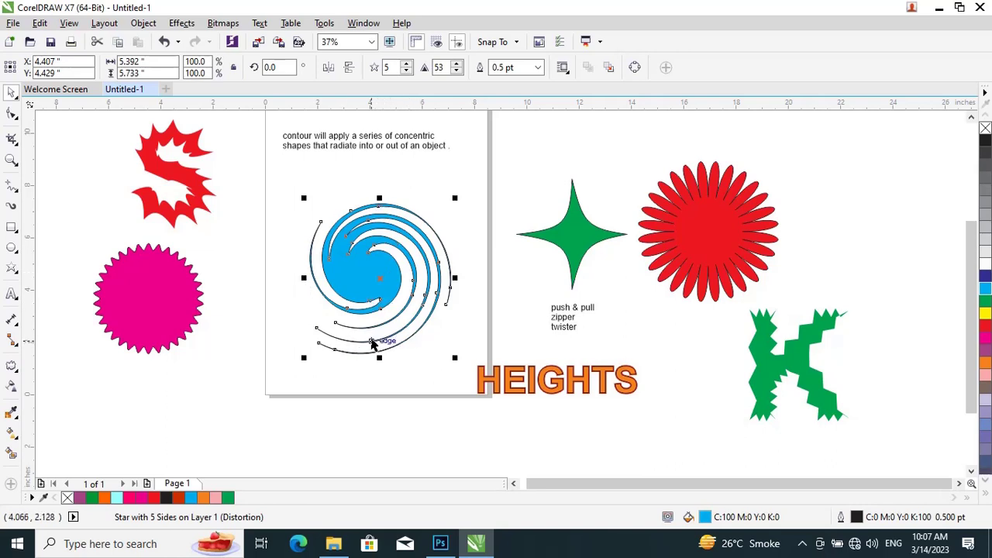
left_click(460, 203)
left_click(365, 279)
scroll(322, 283, "down", 2)
left_click_drag(329, 273, 613, 252)
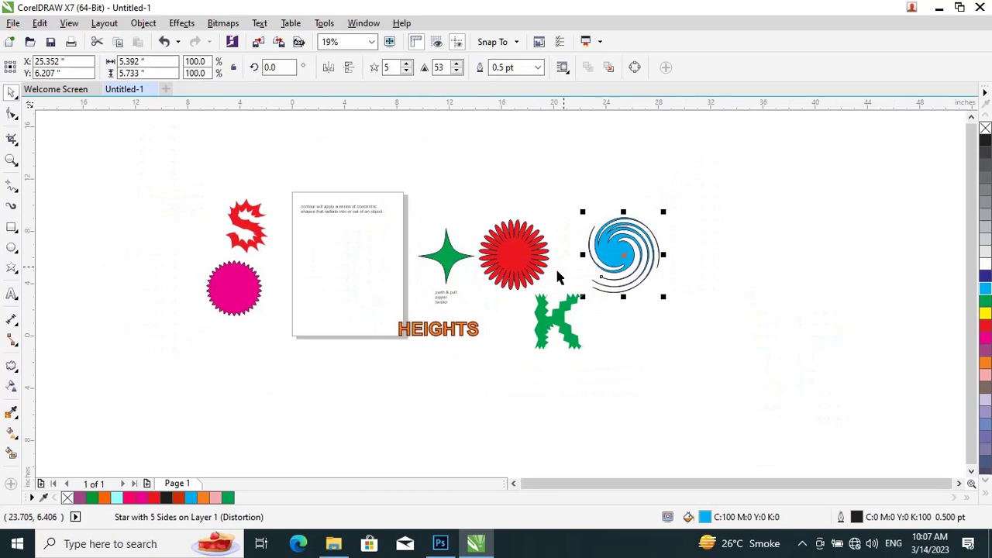
scroll(349, 281, "up", 2)
left_click(347, 273)
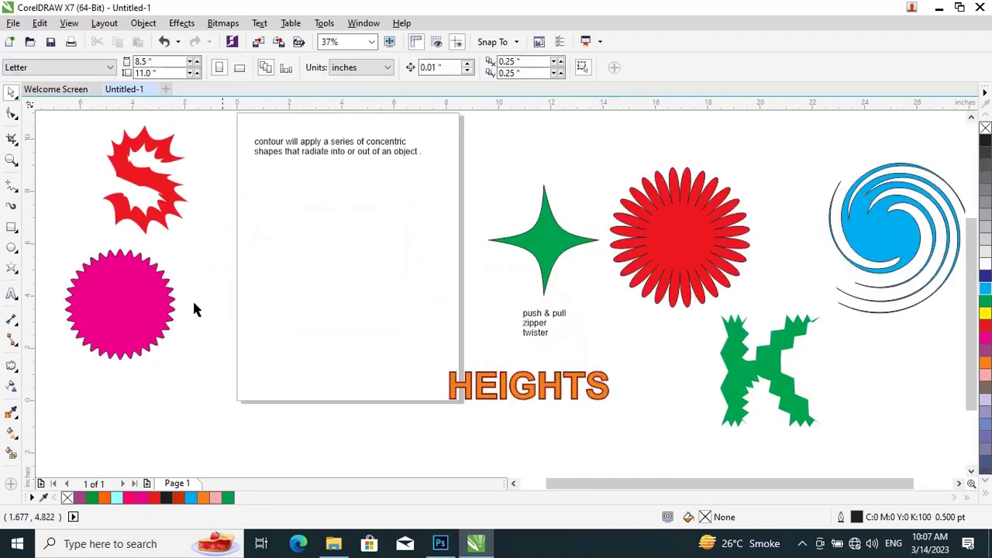
- Add the artistic text "Coreldraw" in the middle of the page and select it as an object
left_click(12, 366)
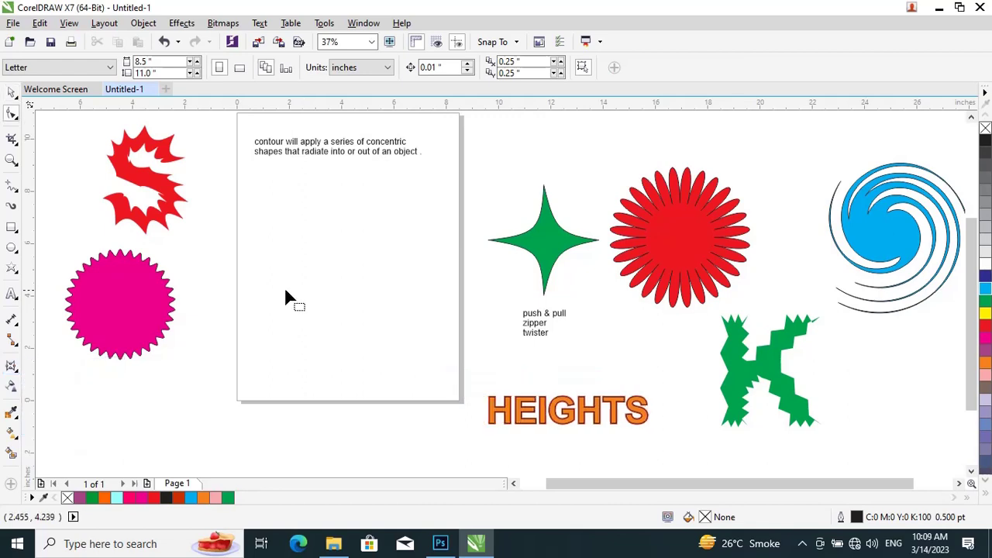
left_click(12, 298)
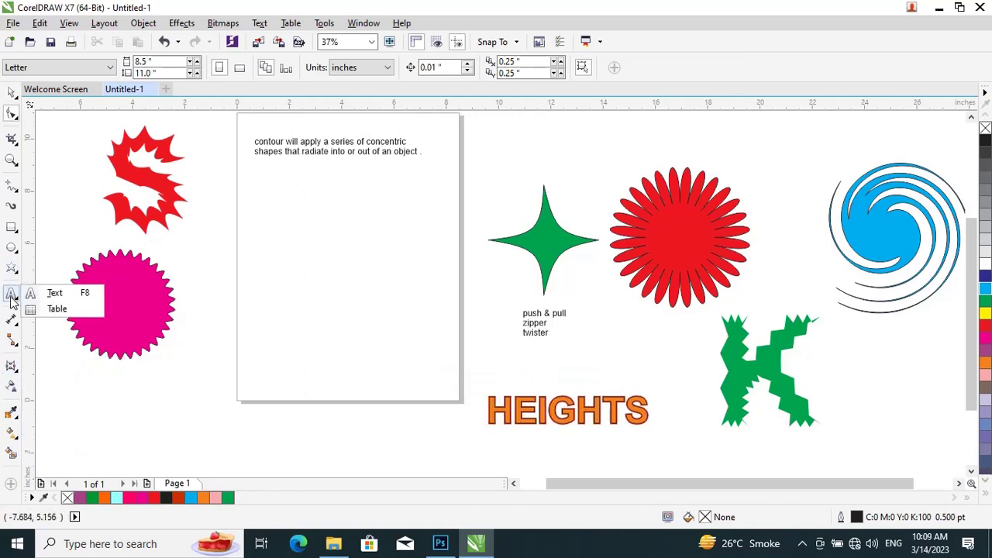
left_click(80, 295)
left_click(290, 256)
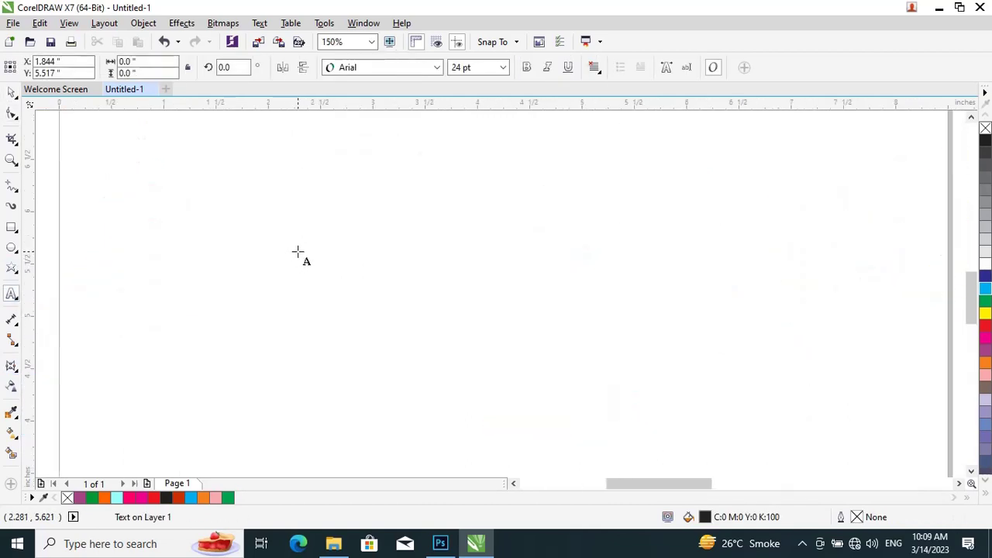
type("Core")
key("BackSpace")
key("BackSpace")
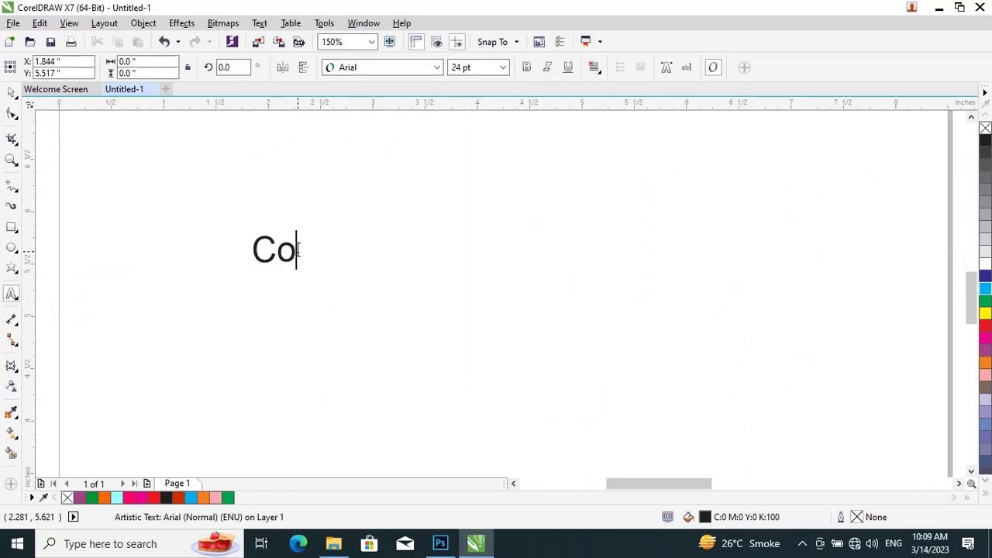
type("reldrwa")
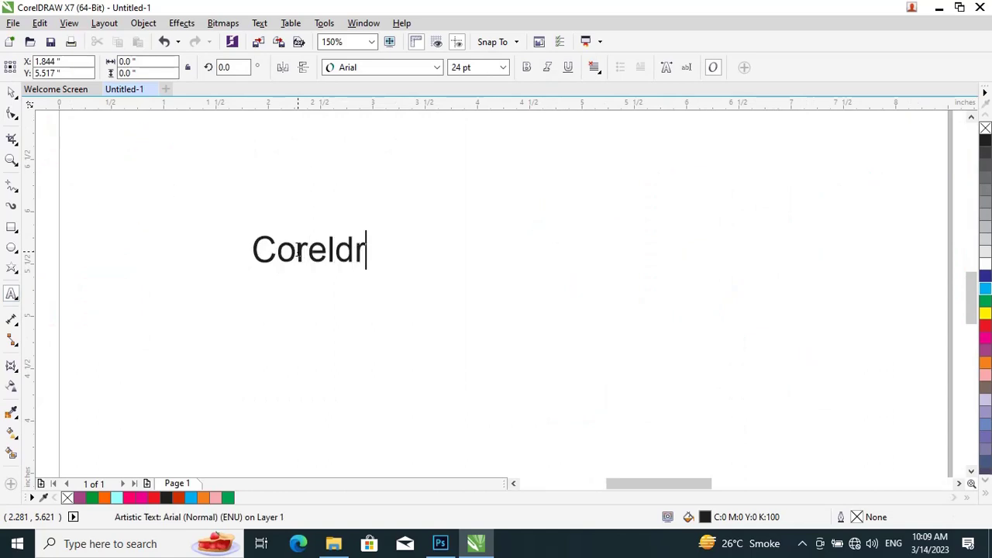
key("BackSpace")
key("BackSpace")
type("aw")
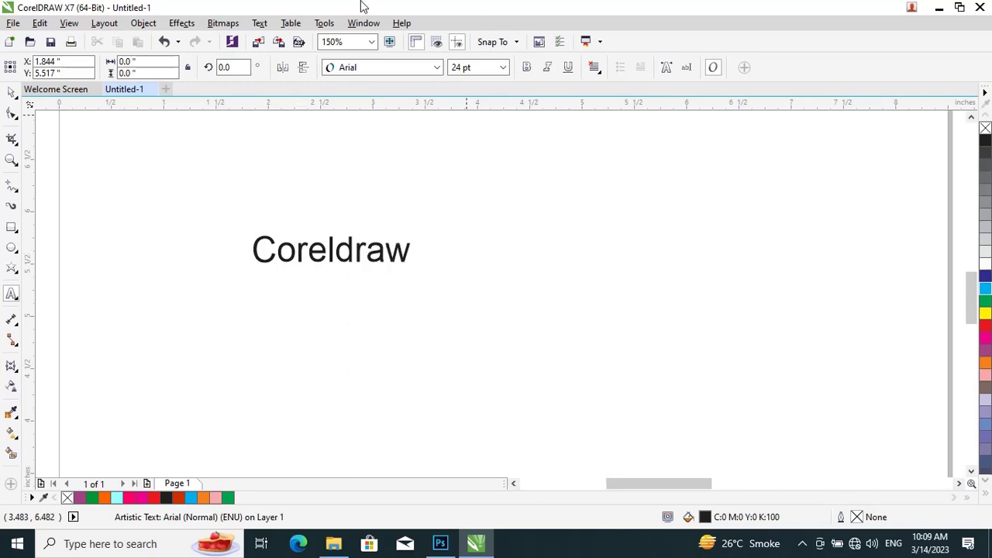
key("ctrl+space")
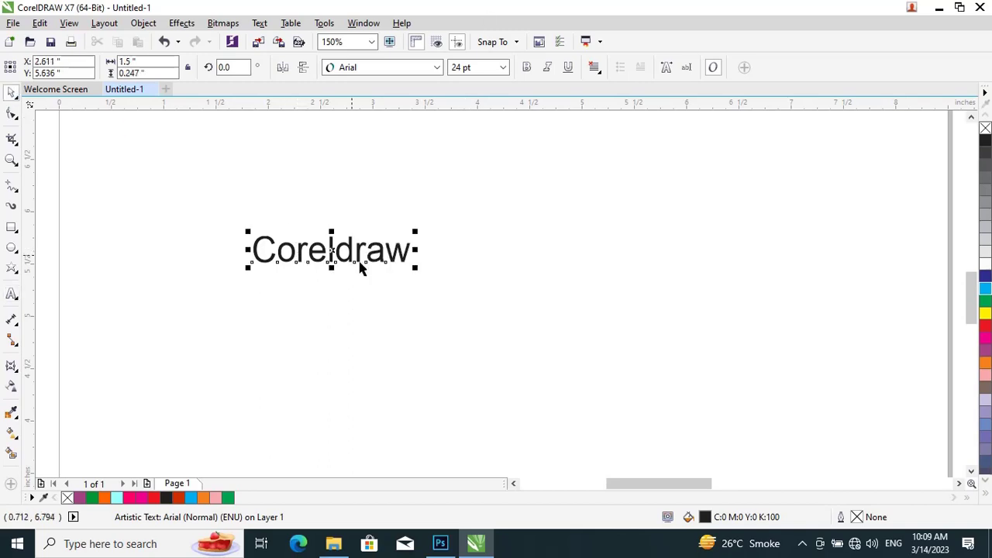
- Enlarge the Coreldraw text to about 62 pt, make it bold and centre it on the page
left_click_drag(416, 273, 536, 286)
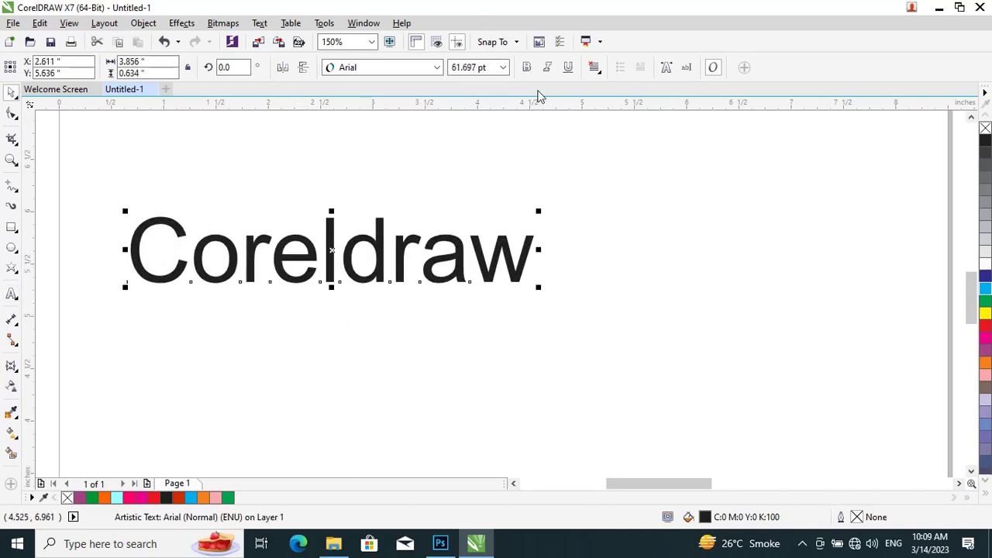
left_click(527, 68)
key("p")
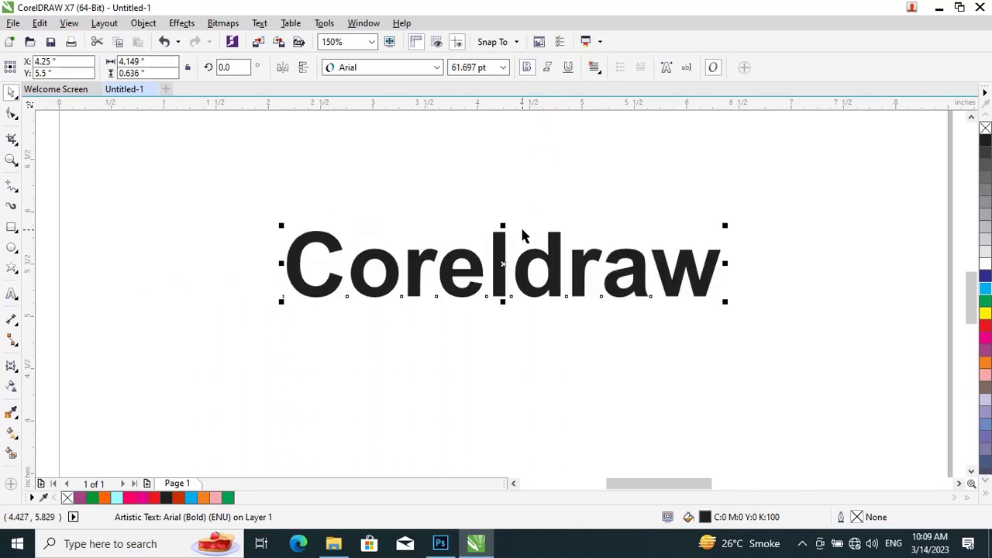
- Fill the Coreldraw text red and enlarge it to about 92 pt
key("F3")
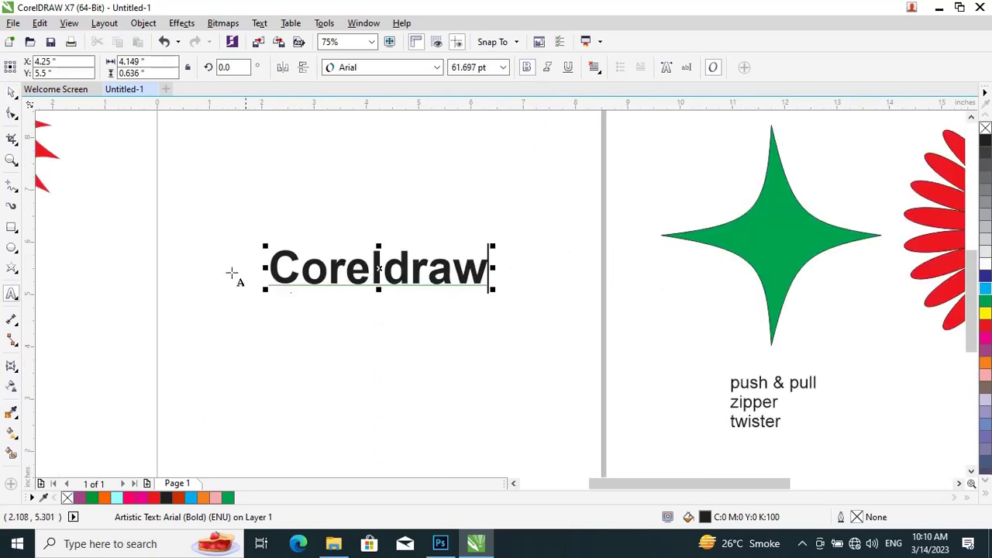
left_click(984, 326)
left_click_drag(493, 290, 547, 326)
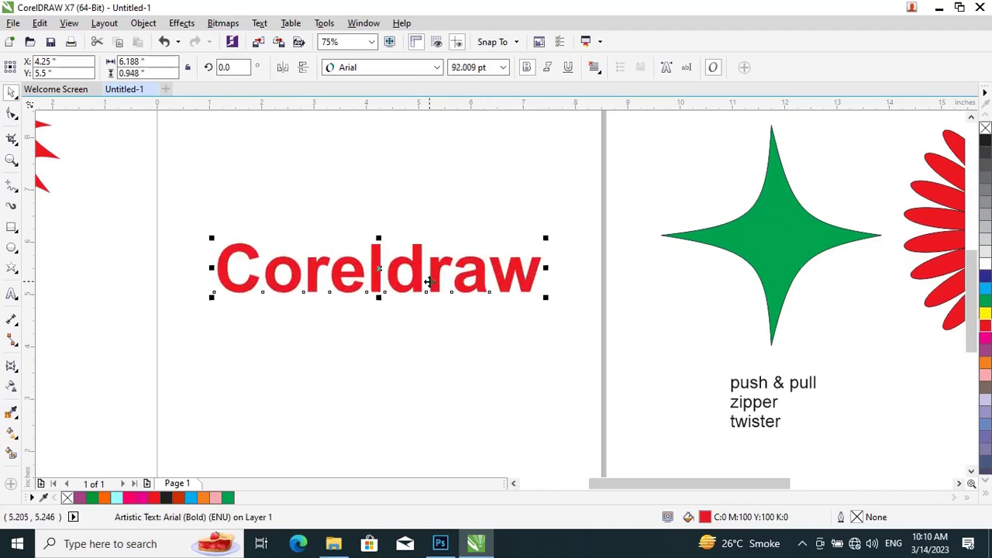
left_click(177, 26)
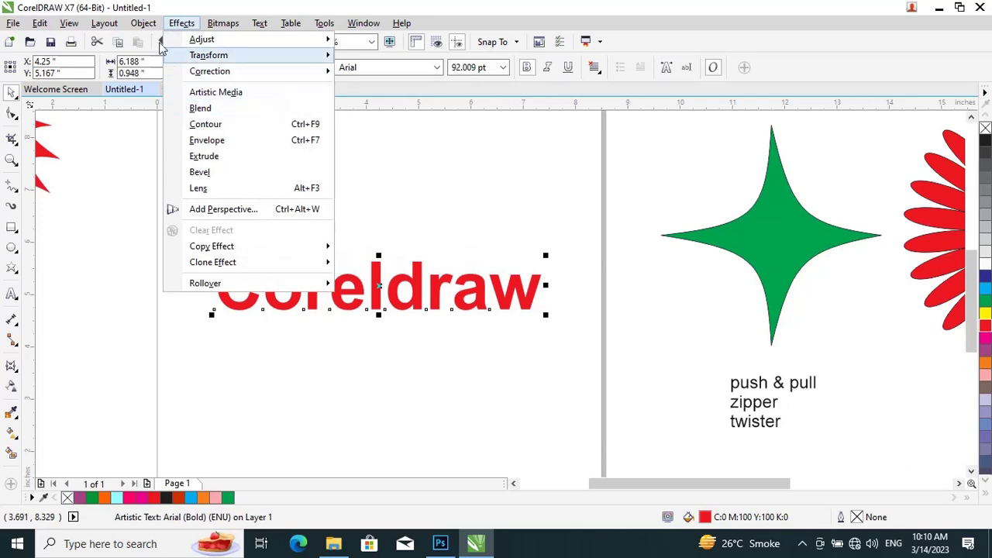
double_click(377, 7)
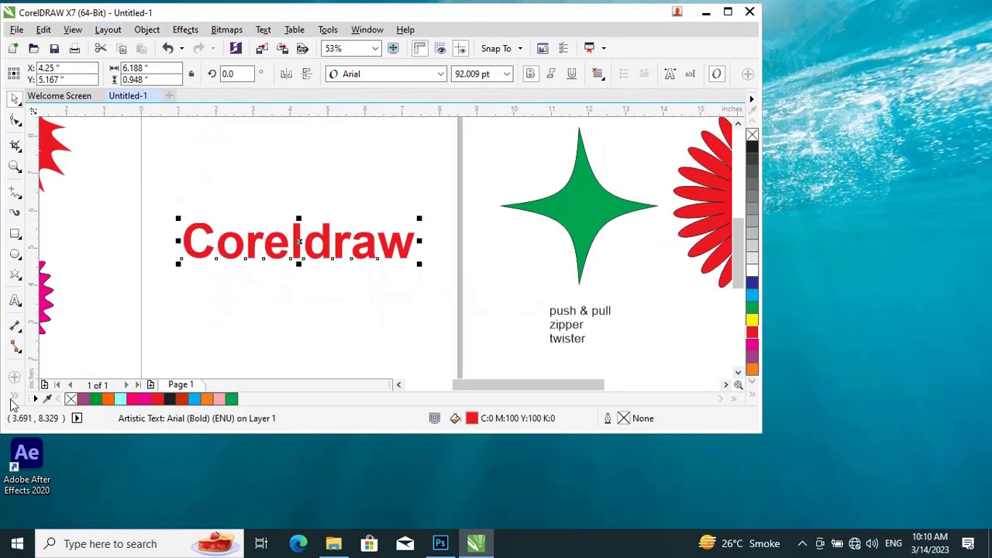
left_click(728, 12)
- Apply an unconstrained envelope to the Coreldraw text, pulling its top middle node upward and its bottom middle node downward
left_click(12, 371)
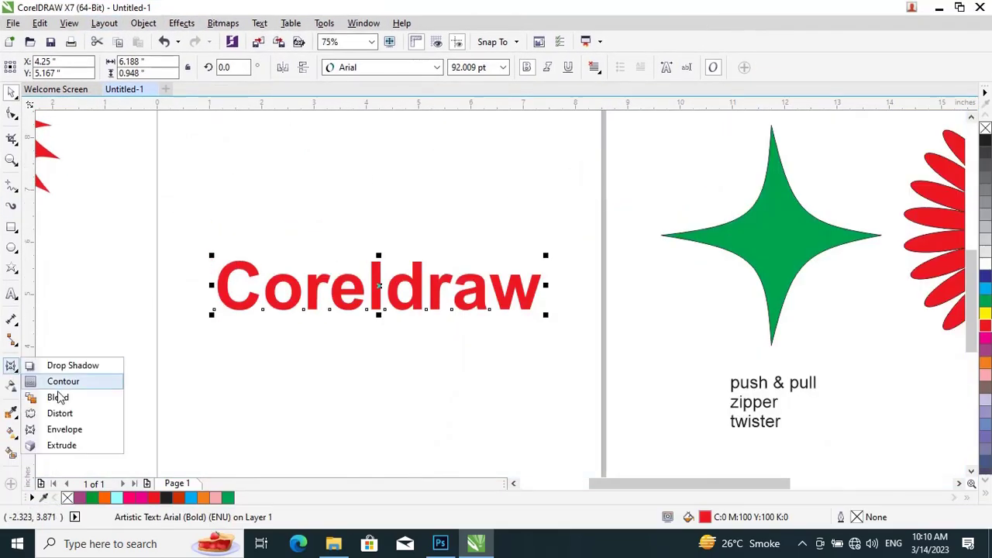
left_click(64, 431)
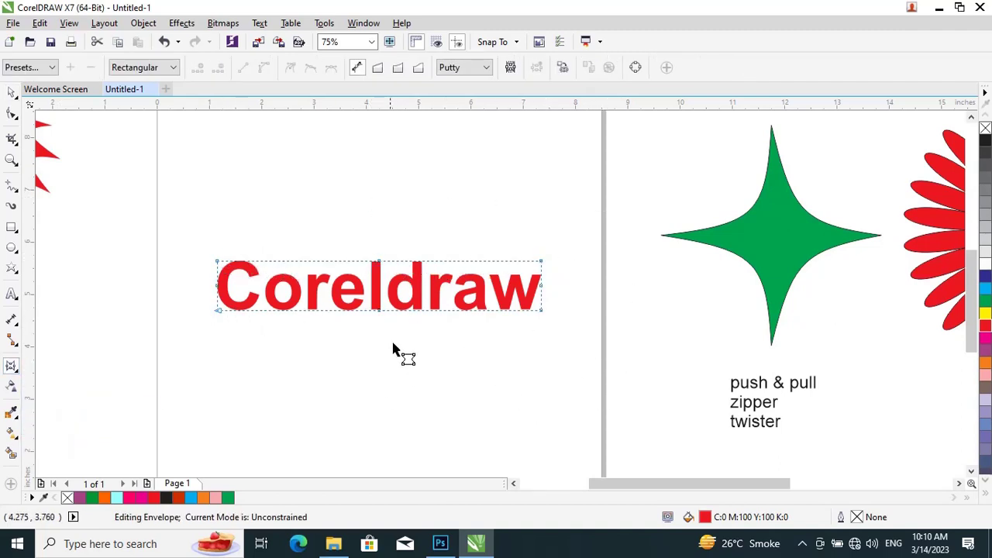
left_click(379, 263)
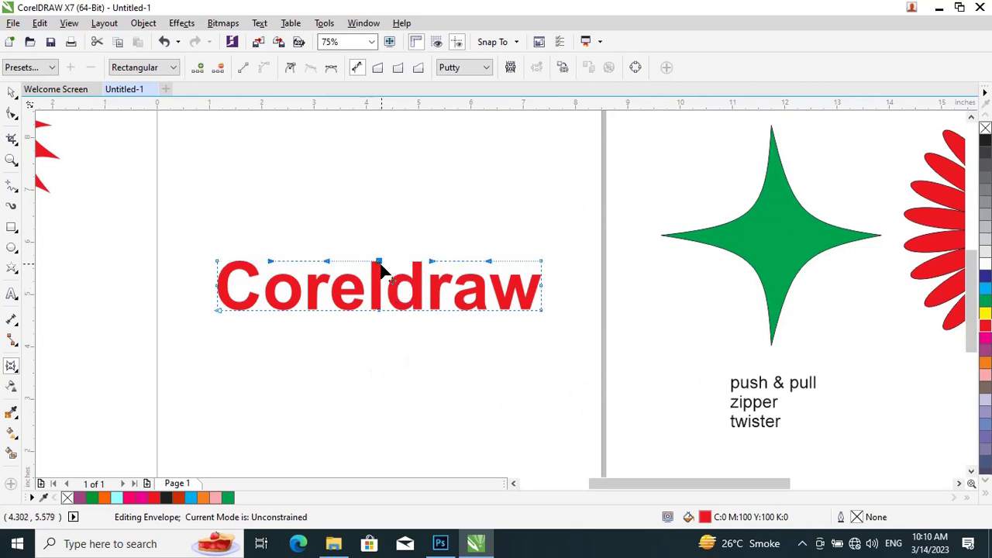
left_click_drag(380, 267, 379, 225)
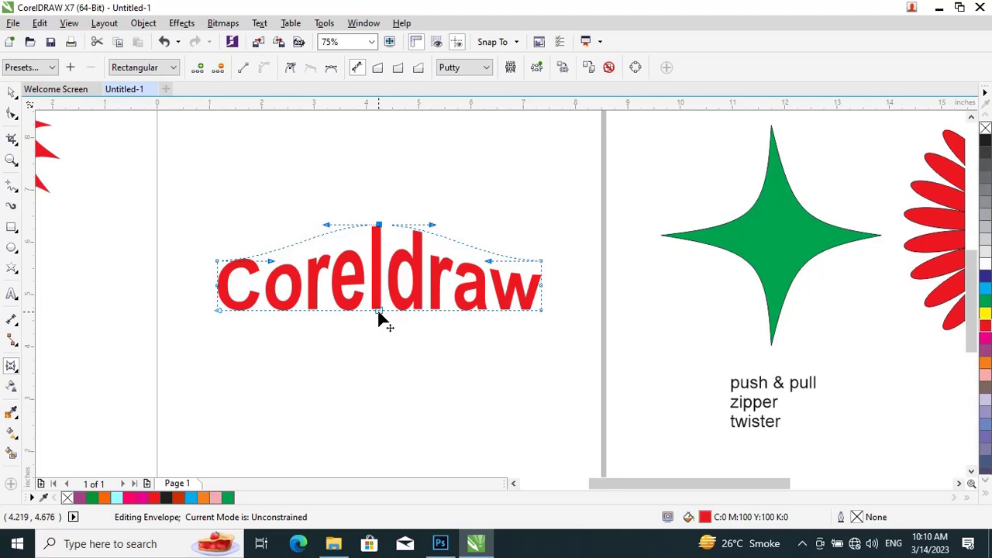
left_click_drag(378, 312, 378, 345)
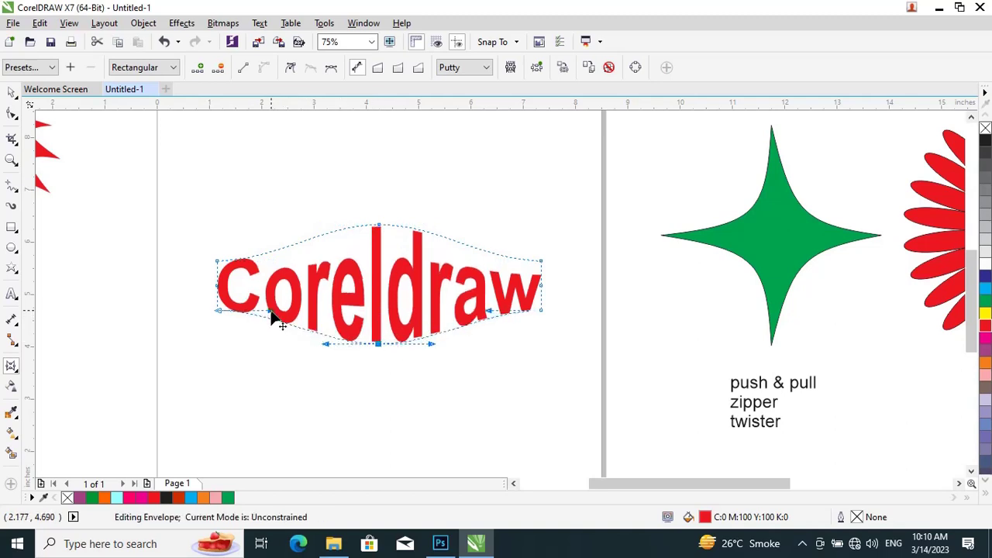
- Bulge the left end of the Coreldraw envelope's upper and lower curves outward and delete the middle nodes of both side edges
left_click_drag(270, 313, 268, 331)
left_click(217, 262)
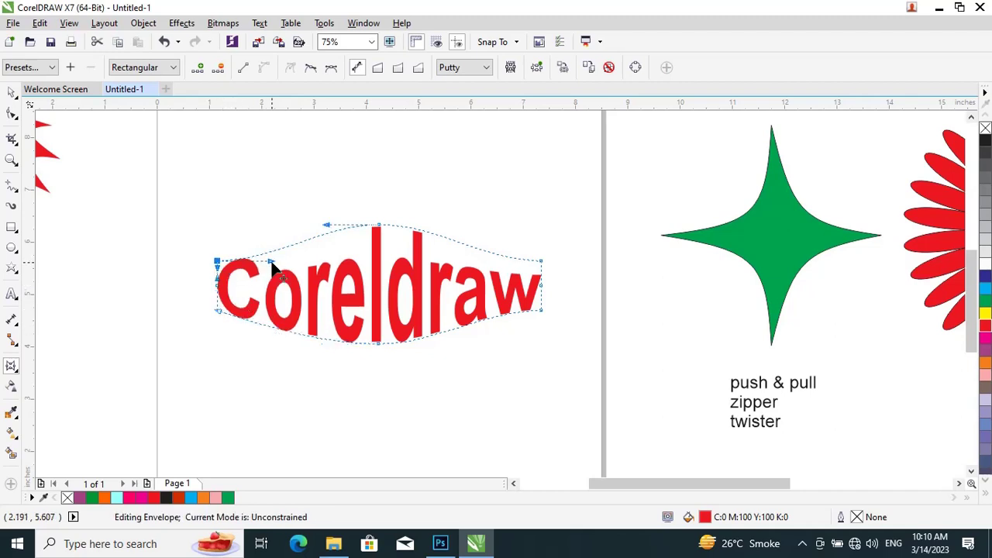
left_click_drag(271, 262, 270, 244)
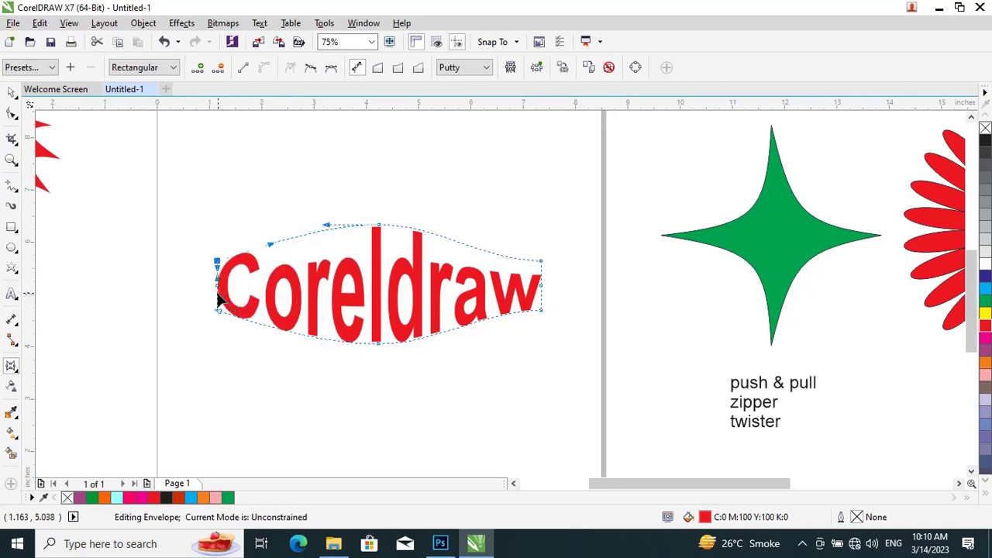
double_click(218, 286)
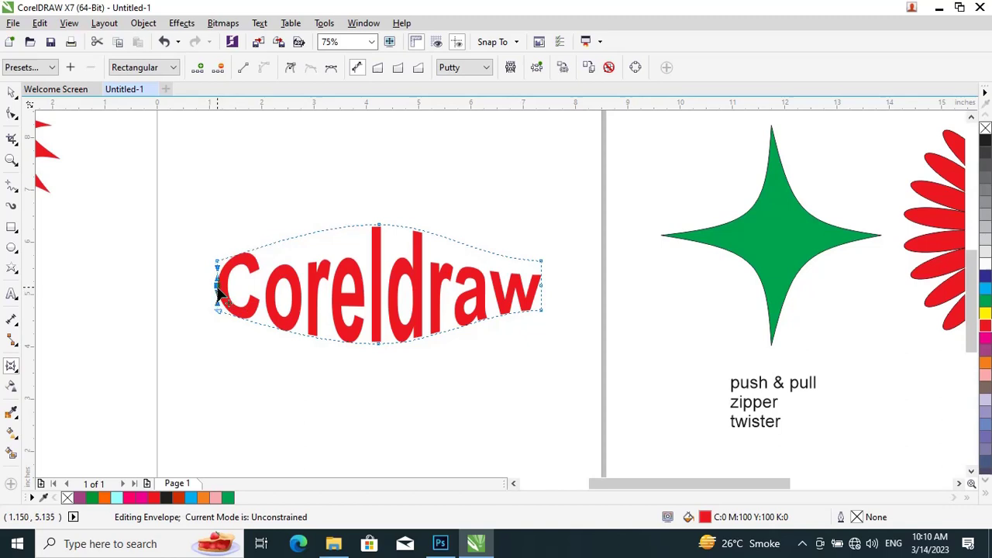
double_click(542, 286)
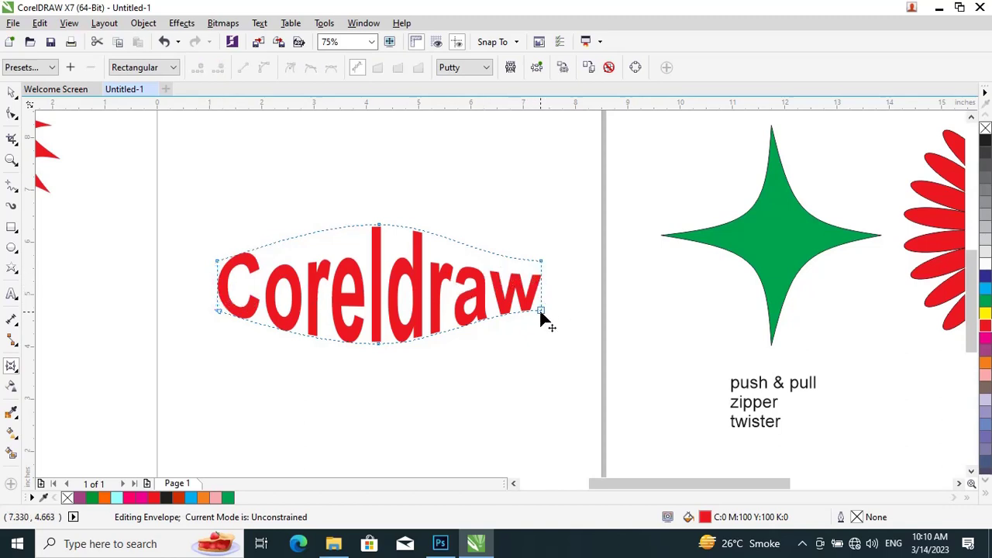
- Bend the right and left side edges of the Coreldraw text's envelope inward using the corner nodes' handles
left_click(541, 312)
scroll(542, 308, "up", 2)
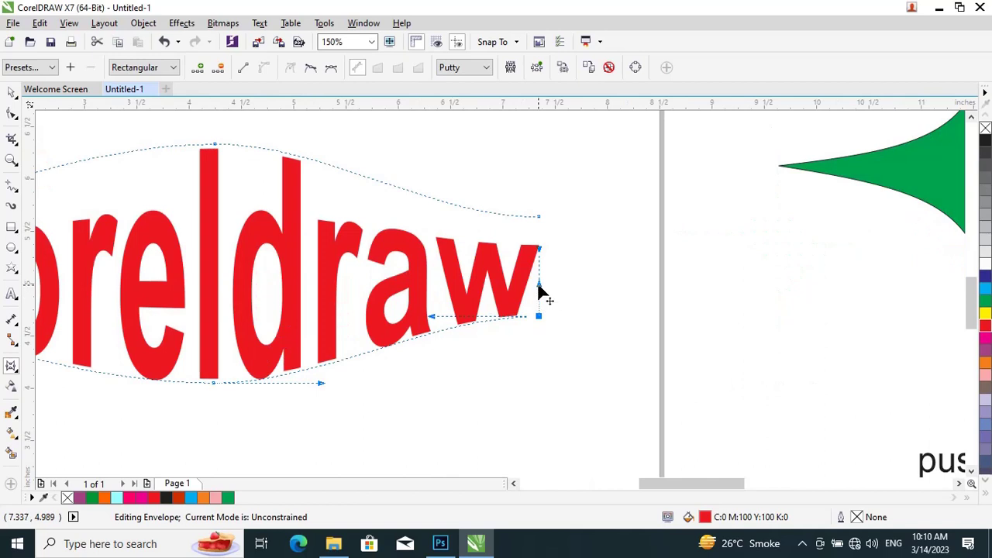
left_click_drag(538, 288, 516, 264)
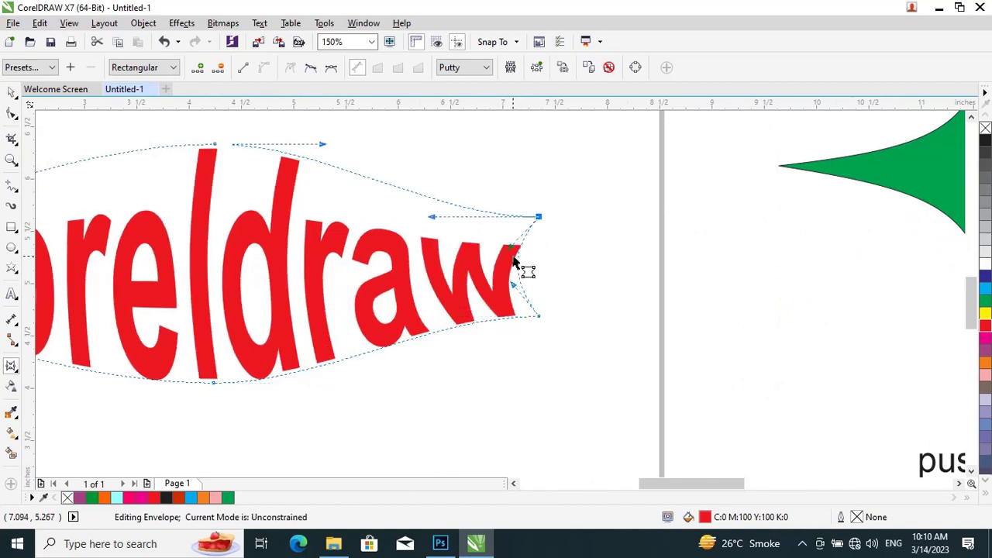
scroll(523, 262, "down", 2)
scroll(222, 246, "up", 2)
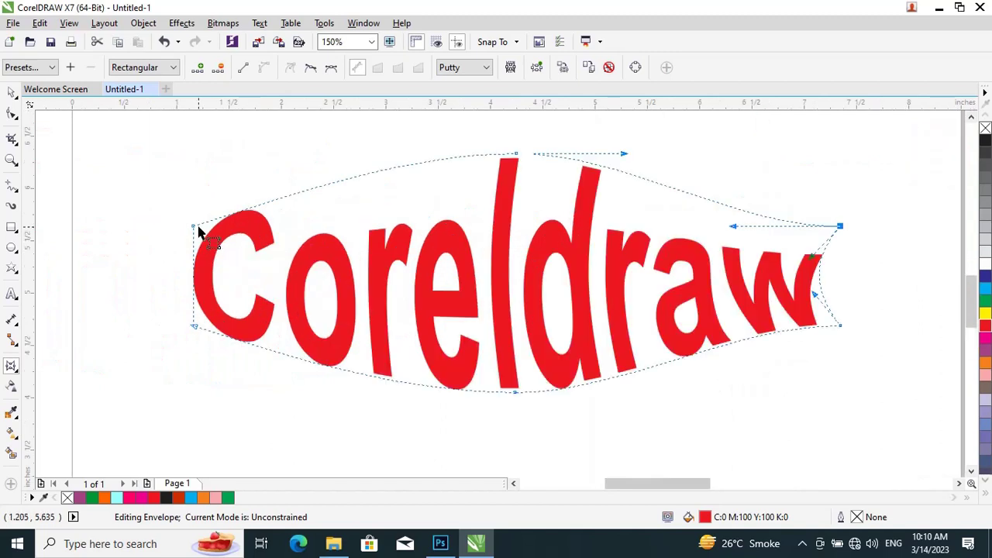
left_click(194, 226)
left_click_drag(196, 262, 234, 312)
left_click(200, 302)
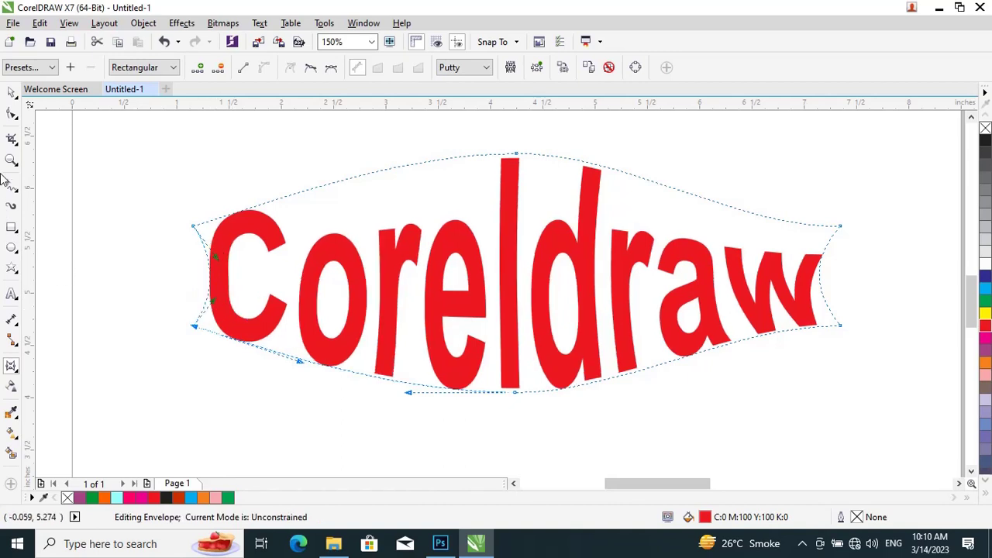
- Finish editing the envelope, move the Coreldraw text higher on the page and open the Envelope docker
left_click(11, 92)
left_click(117, 155)
scroll(362, 256, "down", 1)
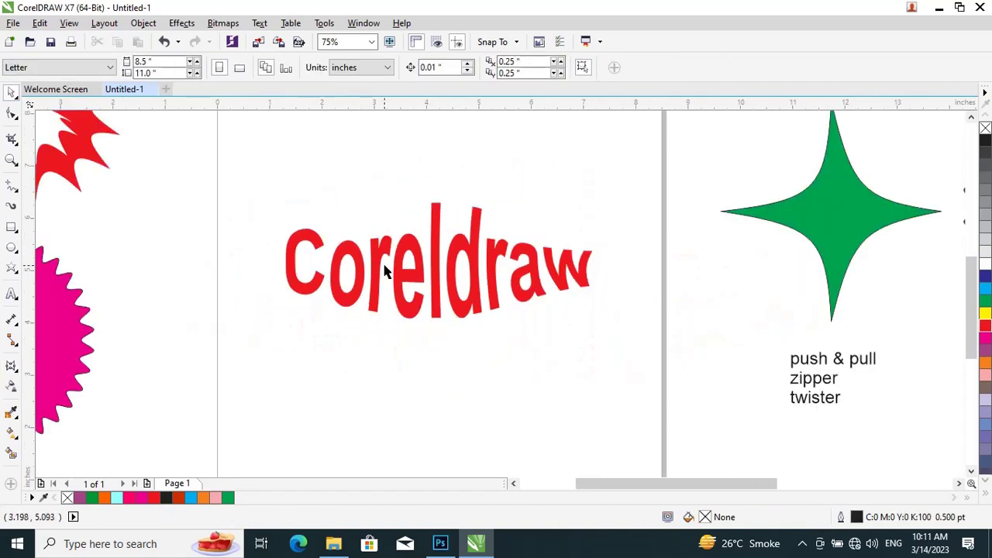
left_click_drag(439, 301, 407, 211)
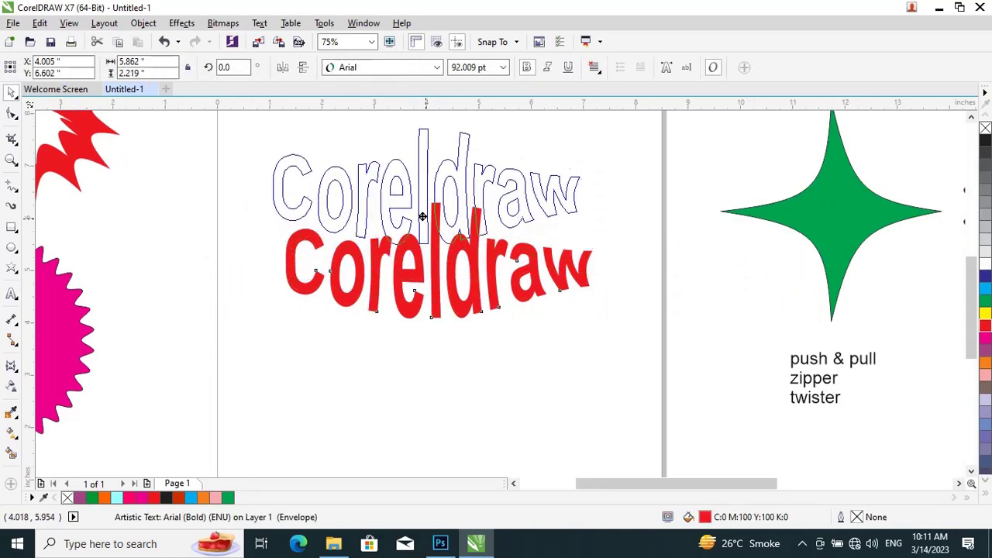
left_click(436, 295)
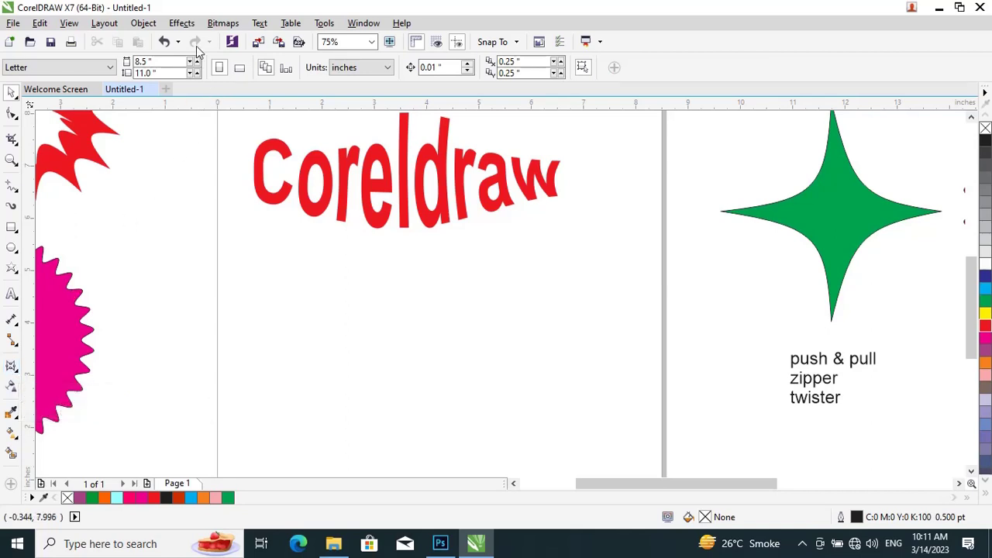
left_click(181, 23)
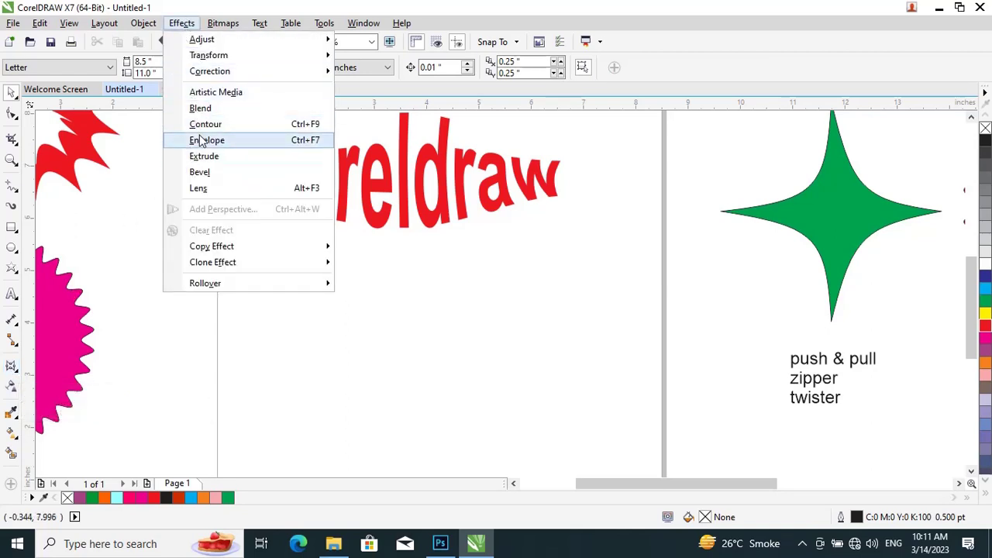
left_click(279, 140)
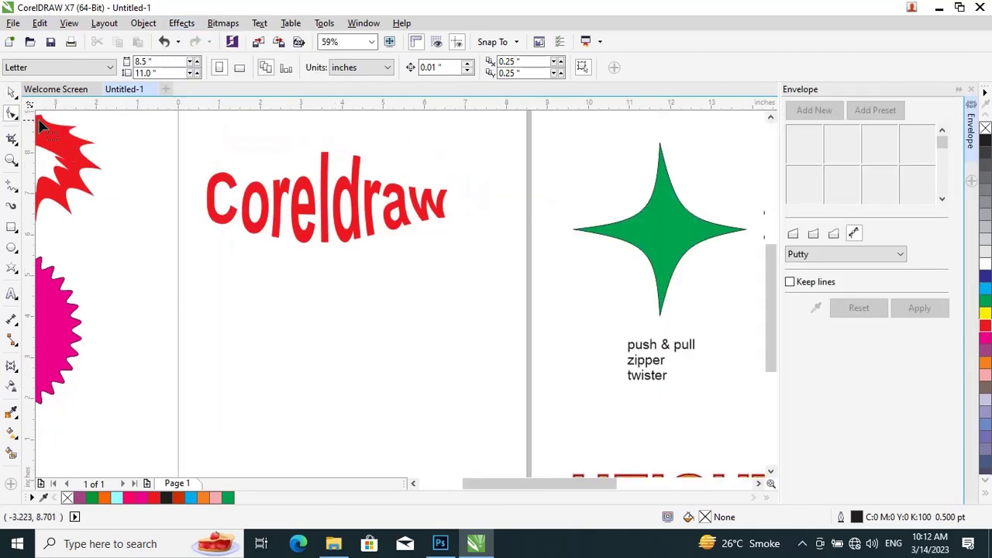
- Draw a red-filled rectangle about 5.38 by 2.04 inches below the Coreldraw text and convert it to curves
left_click(11, 227)
left_click_drag(234, 334, 456, 418)
left_click(12, 93)
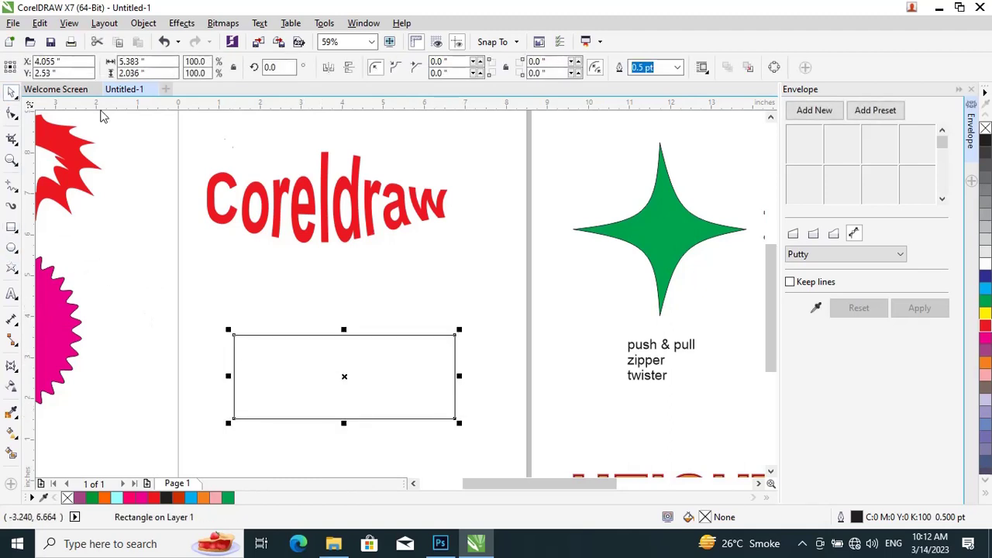
left_click(986, 326)
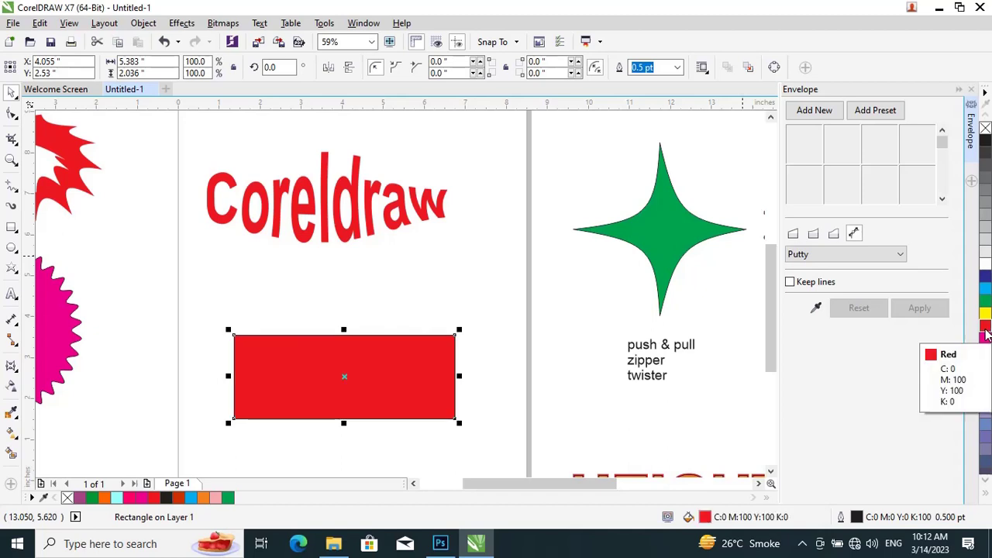
key("ctrl+q")
- Convert the red rectangle's top edge from a line to a curve and bend it inward
key("F10")
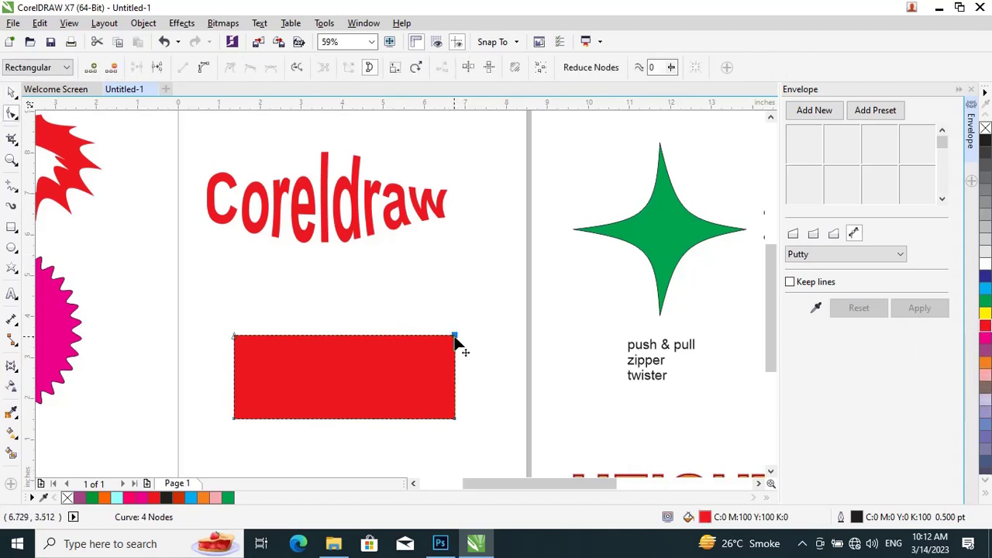
right_click(455, 337)
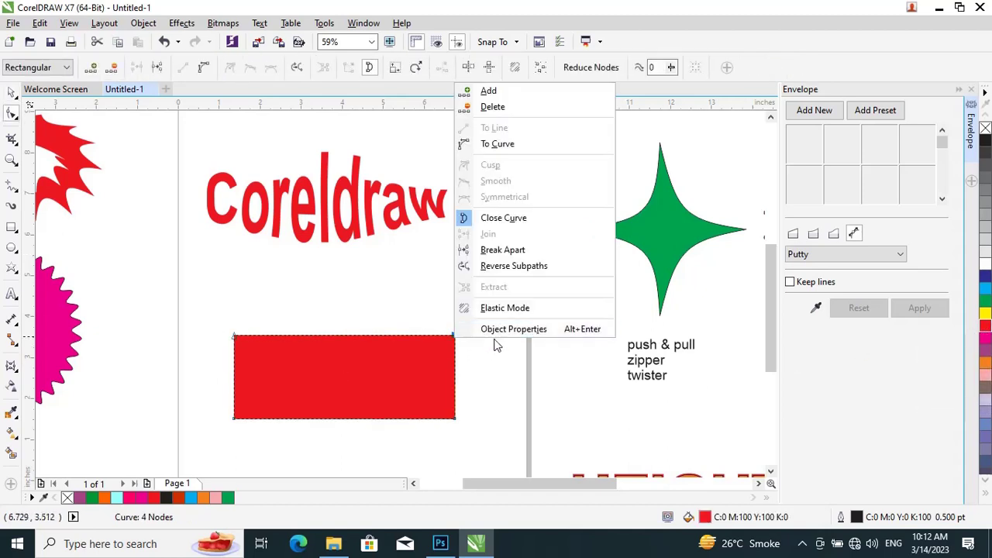
left_click(501, 144)
left_click_drag(310, 338, 311, 365)
left_click_drag(383, 338, 383, 365)
- Bend the red shape's bottom edge inward as a curve and move the shape up just beneath the Coreldraw text
right_click(234, 418)
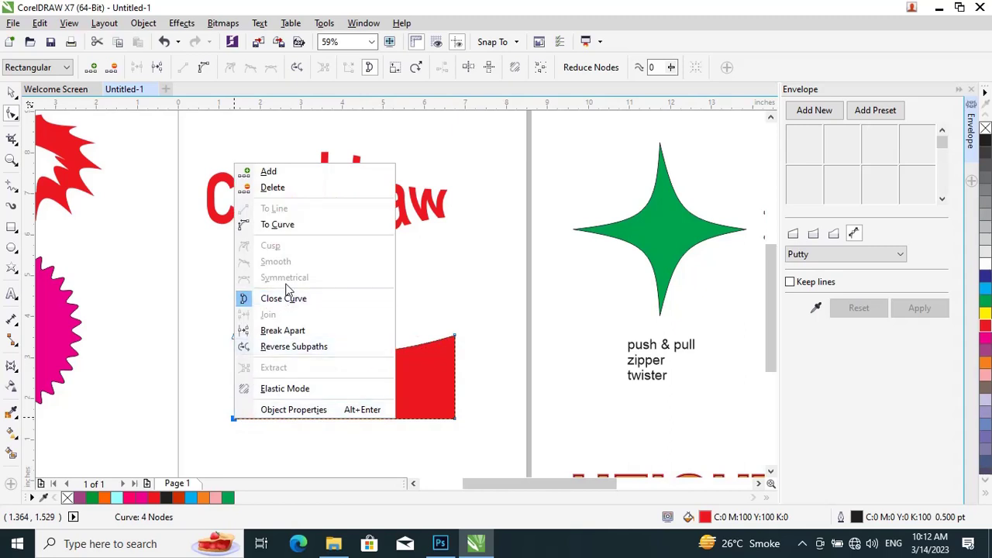
left_click(268, 225)
left_click_drag(306, 424, 315, 403)
left_click_drag(382, 418, 386, 405)
left_click(12, 92)
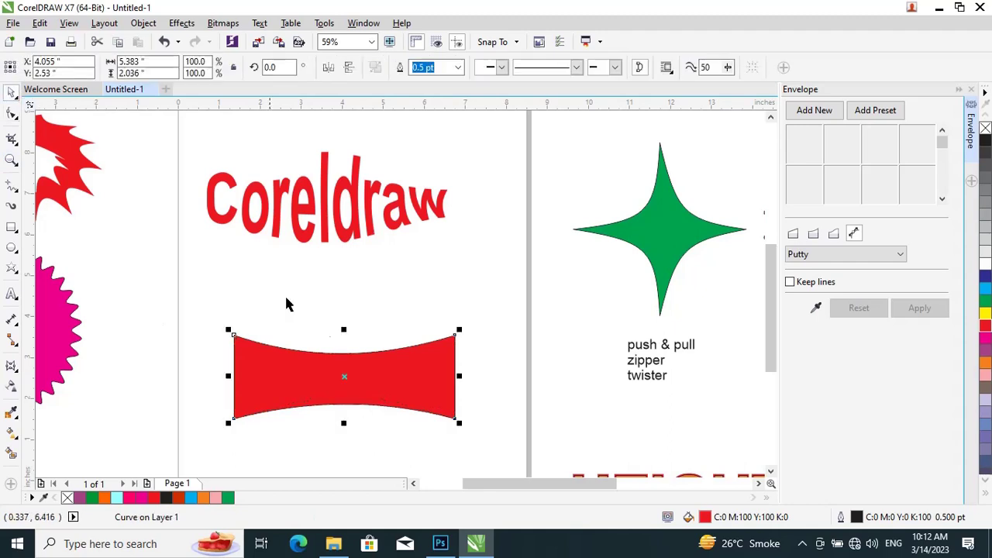
left_click_drag(342, 388, 322, 319)
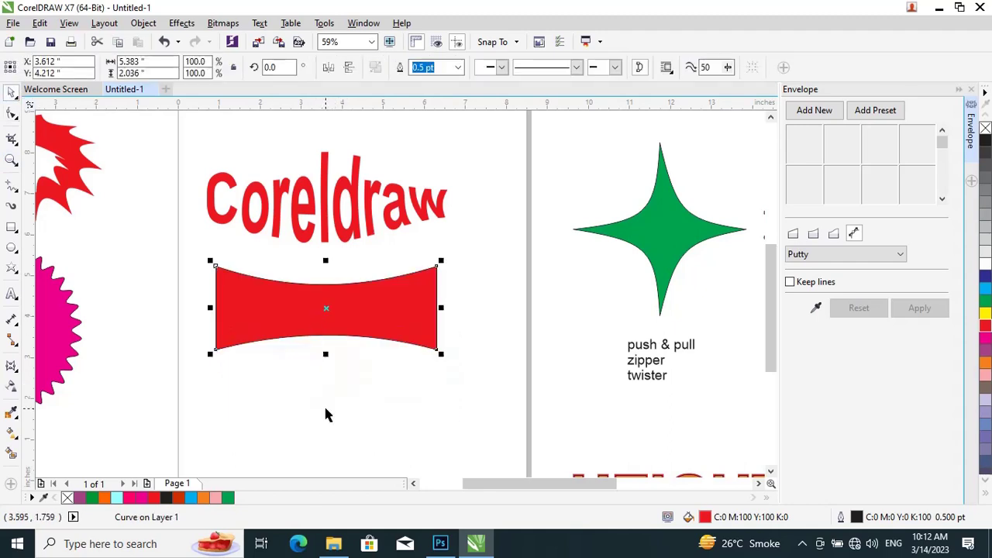
left_click(325, 415)
- Add the artistic text "PHOTOSHOP" below the red shape and select it as an object
left_click(12, 293)
left_click(224, 419)
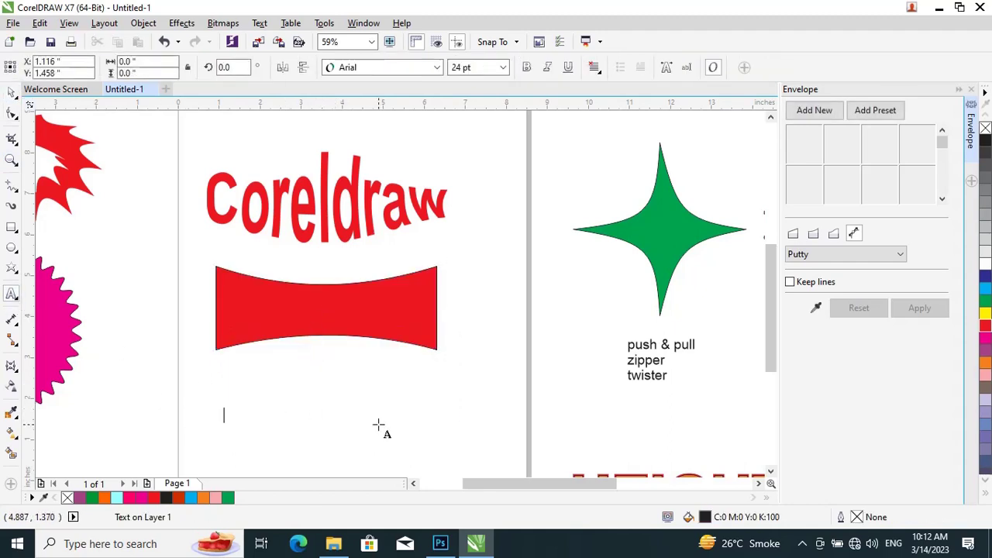
type("P")
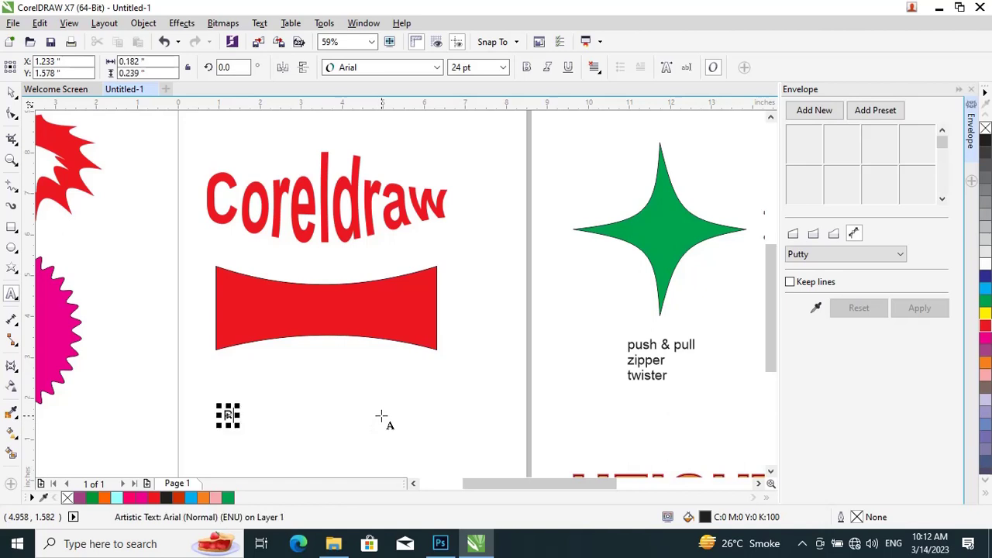
type("HOTOS")
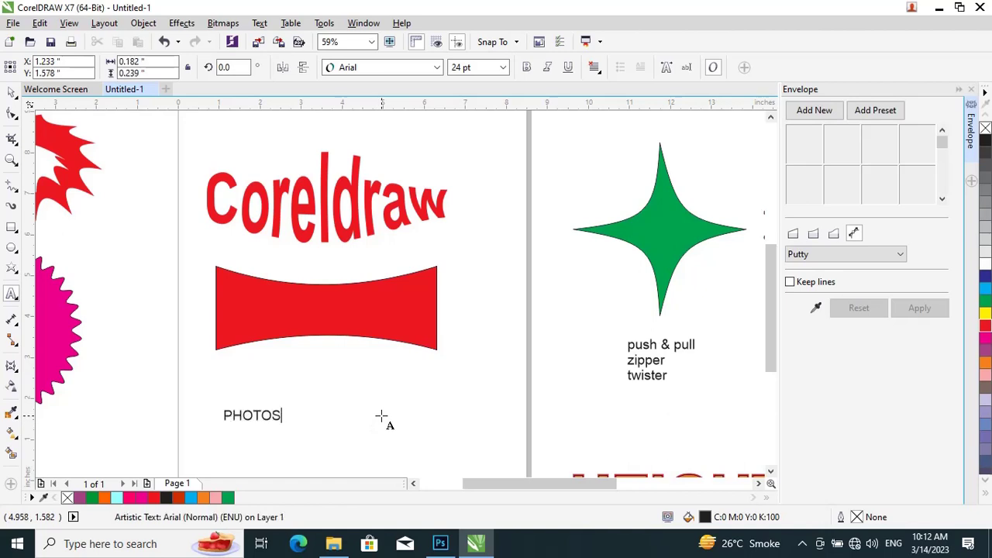
type("HOP")
key("ctrl+space")
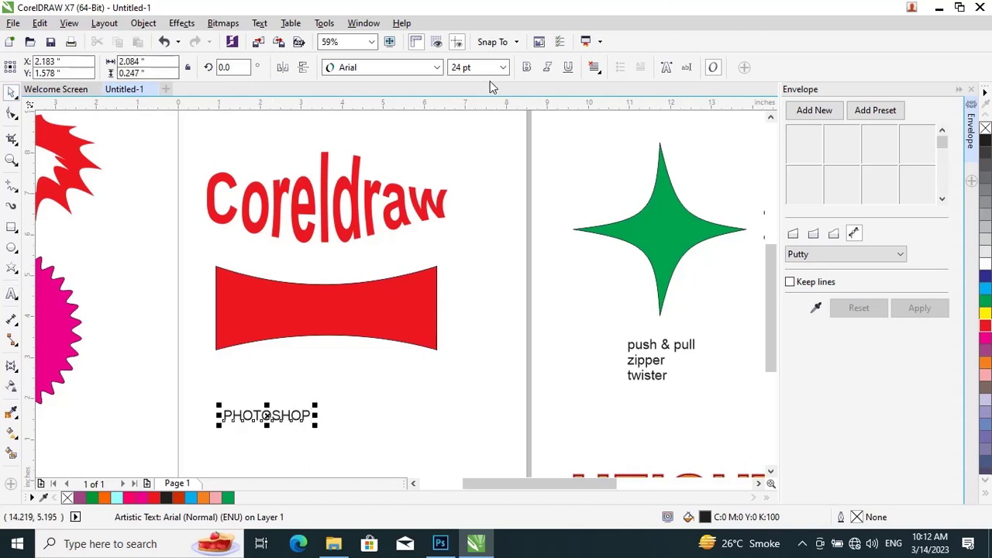
- Make the PHOTOSHOP text bold, enlarge it to about 51 pt and reposition it beneath the red shape
left_click(532, 70)
left_click_drag(317, 426, 375, 453)
left_click_drag(294, 418, 343, 416)
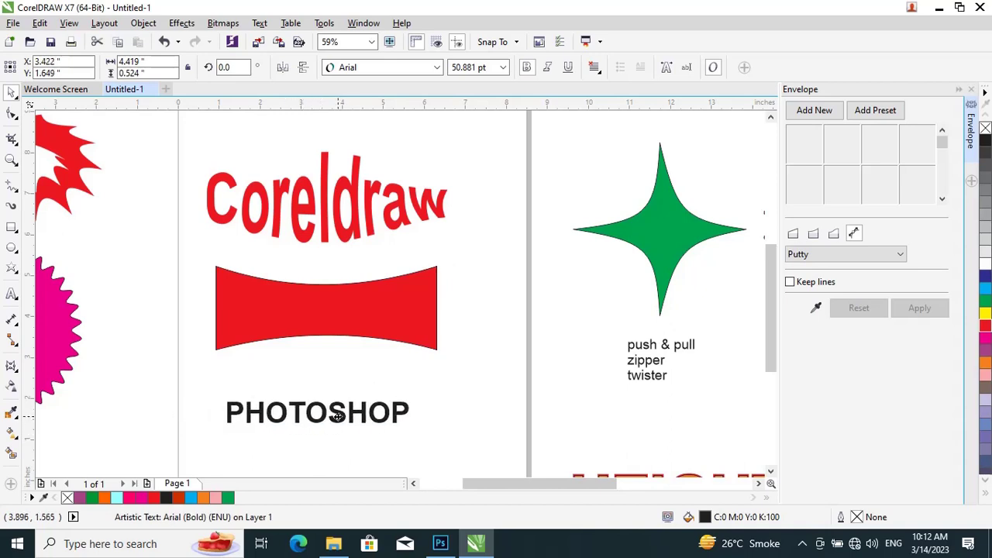
- Fill the PHOTOSHOP text green, enlarge it to about 59 pt and centre it beneath the red shape
left_click(985, 338)
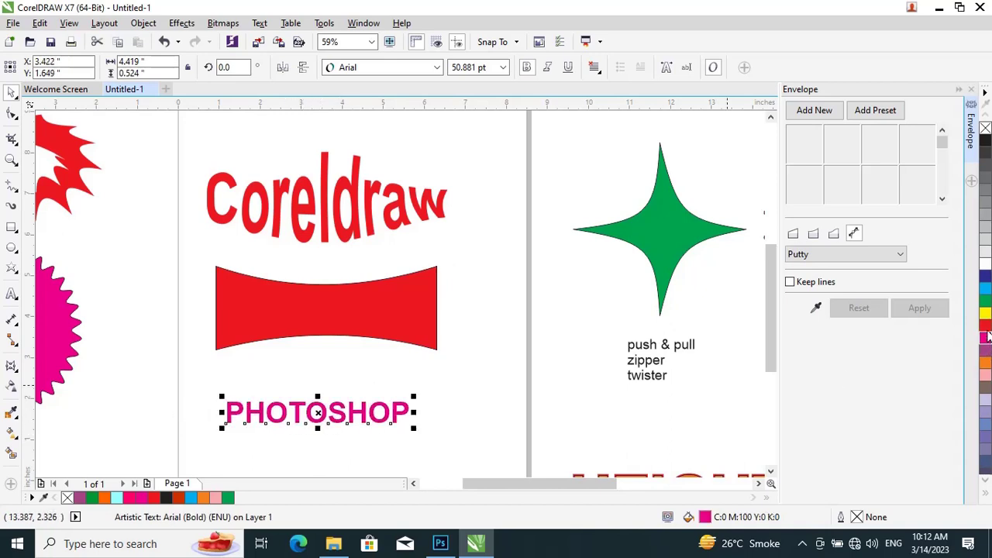
left_click(985, 300)
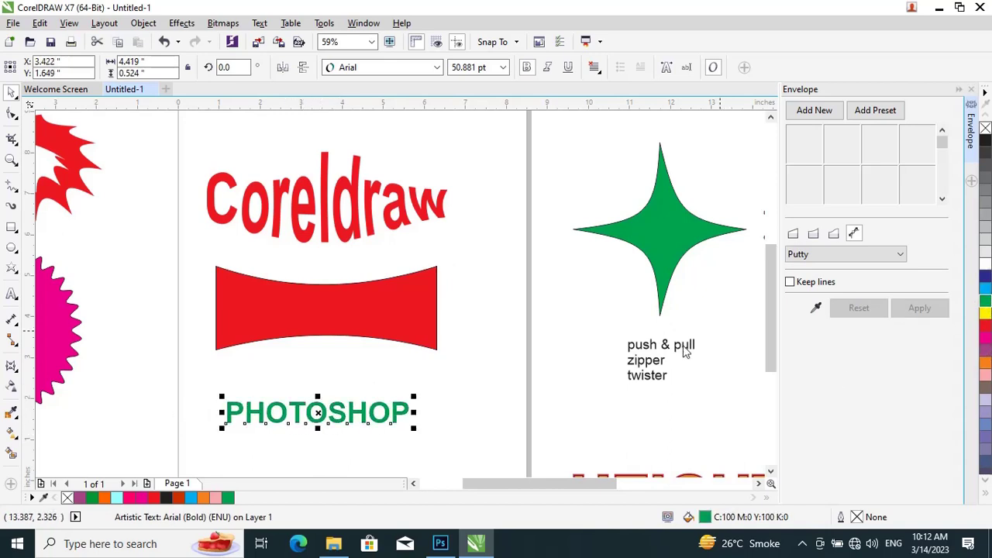
left_click(444, 426)
left_click(348, 416)
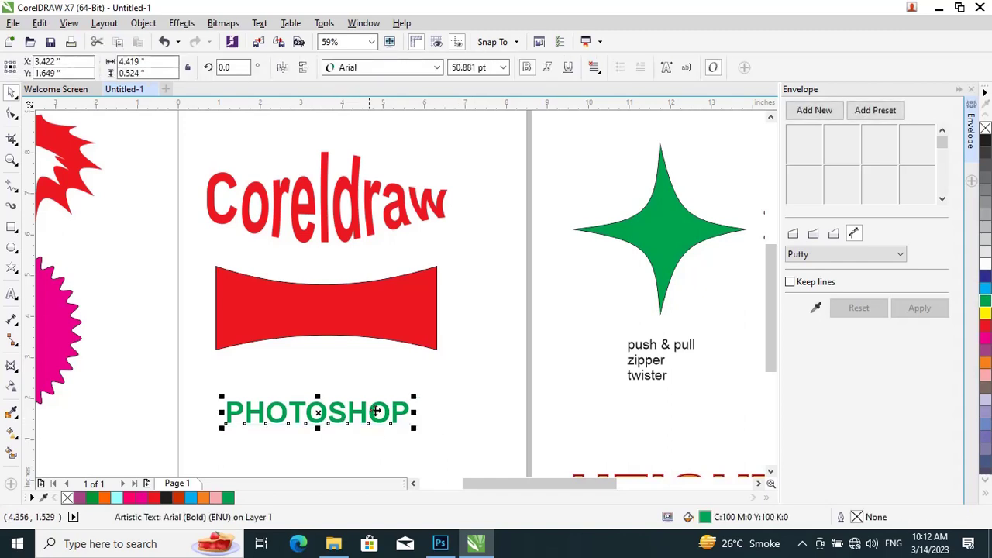
left_click_drag(413, 399, 430, 391)
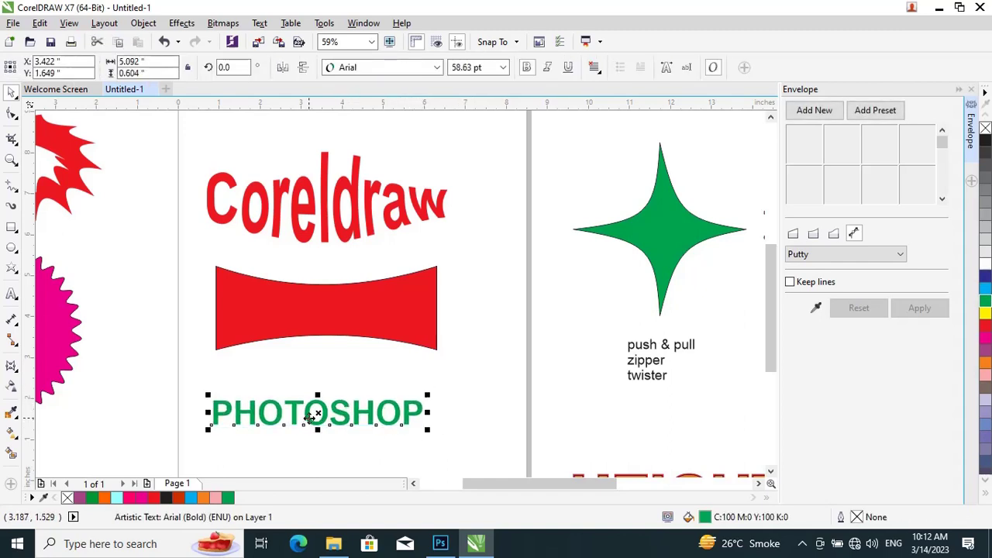
left_click_drag(315, 413, 318, 410)
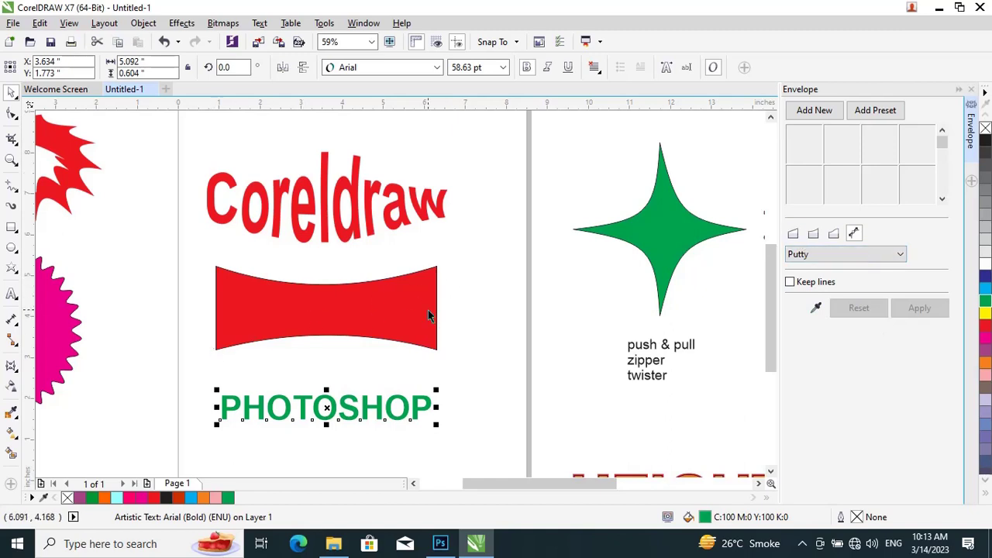
- Create an envelope for the PHOTOSHOP text from the red curved shape, apply it and deselect the text
left_click(818, 307)
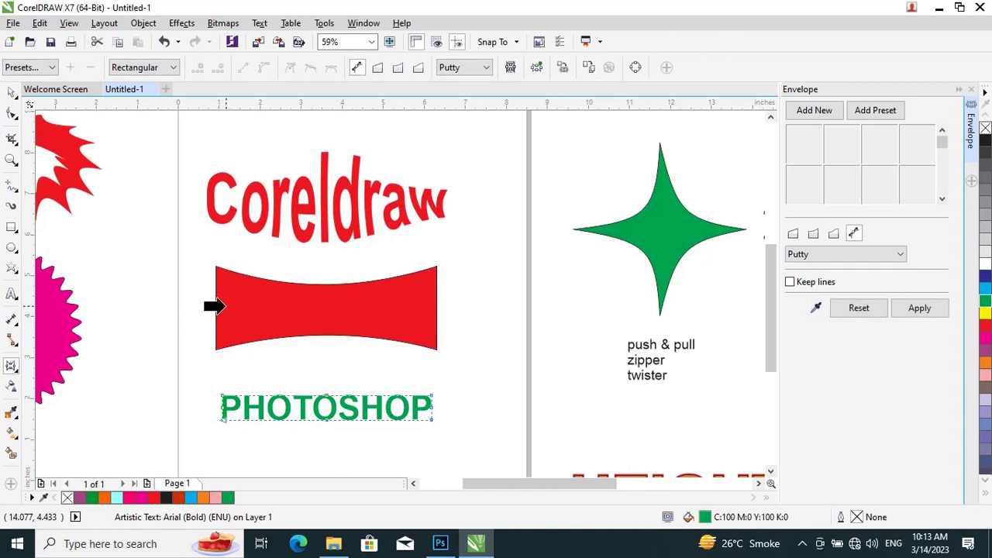
left_click(217, 307)
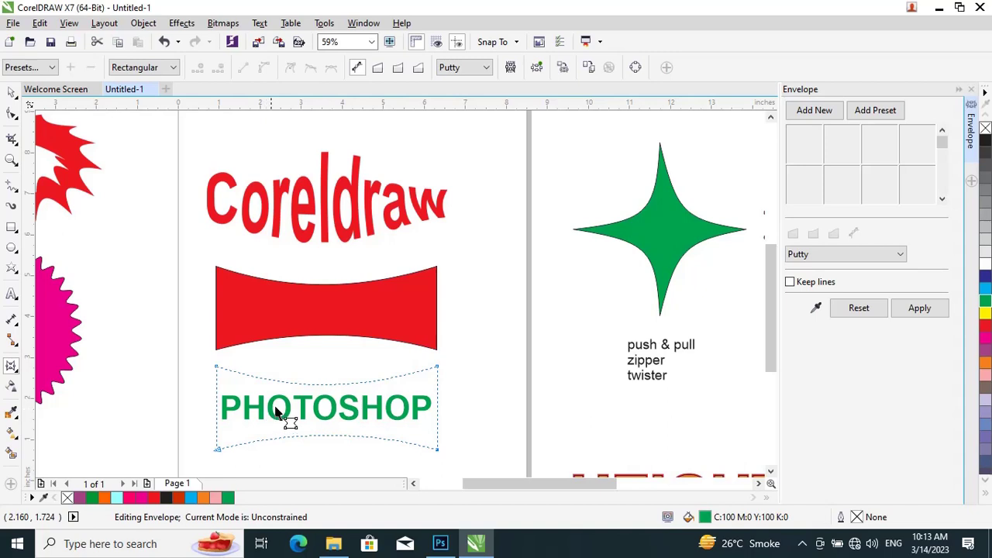
left_click(920, 308)
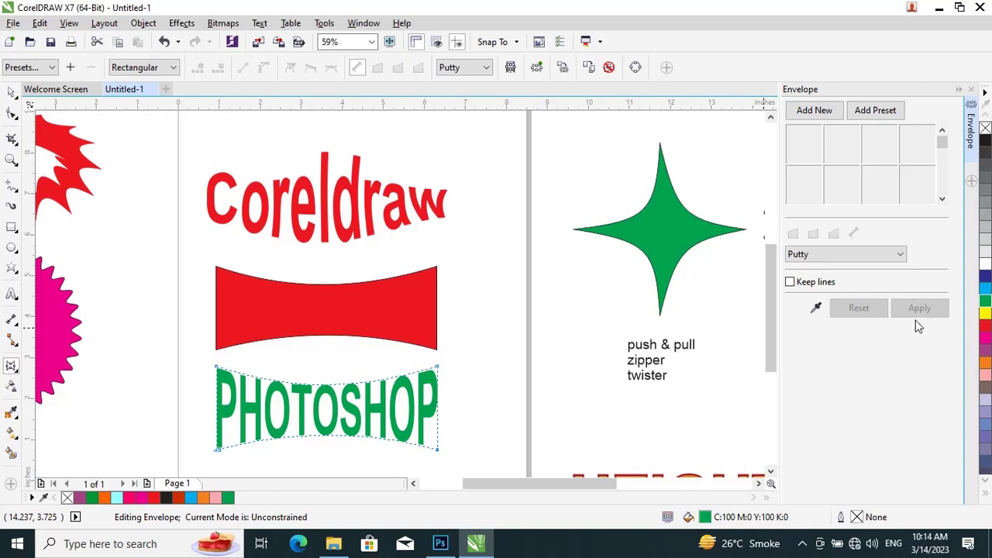
left_click(11, 92)
left_click(455, 263)
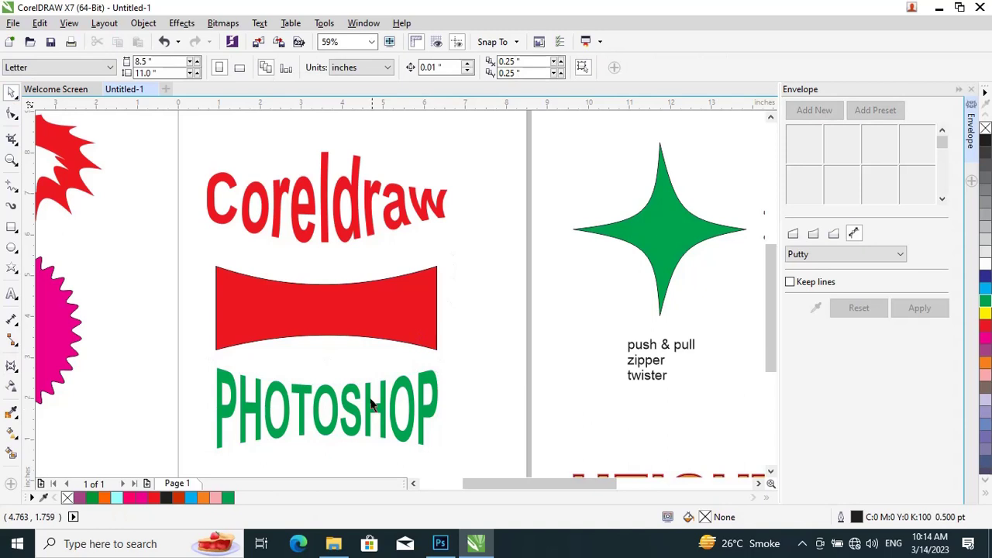